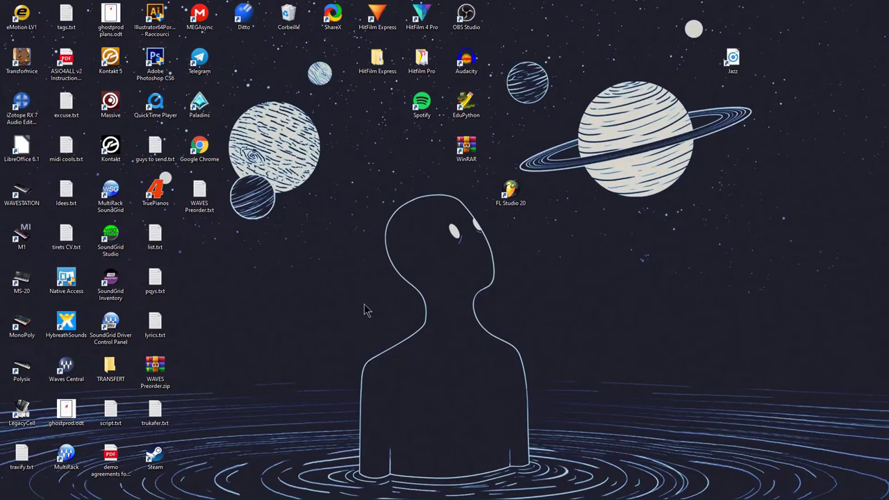
Switch to FL Studio and close the Keyzone Classic plugin window.
{"action": "left_click", "coordinate": [240, 493]}
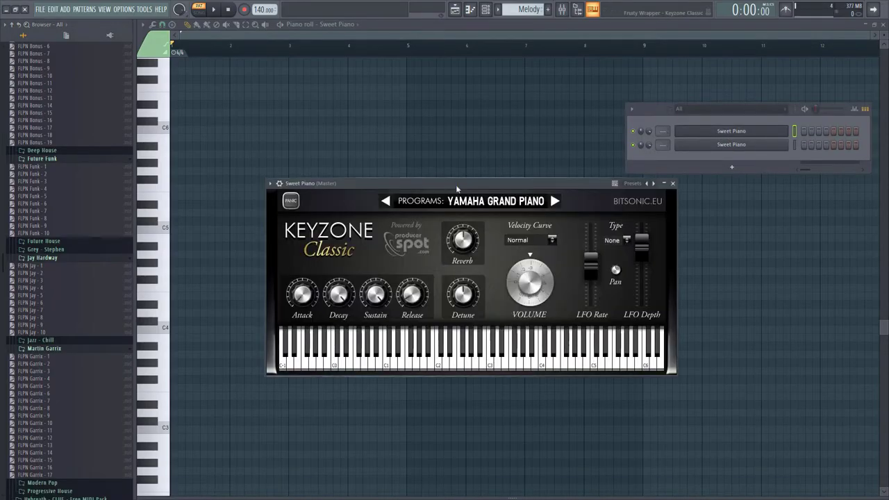
{"action": "left_click", "coordinate": [673, 183]}
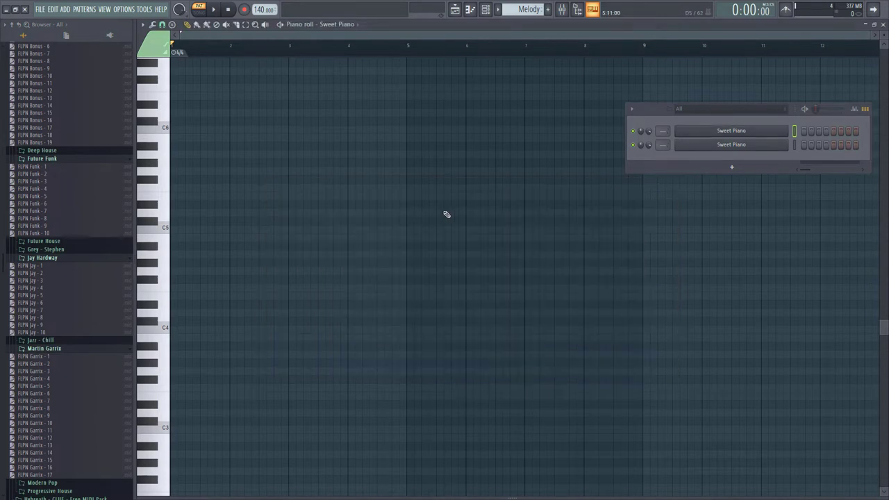
Load the FLPN Funk - 6 chords into the first Sweet Piano's piano roll and play them through.
{"action": "middle_click", "coordinate": [44, 204]}
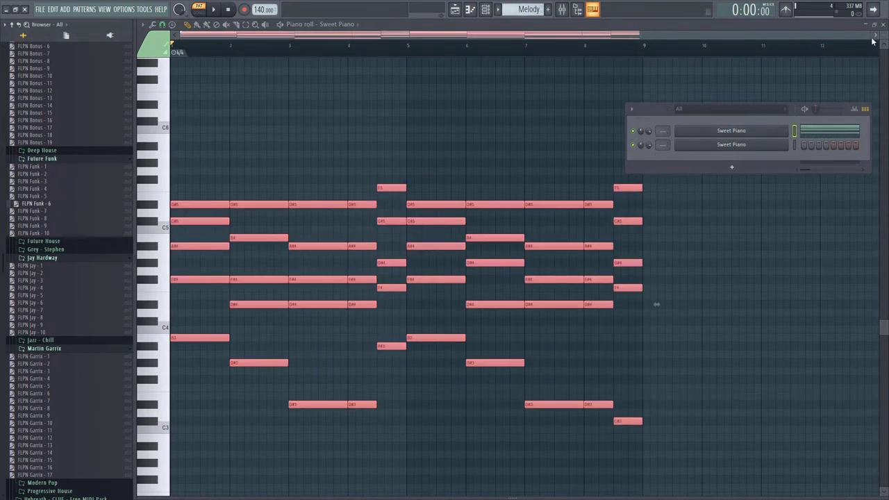
{"action": "left_click_drag", "start_coordinate": [872, 36], "coordinate": [643, 60]}
{"action": "left_click", "coordinate": [486, 11]}
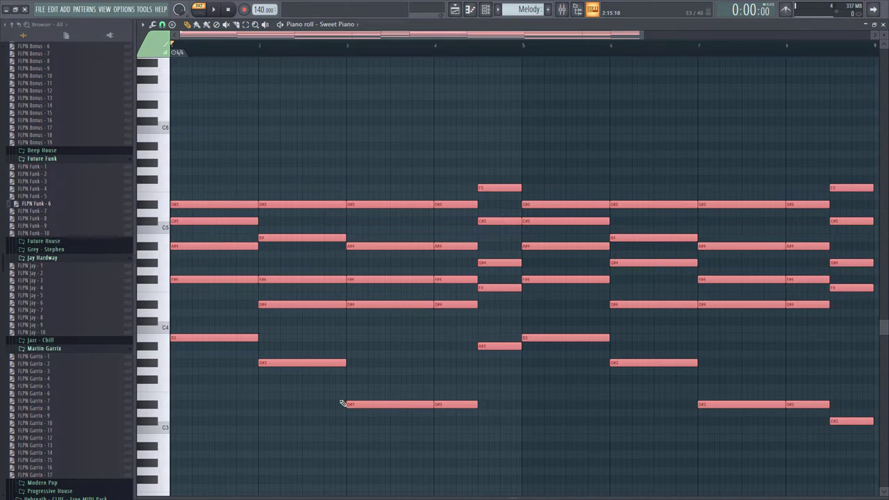
{"action": "key", "text": "space"}
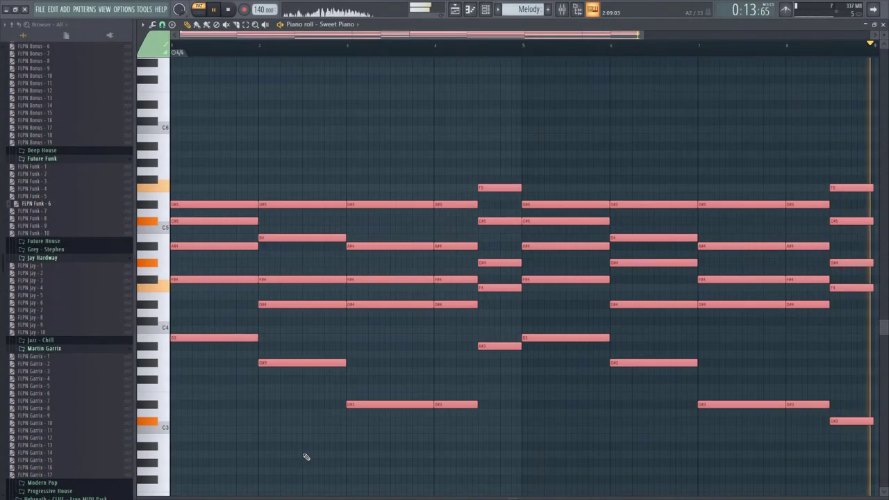
{"action": "key", "text": "space"}
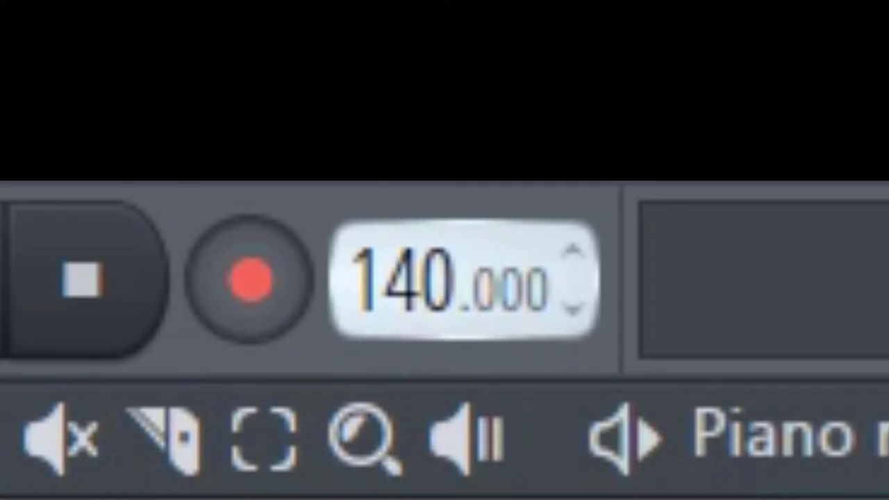
Set the project tempo to 160 BPM and switch the piano roll to the second Sweet Piano channel.
{"action": "left_click_drag", "start_coordinate": [256, 9], "coordinate": [255, 2]}
{"action": "mouse_move", "coordinate": [399, 279]}
{"action": "left_mouse_down"}
{"action": "mouse_move", "coordinate": [399, 273]}
{"action": "mouse_move", "coordinate": [399, 288]}
{"action": "left_mouse_up"}
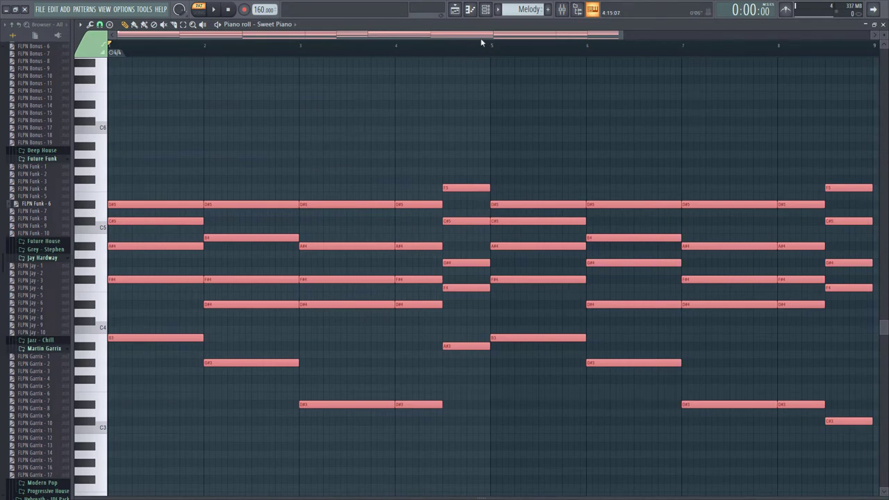
{"action": "left_click", "coordinate": [485, 9]}
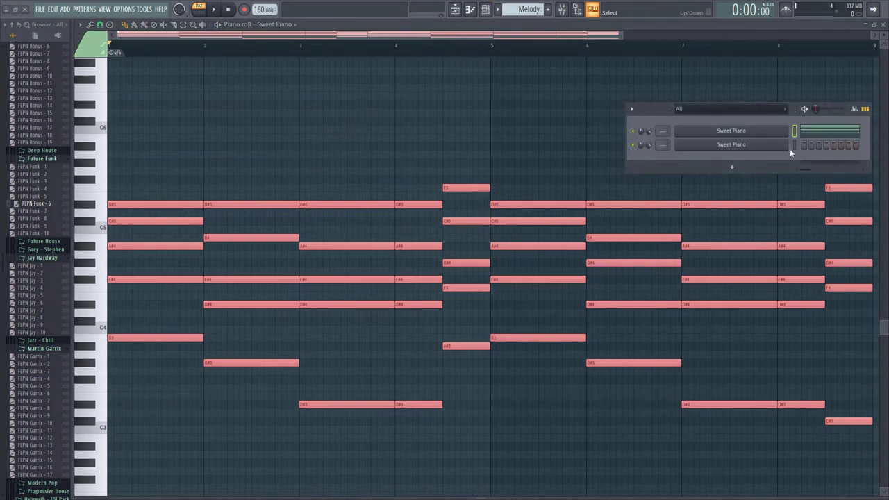
{"action": "left_click", "coordinate": [486, 9]}
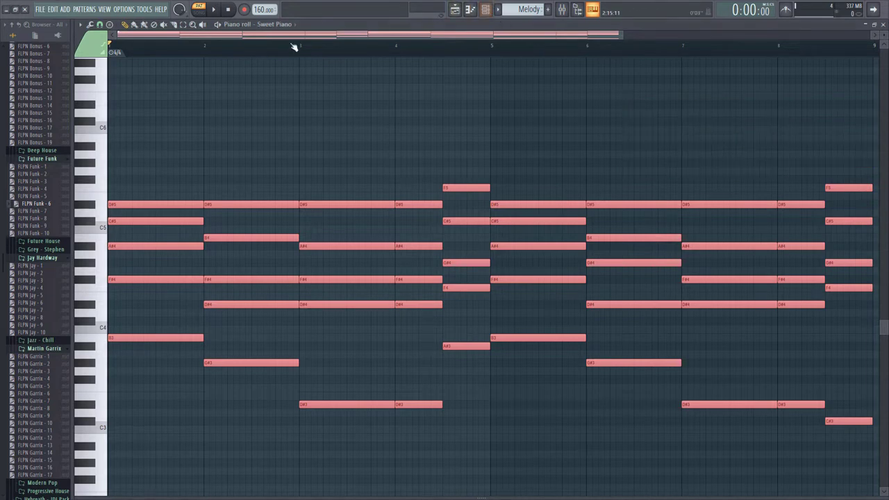
{"action": "left_click", "coordinate": [283, 25]}
{"action": "left_click", "coordinate": [278, 52]}
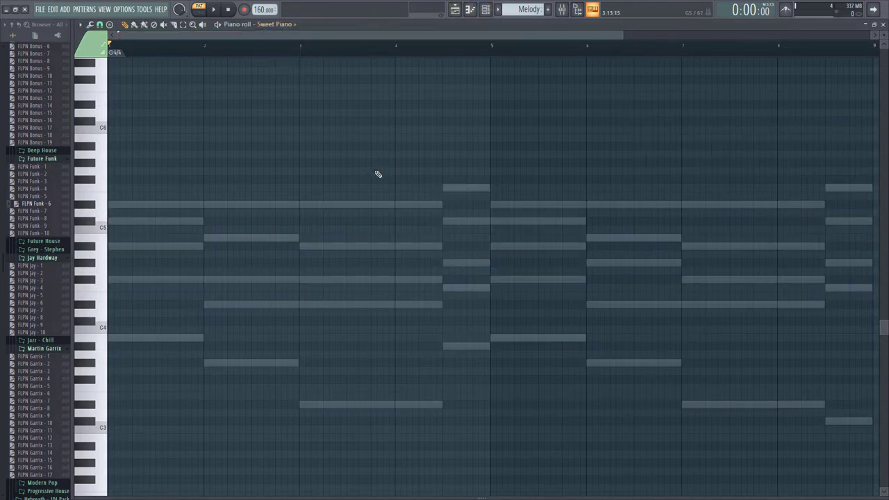
Audition candidate melody notes between D#5 and A#5 on the piano roll's keyboard, above the ghosted chords.
{"action": "scroll", "coordinate": [379, 177], "scroll_direction": "up", "scroll_amount": 3}
{"action": "scroll", "coordinate": [379, 185], "scroll_direction": "up", "scroll_amount": 1}
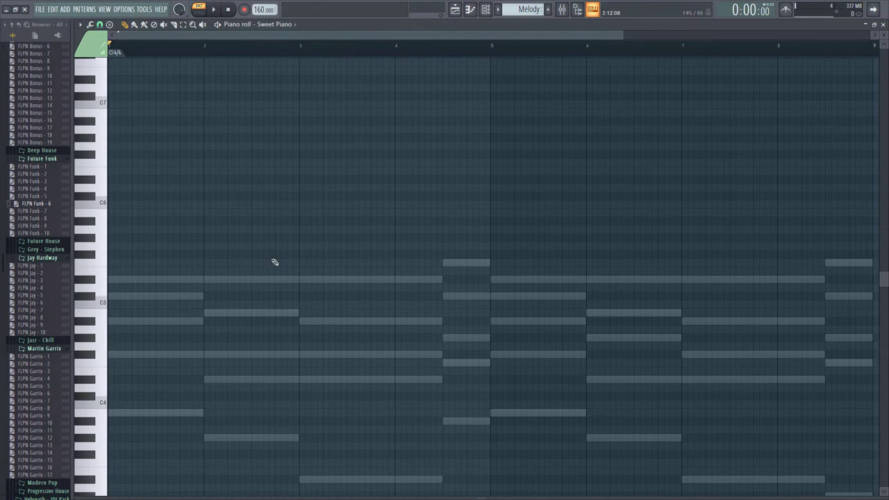
{"action": "scroll", "coordinate": [202, 284], "scroll_direction": "down", "scroll_amount": 2}
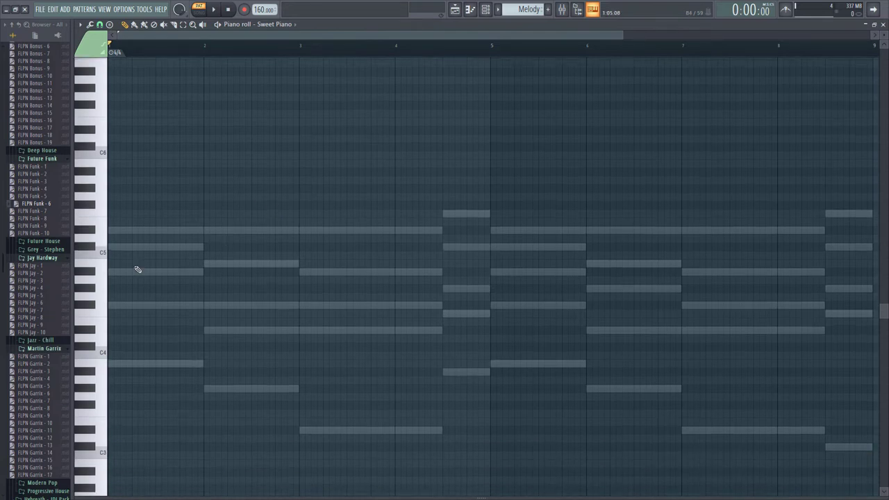
{"action": "scroll", "coordinate": [125, 257], "scroll_direction": "up", "scroll_amount": 2}
{"action": "key", "text": "space"}
{"action": "key", "text": "space"}
{"action": "left_click_drag", "start_coordinate": [95, 221], "coordinate": [102, 252]}
{"action": "key", "text": "space"}
{"action": "key", "text": "space"}
{"action": "left_click", "coordinate": [94, 258]}
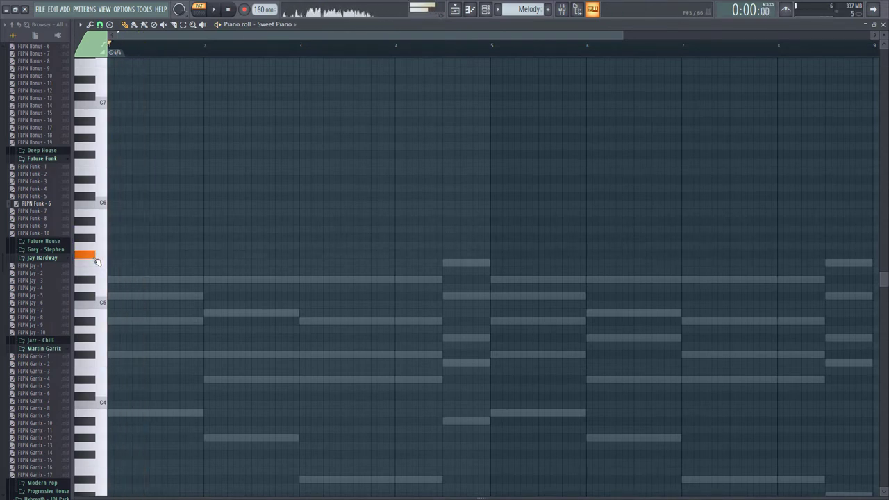
{"action": "left_click", "coordinate": [95, 258]}
{"action": "left_click", "coordinate": [93, 255]}
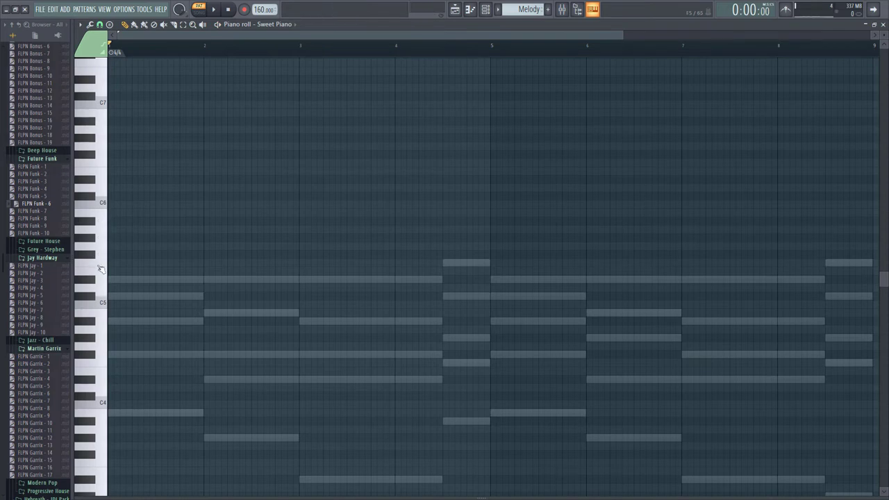
{"action": "key", "text": "space"}
{"action": "left_click", "coordinate": [100, 280]}
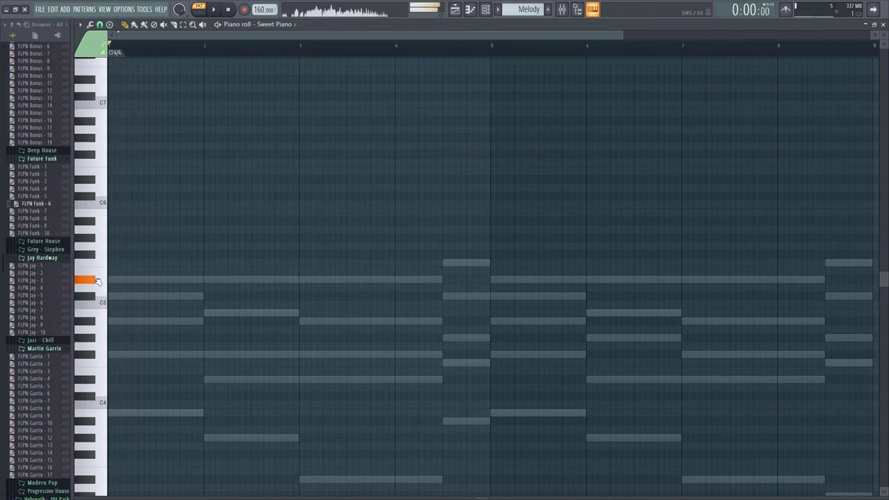
{"action": "left_click", "coordinate": [94, 261]}
{"action": "left_click", "coordinate": [96, 260]}
{"action": "key", "text": "space"}
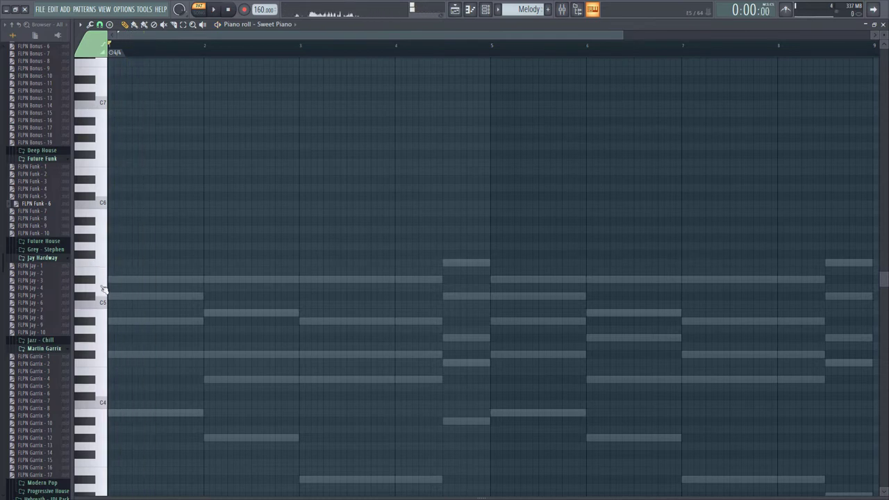
{"action": "left_click", "coordinate": [99, 223]}
{"action": "key", "text": "space"}
{"action": "left_click", "coordinate": [97, 223]}
{"action": "left_click", "coordinate": [97, 223]}
{"action": "key", "text": "space"}
Place six-step melody notes A#5 at the start of bar 1 and G#5 at the start of bar 2, then play them.
{"action": "left_click", "coordinate": [88, 229]}
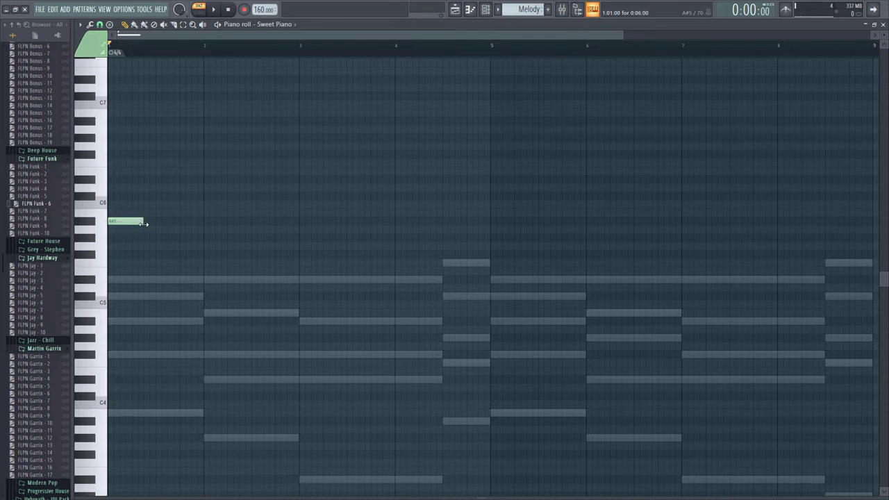
{"action": "left_click", "coordinate": [218, 238]}
{"action": "key", "text": "space"}
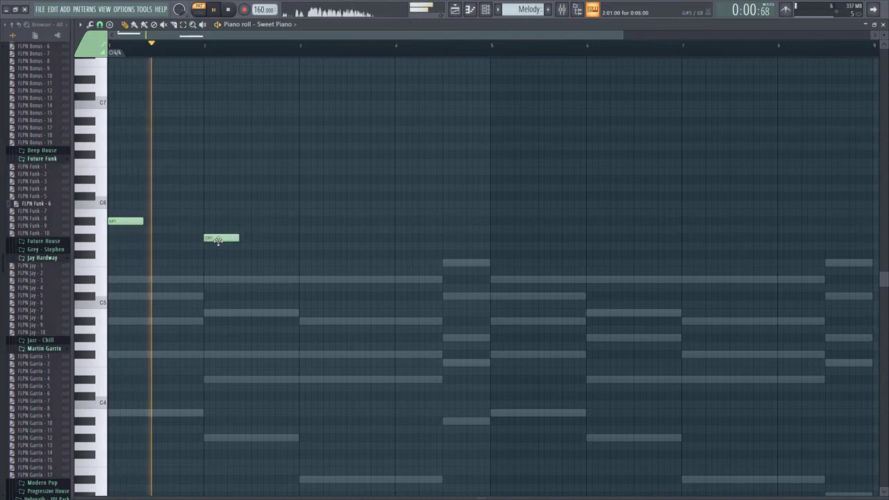
{"action": "key", "text": "space"}
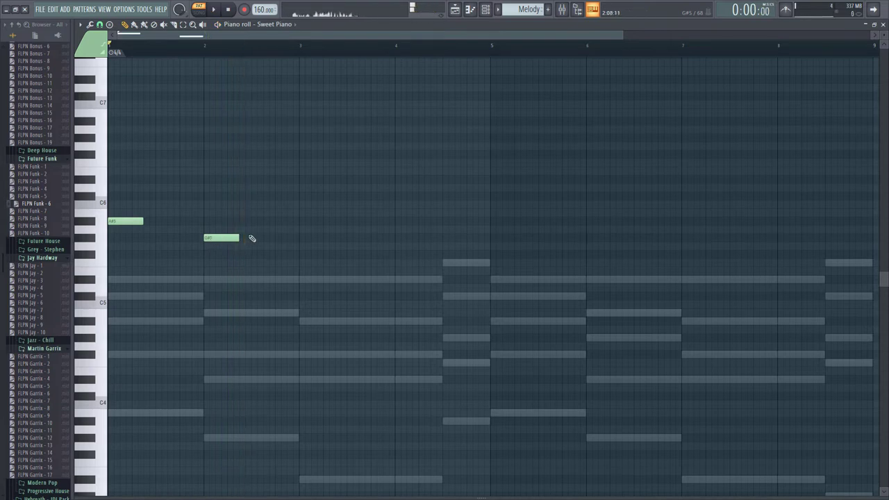
Add two-step G#5, A#5 and G#5 notes in the second half of bar 2 and a six-step D#5 at bar 3.
{"action": "left_click", "coordinate": [252, 238]}
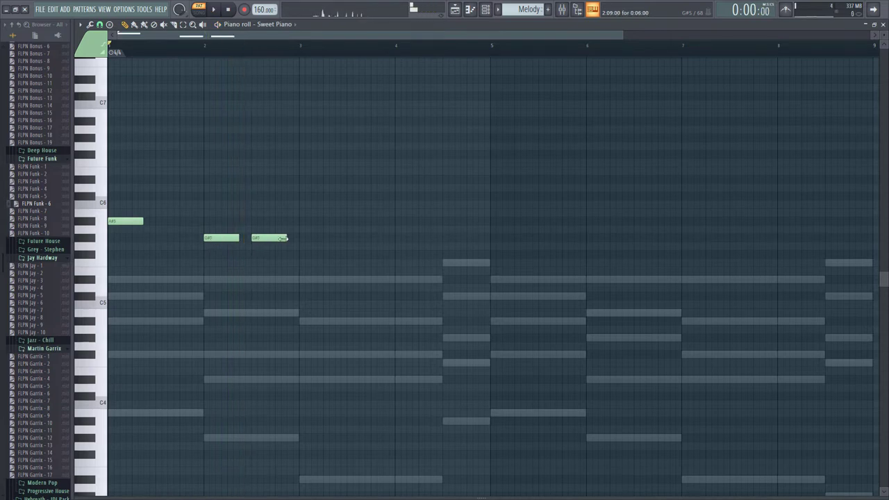
{"action": "left_click_drag", "start_coordinate": [282, 238], "coordinate": [259, 240]}
{"action": "left_click", "coordinate": [268, 221]}
{"action": "left_click", "coordinate": [276, 238]}
{"action": "left_click_drag", "start_coordinate": [276, 237], "coordinate": [278, 237]}
{"action": "left_click_drag", "start_coordinate": [298, 279], "coordinate": [302, 280]}
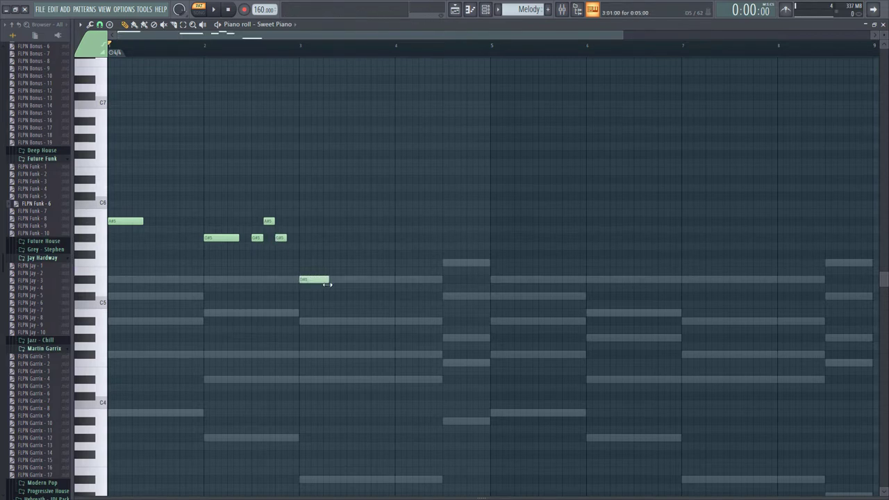
{"action": "key", "text": "space"}
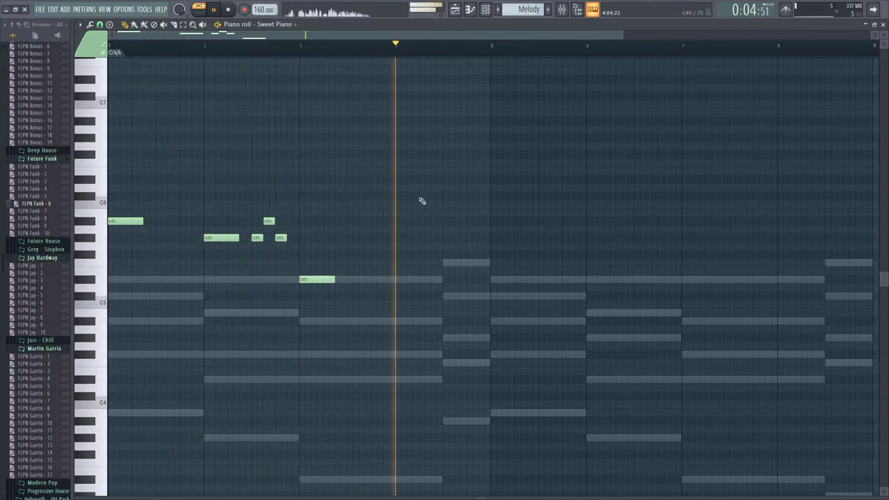
{"action": "key", "text": "space"}
Copy the three short notes from bar 2 to the start of bar 4 and add a short A#5 after them.
{"action": "left_click_drag", "start_coordinate": [307, 256], "coordinate": [260, 204]}
{"action": "left_click_drag", "start_coordinate": [261, 237], "coordinate": [436, 221]}
{"action": "left_click", "coordinate": [445, 256], "text": "ctrl"}
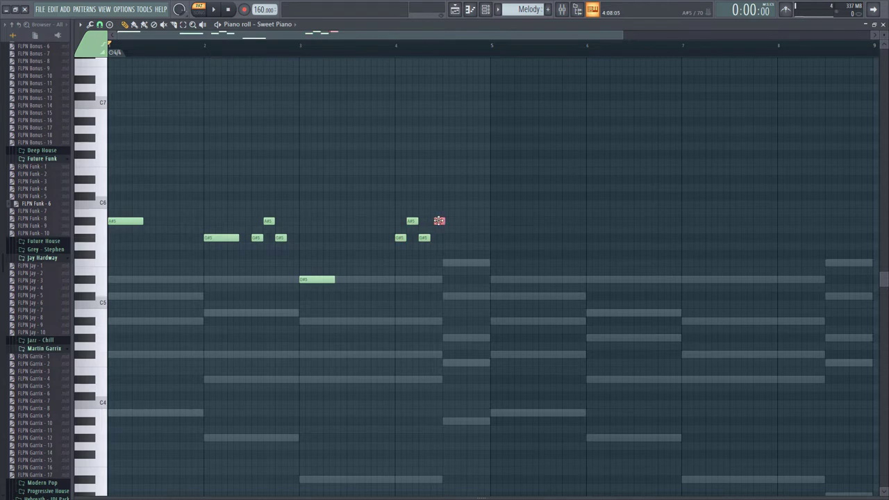
Complete the bar 4 phrase with short F#5 and D#5 notes in its second half and play the melody back.
{"action": "left_click", "coordinate": [445, 263]}
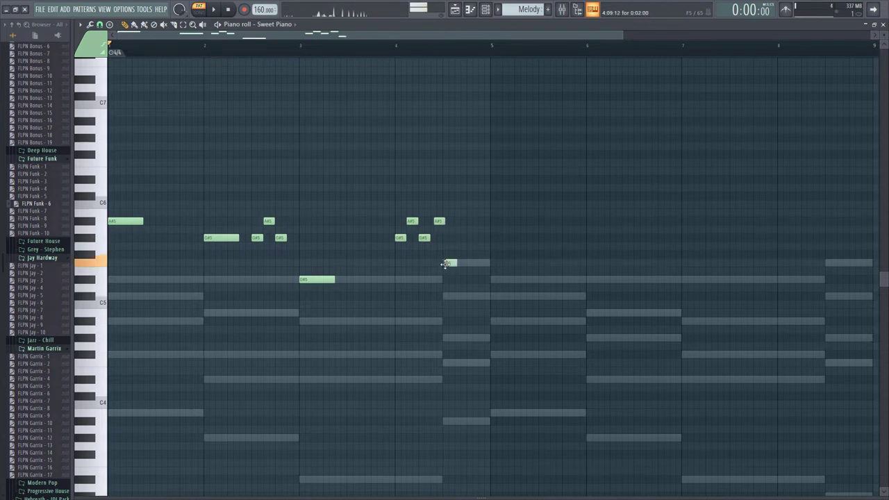
{"action": "key", "text": "space"}
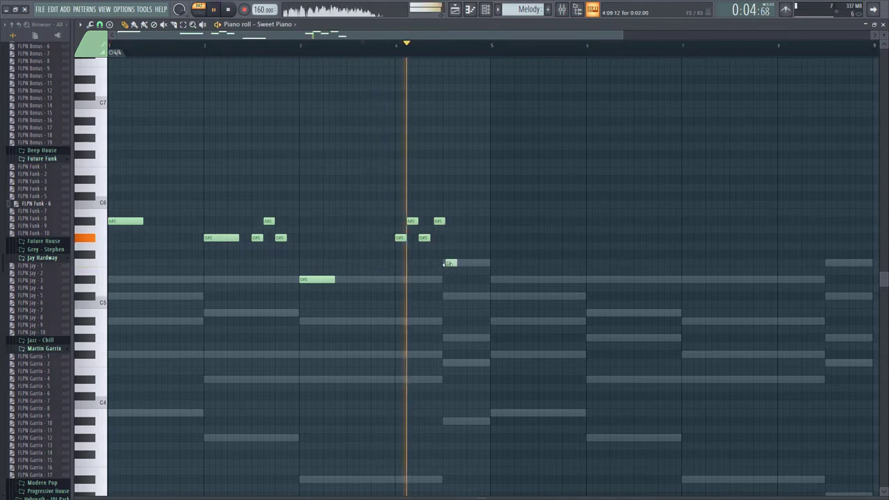
{"action": "key", "text": "space"}
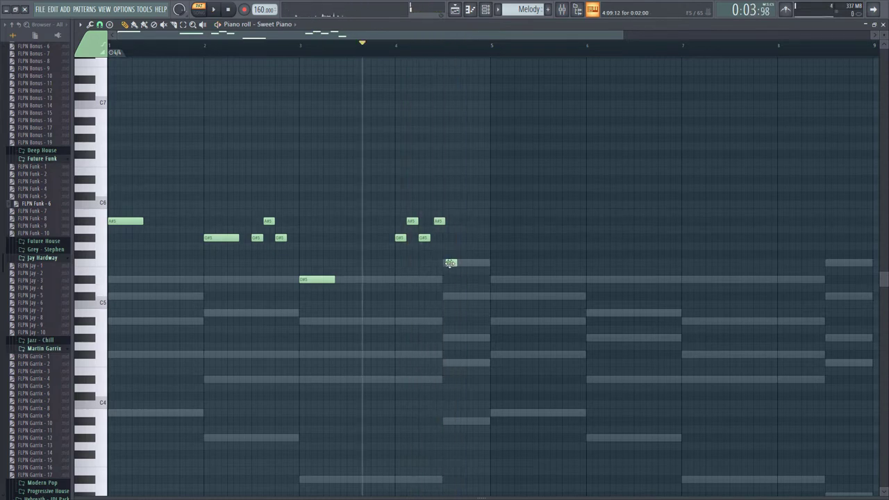
{"action": "left_click", "coordinate": [456, 270]}
{"action": "left_click_drag", "start_coordinate": [451, 263], "coordinate": [472, 279]}
{"action": "key", "text": "space"}
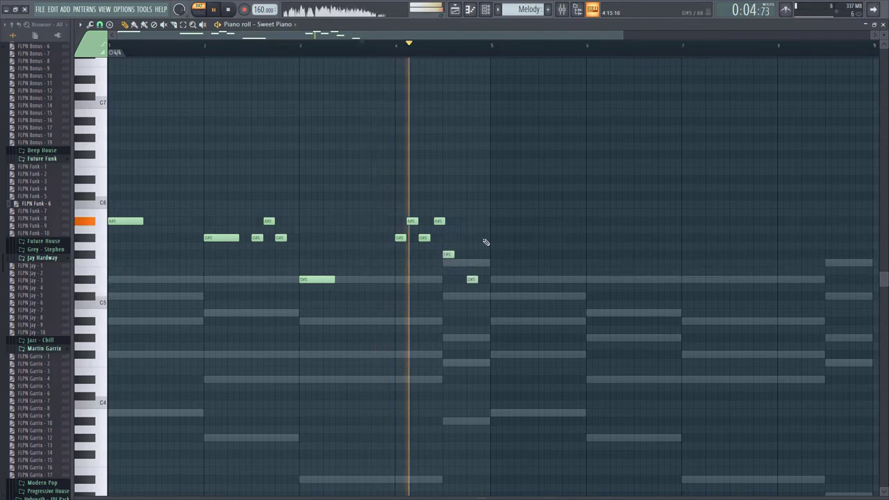
{"action": "key", "text": "space"}
Fill bar 5 with four consecutive four-step melody notes: A#5, F#5, A5 and D#5.
{"action": "scroll", "coordinate": [285, 250], "scroll_direction": "down", "scroll_amount": 3}
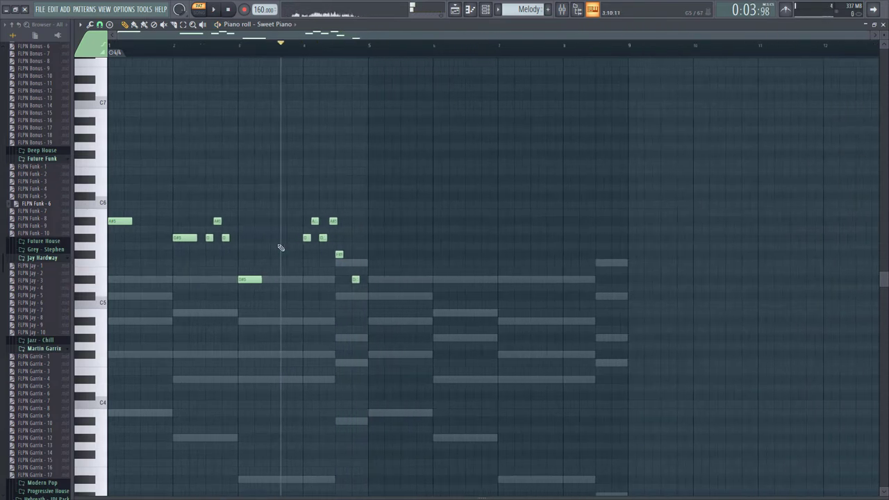
{"action": "left_click", "coordinate": [110, 46]}
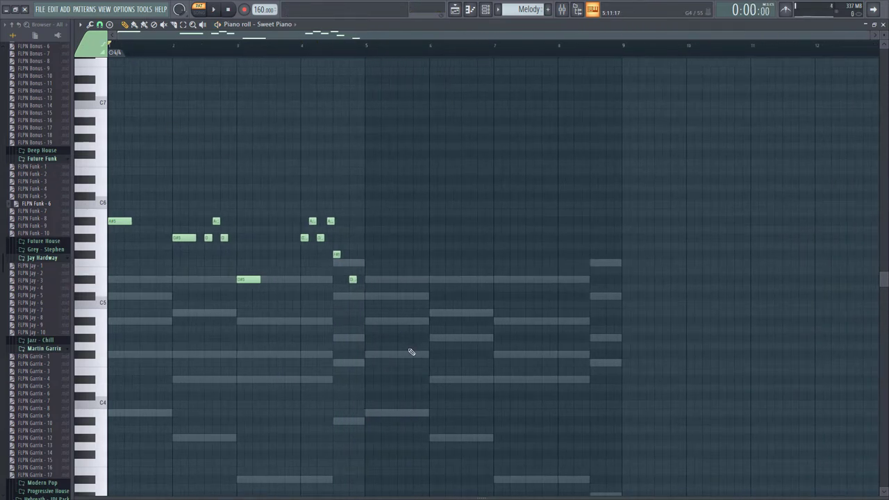
{"action": "mouse_move", "coordinate": [410, 352]}
{"action": "left_mouse_down"}
{"action": "mouse_move", "coordinate": [138, 223]}
{"action": "mouse_move", "coordinate": [377, 221]}
{"action": "left_mouse_up"}
{"action": "key", "text": "Delete"}
{"action": "left_click", "coordinate": [369, 224]}
{"action": "left_click_drag", "start_coordinate": [376, 222], "coordinate": [419, 279]}
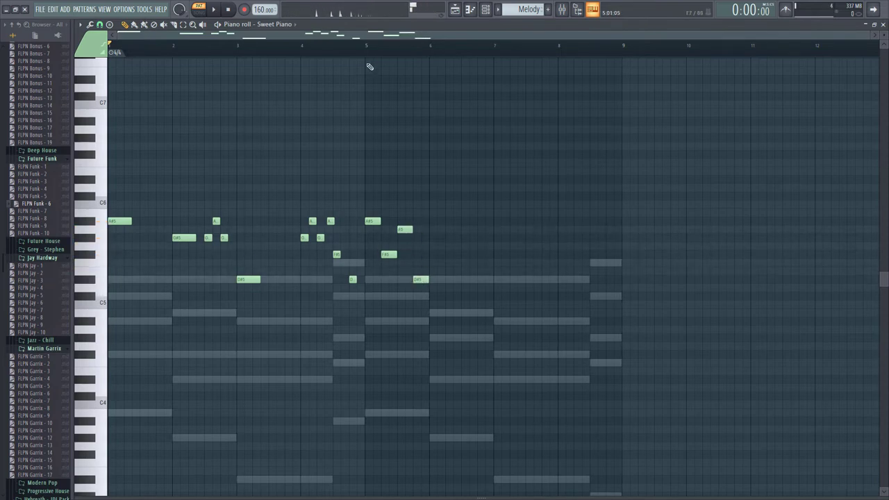
Replace the A5 note in bar 5 with a G#5 and play the melody from bar 5.
{"action": "left_click", "coordinate": [369, 45]}
{"action": "key", "text": "space"}
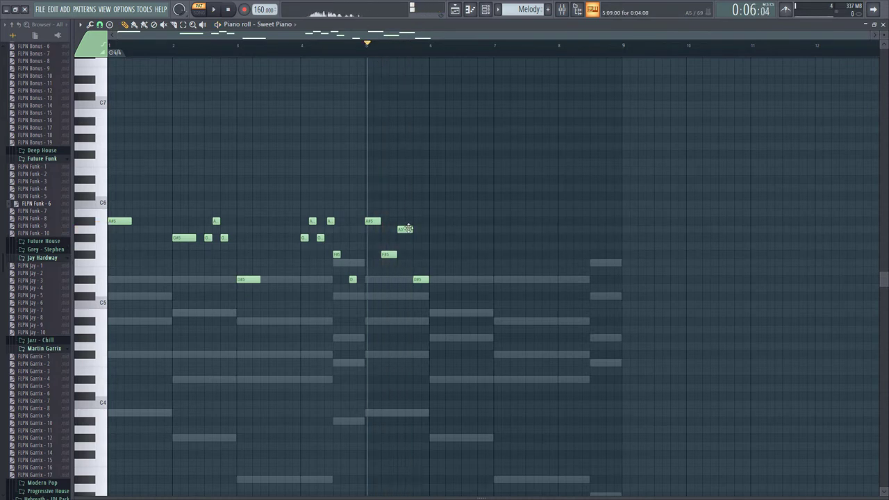
{"action": "left_click", "coordinate": [404, 239]}
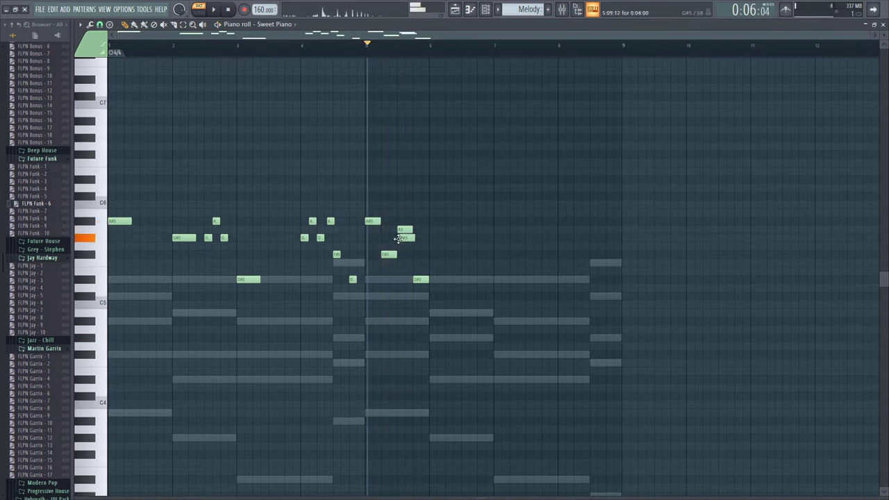
{"action": "right_click", "coordinate": [405, 230]}
{"action": "key", "text": "space"}
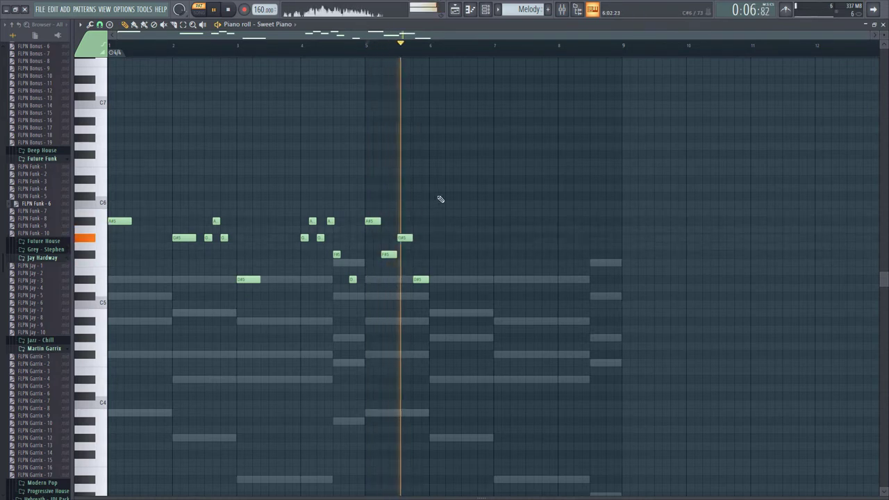
{"action": "key", "text": "space"}
{"action": "mouse_move", "coordinate": [468, 316]}
{"action": "left_mouse_down"}
{"action": "mouse_move", "coordinate": [452, 303]}
{"action": "mouse_move", "coordinate": [481, 316]}
{"action": "mouse_move", "coordinate": [466, 329]}
{"action": "left_mouse_up"}
{"action": "scroll", "coordinate": [585, 300], "scroll_direction": "down", "scroll_amount": 5}
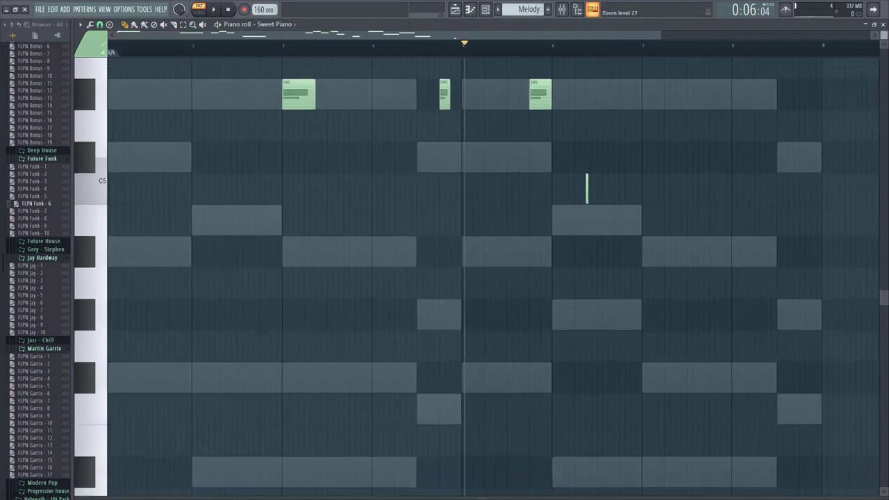
{"action": "scroll", "coordinate": [669, 320], "scroll_direction": "up", "scroll_amount": 1}
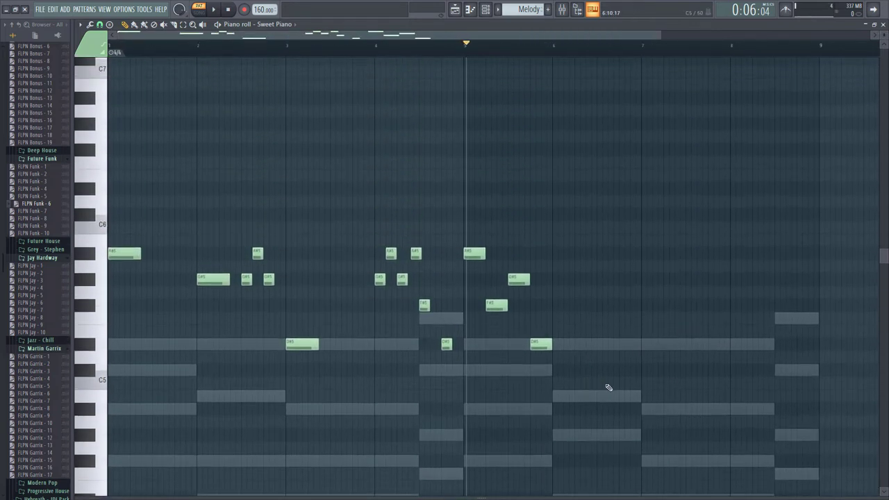
Duplicate the four bar 5 notes into bar 6 and rearrange its middle notes as G#5, F#5, G#5.
{"action": "left_click_drag", "start_coordinate": [596, 389], "coordinate": [468, 240]}
{"action": "key", "text": "ctrl+b"}
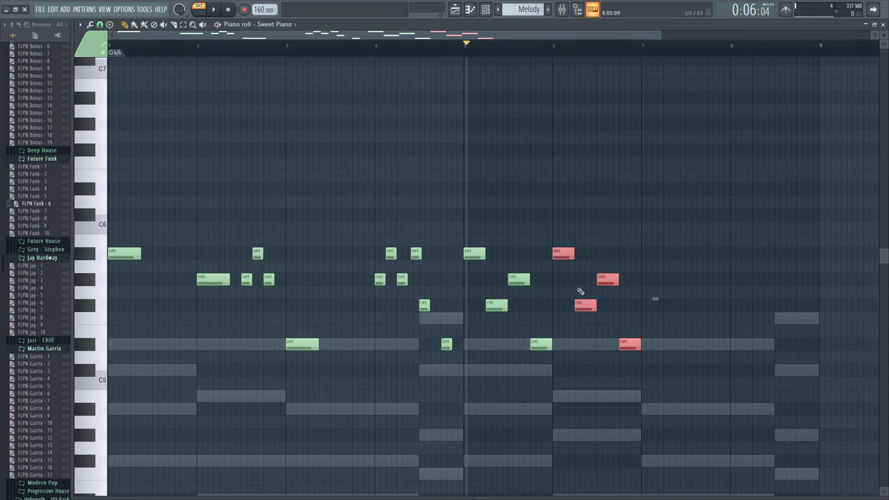
{"action": "left_click", "coordinate": [578, 280]}
{"action": "left_click_drag", "start_coordinate": [586, 306], "coordinate": [617, 280]}
{"action": "key", "text": "space"}
Shorten the F#5 and the G#5 after it in bar 6 to two steps each and play from bar 5.
{"action": "left_click_drag", "start_coordinate": [632, 310], "coordinate": [611, 270]}
{"action": "key", "text": "space"}
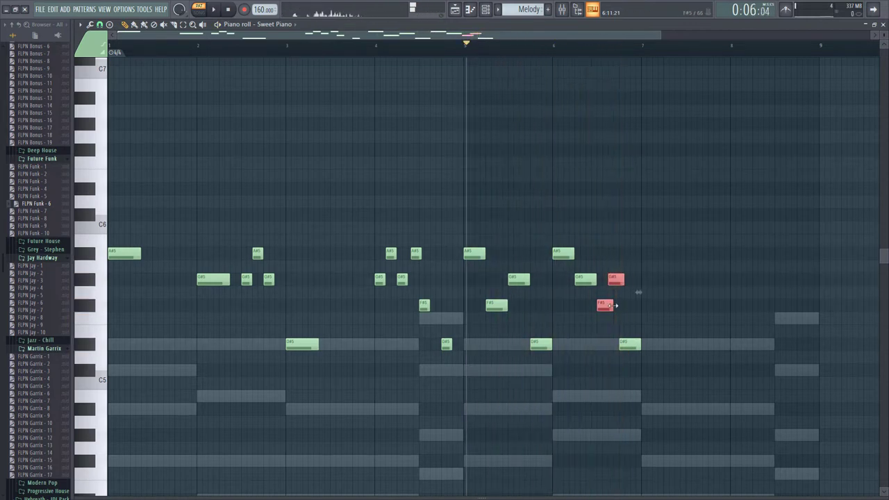
{"action": "left_click_drag", "start_coordinate": [612, 306], "coordinate": [608, 307]}
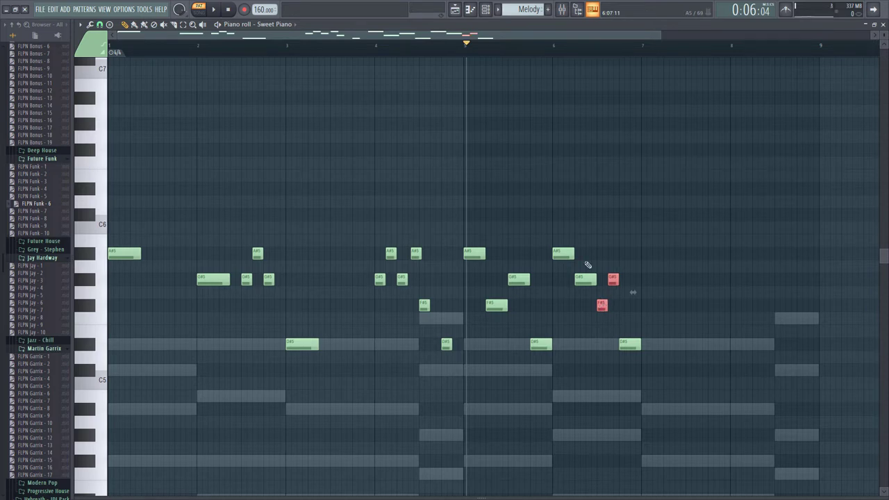
{"action": "left_click_drag", "start_coordinate": [490, 36], "coordinate": [601, 50]}
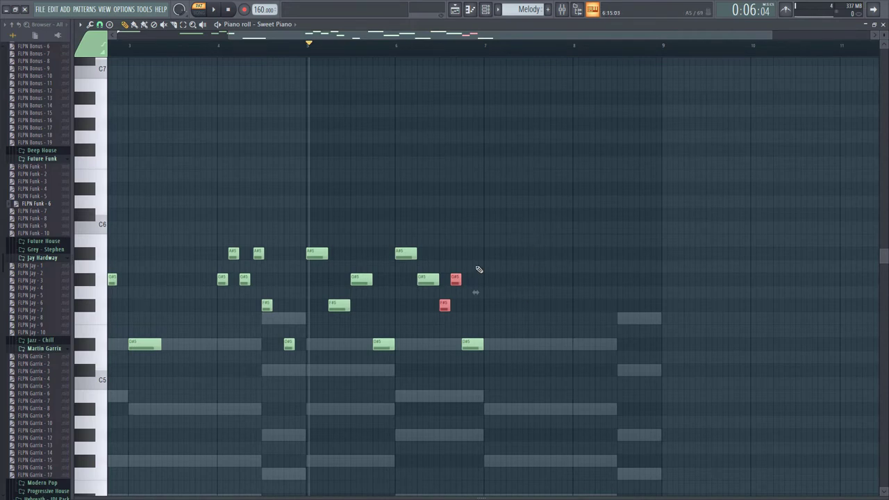
{"action": "key", "text": "space"}
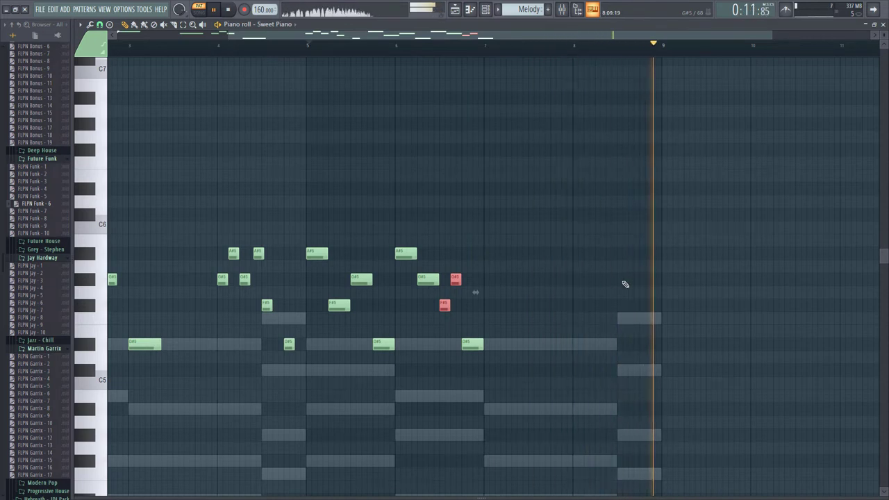
{"action": "key", "text": "space"}
Add a short F5 on beat 3 and a short C#5 on beat 4 of bar 8 and play the melody.
{"action": "left_click_drag", "start_coordinate": [623, 304], "coordinate": [620, 317]}
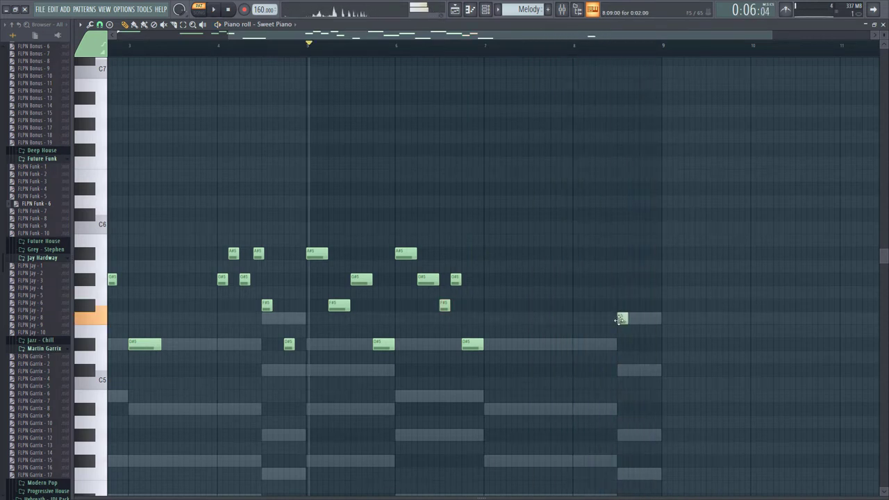
{"action": "left_click_drag", "start_coordinate": [641, 345], "coordinate": [638, 375]}
{"action": "key", "text": "space"}
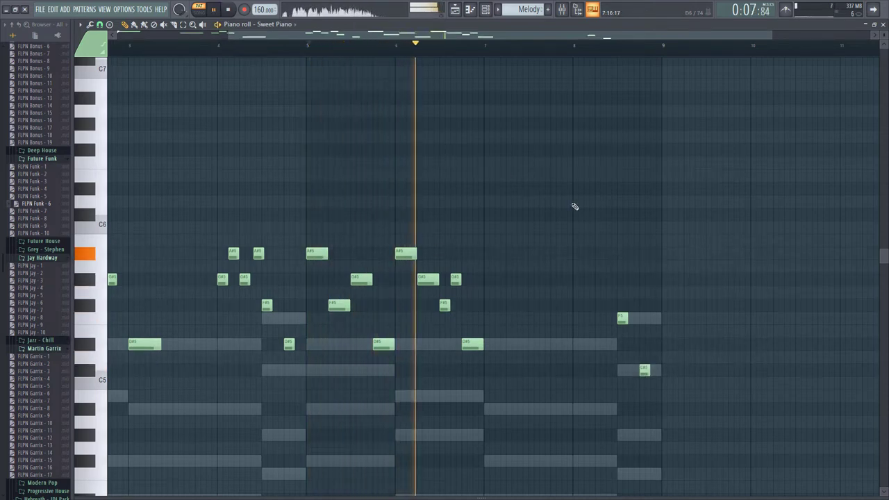
{"action": "key", "text": "space"}
Place short A#5, G#5, F#5 and D#5 notes on the four beats of bar 7.
{"action": "left_click", "coordinate": [488, 253]}
{"action": "left_click", "coordinate": [510, 278]}
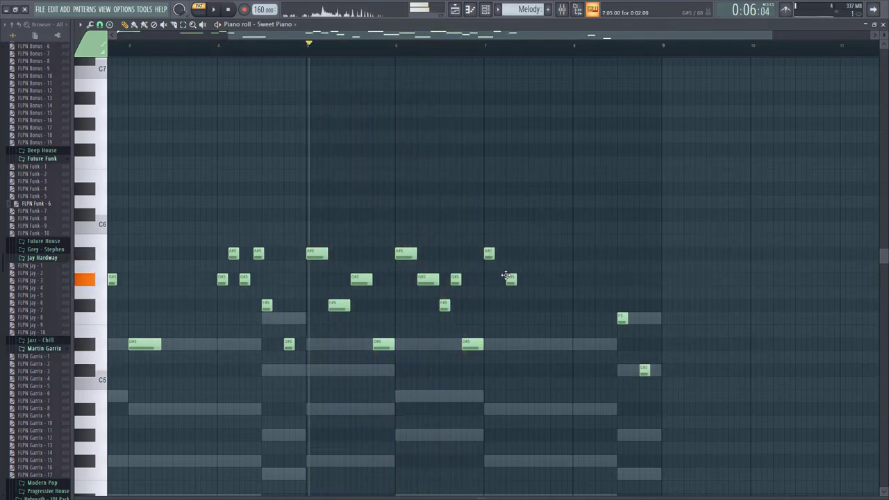
{"action": "left_click_drag", "start_coordinate": [500, 272], "coordinate": [527, 311]}
{"action": "left_click", "coordinate": [552, 341]}
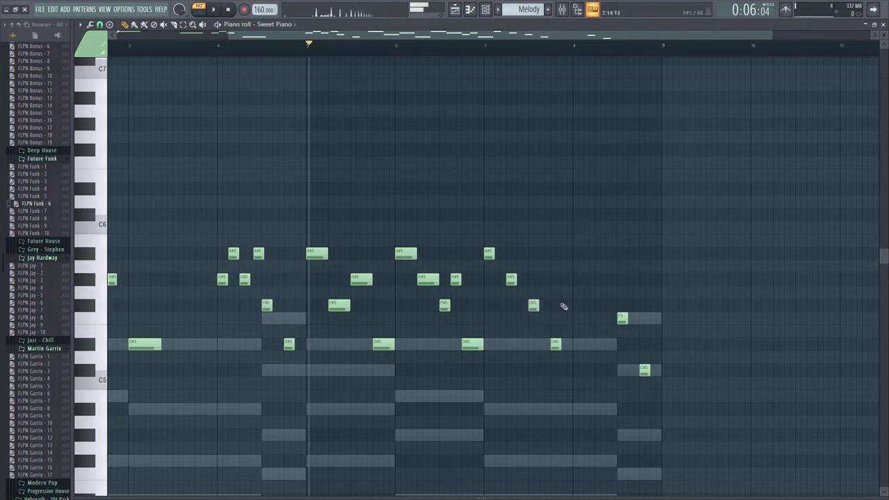
Add a short G#5 at the start of bar 8 and play the melody through.
{"action": "left_click", "coordinate": [577, 280]}
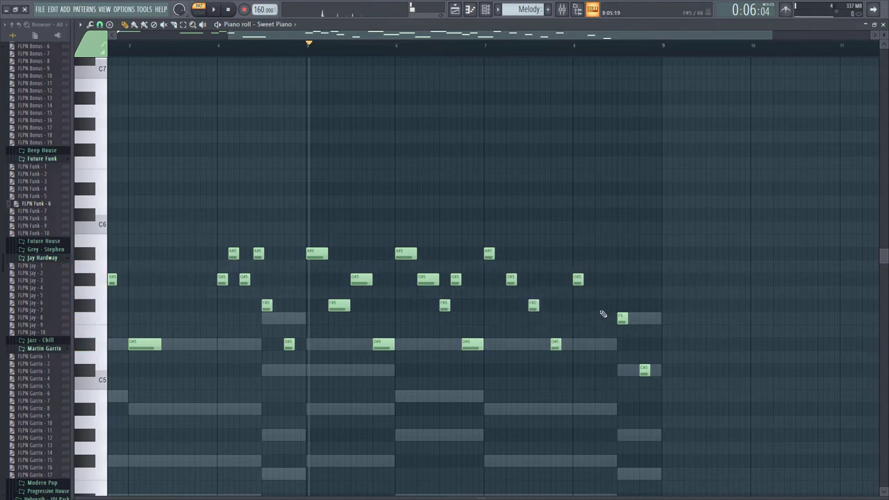
{"action": "left_click", "coordinate": [620, 318]}
{"action": "key", "text": "space"}
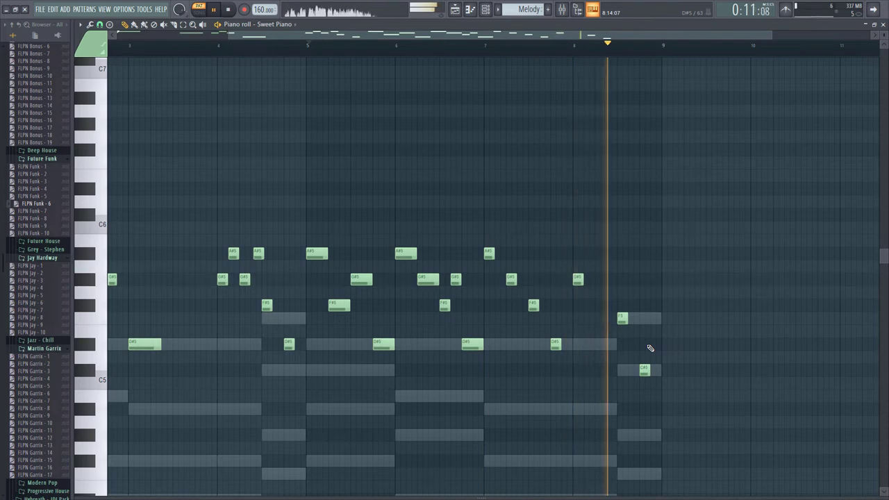
{"action": "scroll", "coordinate": [616, 182], "scroll_direction": "down", "scroll_amount": 2}
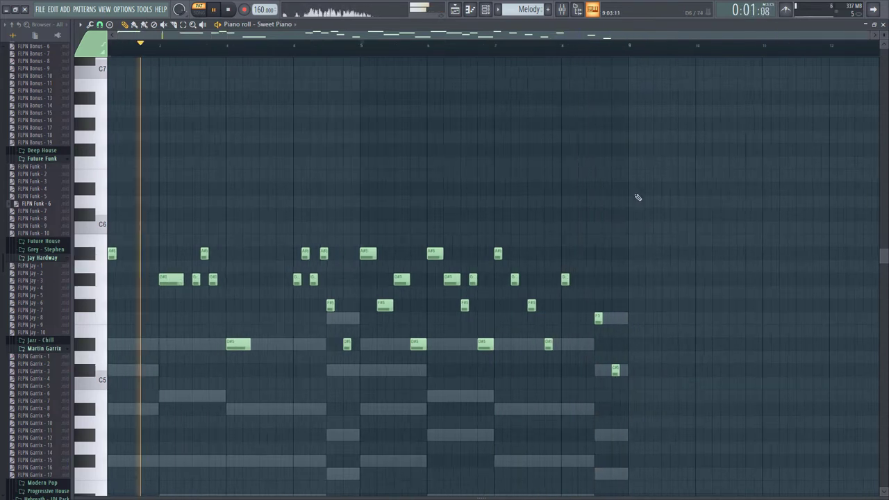
{"action": "scroll", "coordinate": [322, 175], "scroll_direction": "down", "scroll_amount": 3}
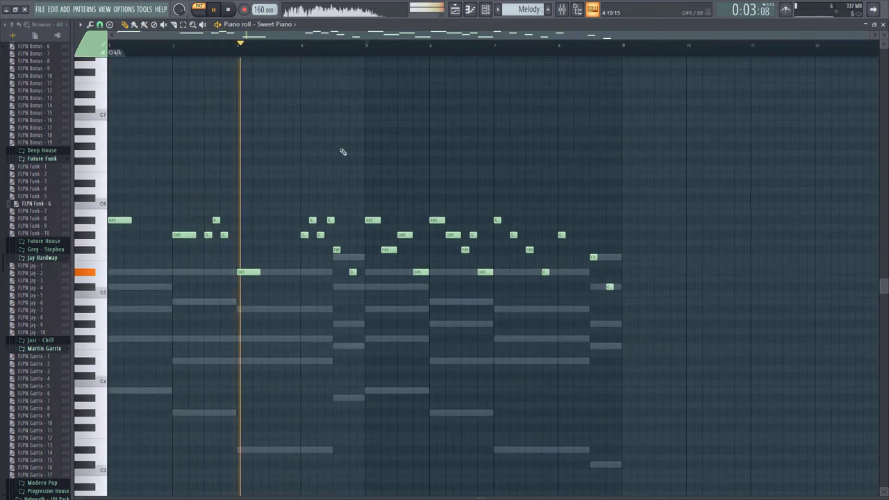
{"action": "key", "text": "space"}
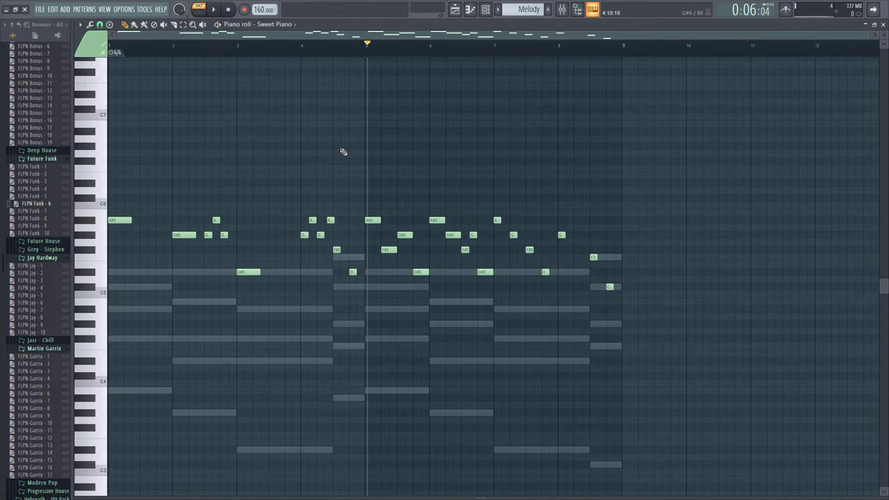
Clone the second Sweet Piano channel in the channel rack and dismiss the clone's plugin window.
{"action": "scroll", "coordinate": [289, 210], "scroll_direction": "up", "scroll_amount": 1}
{"action": "scroll", "coordinate": [183, 258], "scroll_direction": "up", "scroll_amount": 3}
{"action": "scroll", "coordinate": [284, 26], "scroll_direction": "up", "scroll_amount": 1}
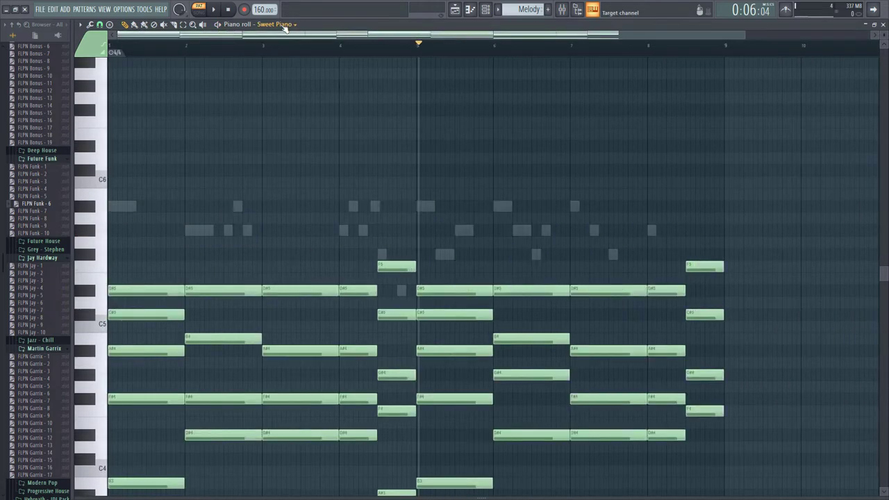
{"action": "left_click", "coordinate": [284, 26]}
{"action": "left_click", "coordinate": [319, 46]}
{"action": "left_click", "coordinate": [489, 9]}
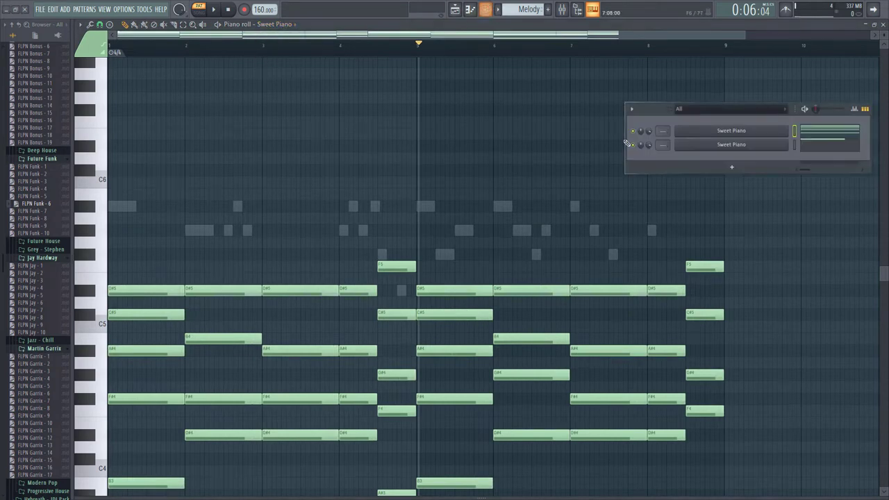
{"action": "right_click", "coordinate": [710, 143]}
{"action": "left_click", "coordinate": [738, 225]}
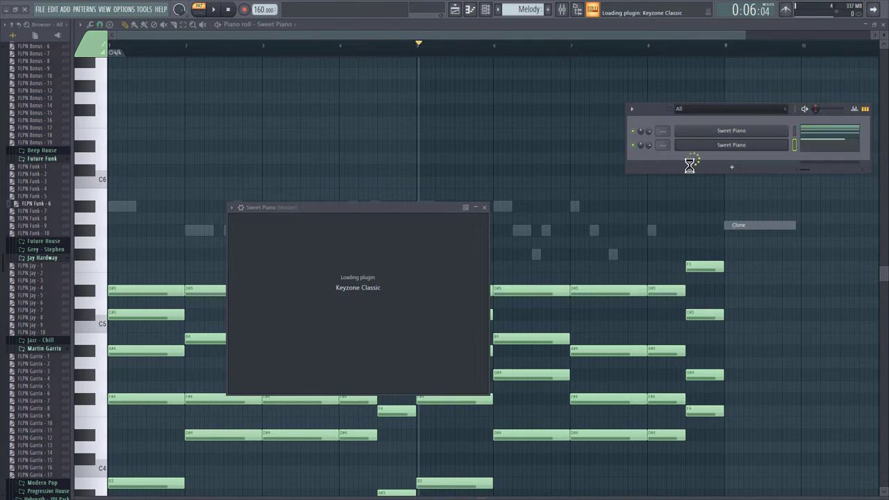
{"action": "left_click", "coordinate": [645, 207]}
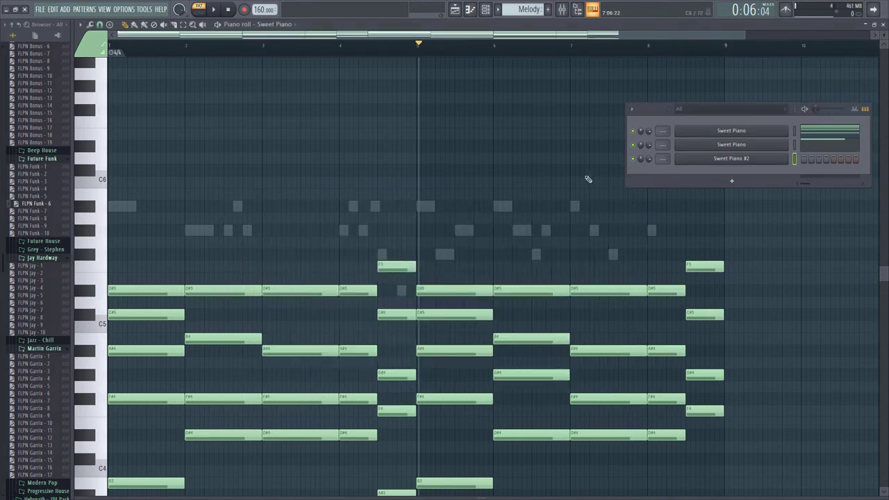
Copy the lowest note of every chord from the Sweet Piano chords into the Sweet Piano #2 piano roll.
{"action": "scroll", "coordinate": [382, 85], "scroll_direction": "down", "scroll_amount": 2}
{"action": "scroll", "coordinate": [565, 402], "scroll_direction": "down", "scroll_amount": 4}
{"action": "left_click_drag", "start_coordinate": [632, 488], "coordinate": [108, 339]}
{"action": "scroll", "coordinate": [213, 327], "scroll_direction": "down", "scroll_amount": 3}
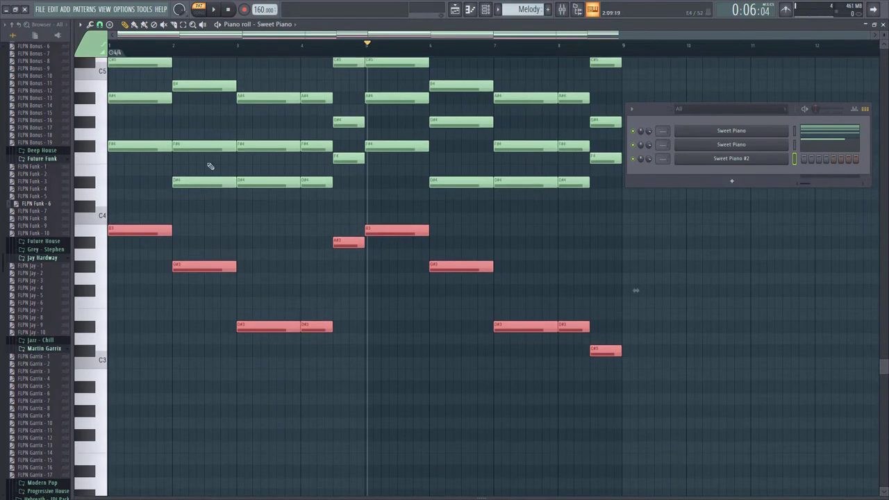
{"action": "scroll", "coordinate": [207, 145], "scroll_direction": "up", "scroll_amount": 1}
{"action": "left_click", "coordinate": [259, 23]}
{"action": "left_click", "coordinate": [274, 59]}
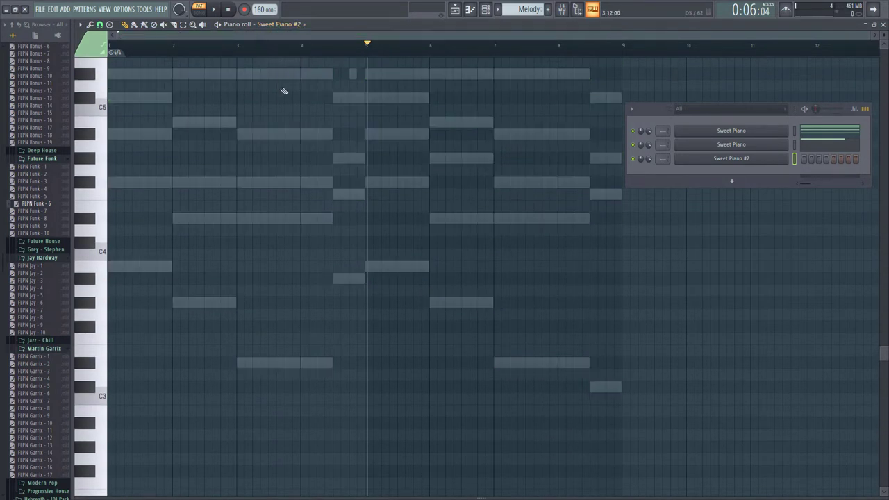
{"action": "key", "text": "ctrl+v"}
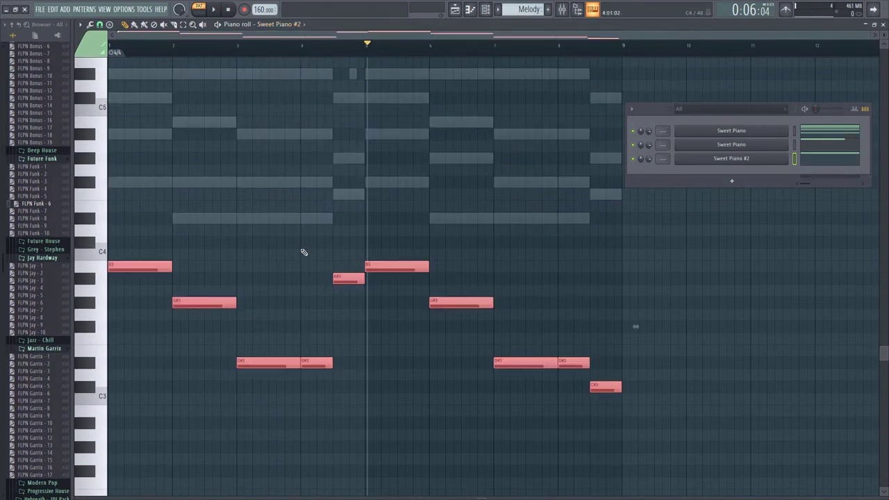
Transpose the copied bass notes in Sweet Piano #2 down one octave and play them with the chords.
{"action": "left_click", "coordinate": [106, 270]}
{"action": "left_click", "coordinate": [102, 415]}
{"action": "key", "text": "ctrl+Down"}
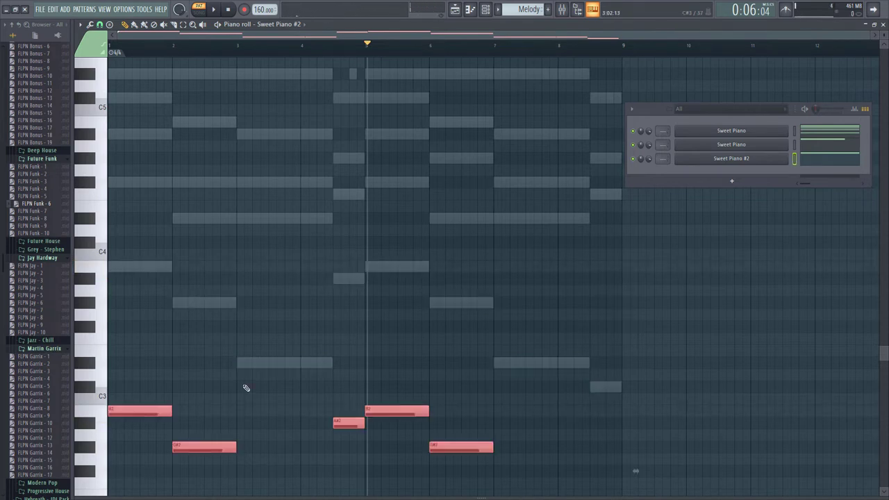
{"action": "key", "text": "space"}
{"action": "scroll", "coordinate": [393, 369], "scroll_direction": "down", "scroll_amount": 3}
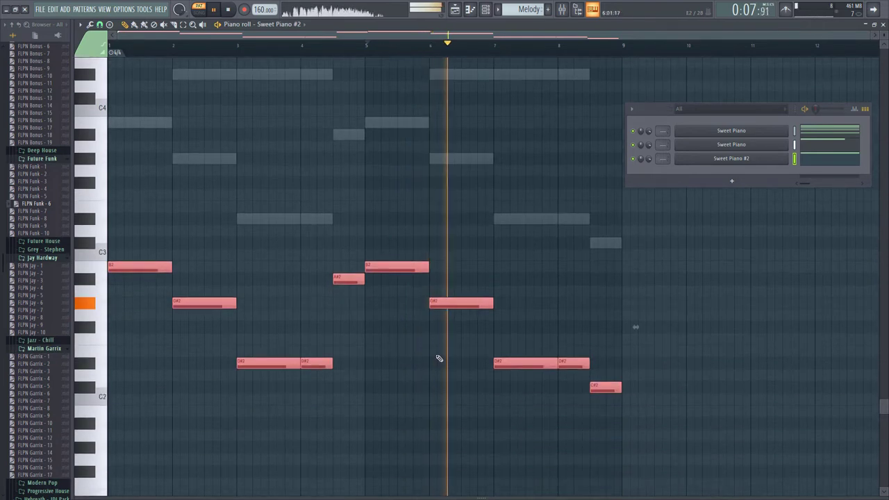
{"action": "scroll", "coordinate": [618, 316], "scroll_direction": "up", "scroll_amount": 2}
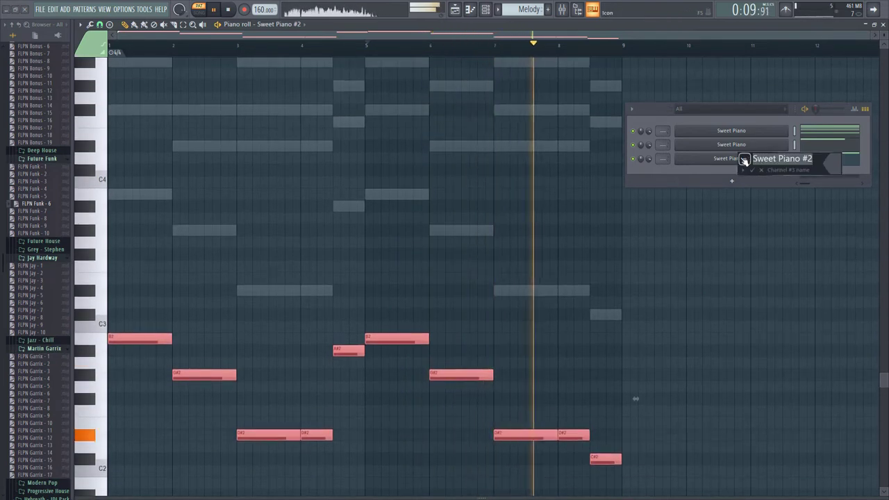
Rename the Sweet Piano #2 channel as Sweet Piano and stop the playback.
{"action": "key", "text": "BackSpace"}
{"action": "key", "text": "BackSpace"}
{"action": "key", "text": "BackSpace"}
{"action": "key", "text": "Return"}
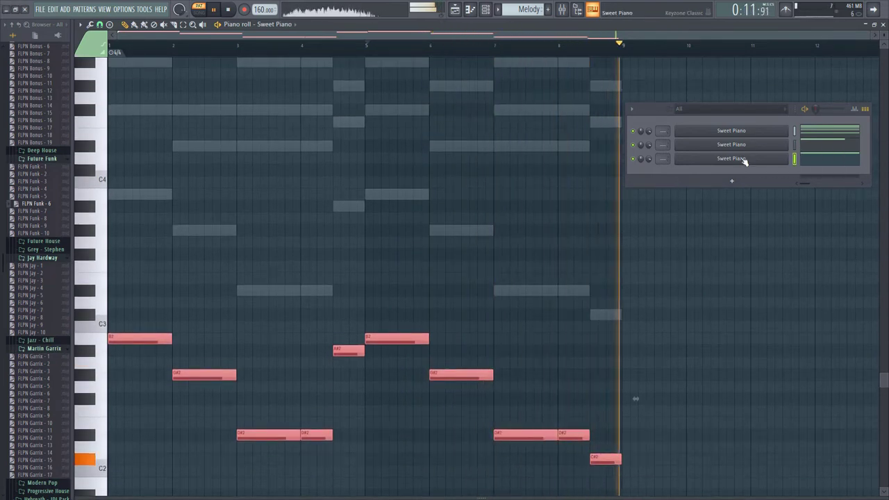
{"action": "key", "text": "space"}
{"action": "scroll", "coordinate": [444, 199], "scroll_direction": "up", "scroll_amount": 6}
{"action": "left_click_drag", "start_coordinate": [871, 35], "coordinate": [614, 58]}
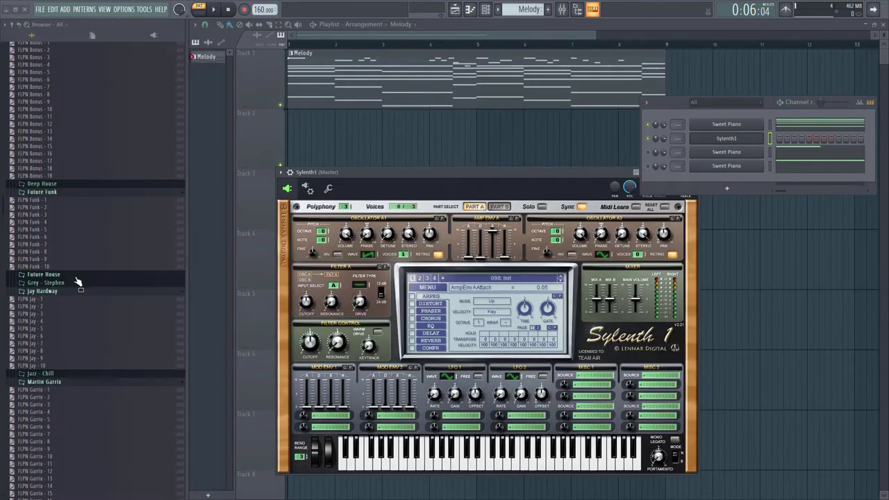
Load the Hybreath - WAVES - CHORDS BANK into Sylenth1 and set the amp envelope A attack to 0.80.
{"action": "scroll", "coordinate": [77, 279], "scroll_direction": "down", "scroll_amount": 12}
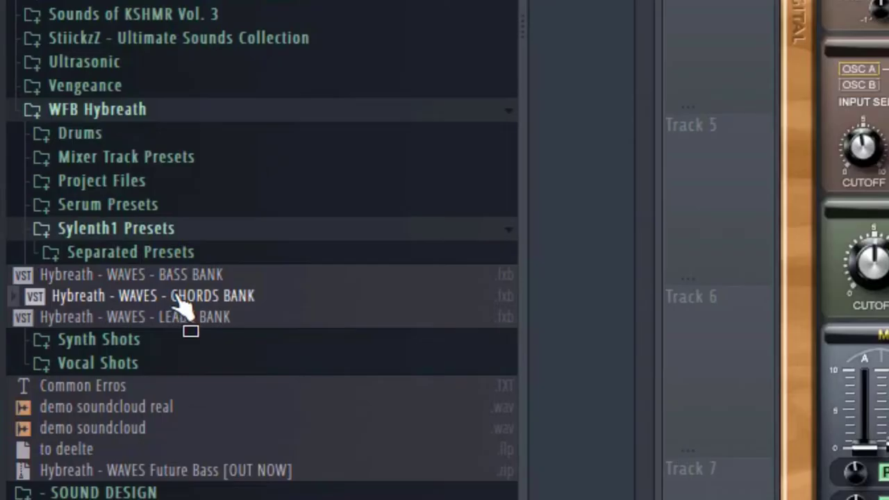
{"action": "left_click_drag", "start_coordinate": [65, 355], "coordinate": [514, 292]}
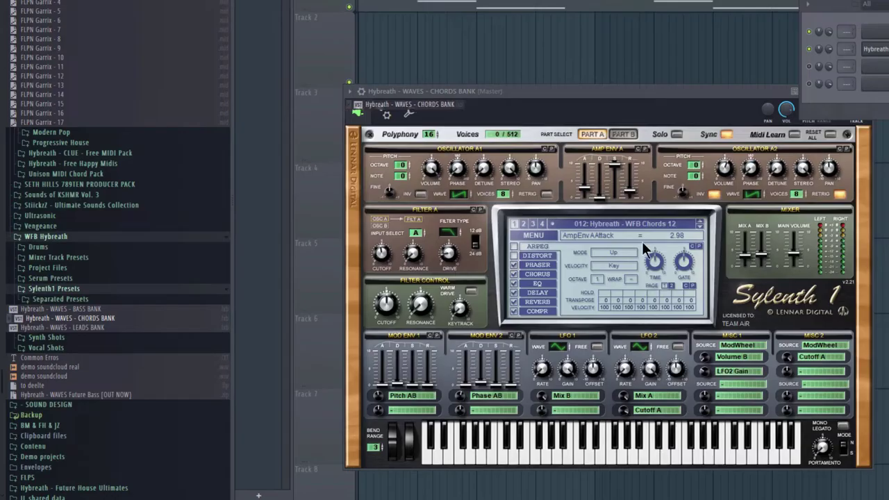
{"action": "left_click", "coordinate": [631, 224]}
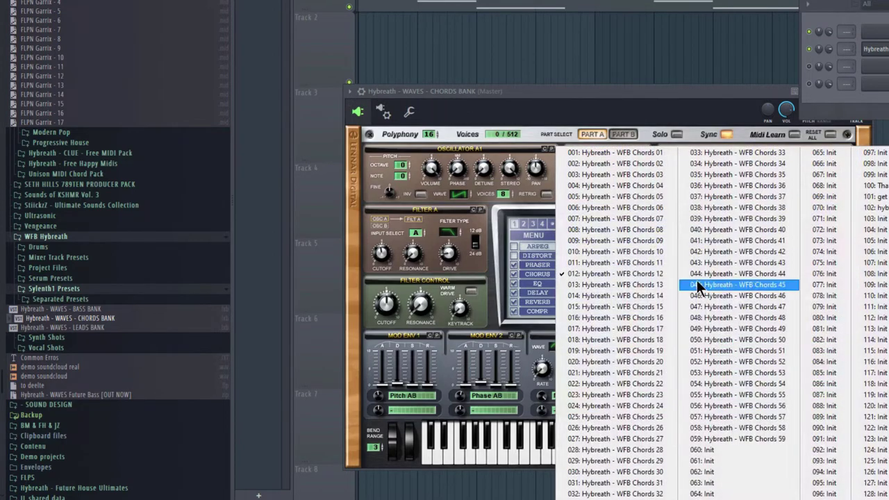
{"action": "left_click_drag", "start_coordinate": [616, 93], "coordinate": [601, 93]}
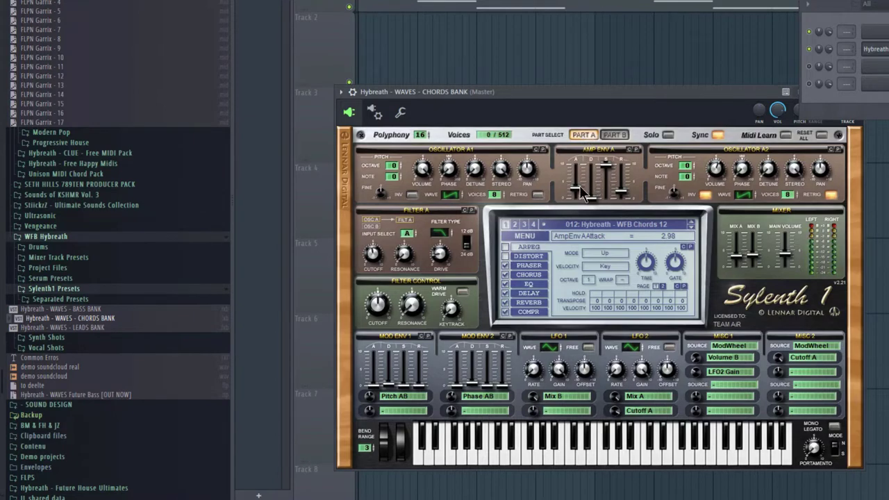
{"action": "left_click_drag", "start_coordinate": [579, 185], "coordinate": [562, 219]}
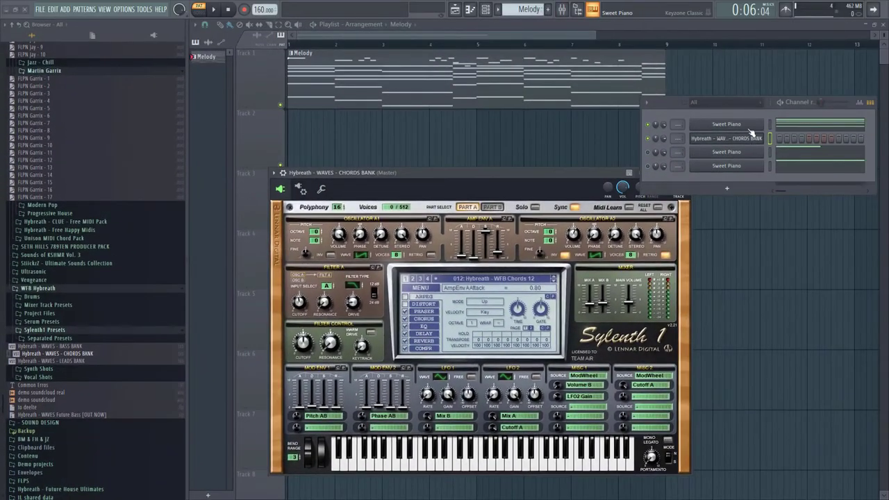
Play the chord progression through the Hybreath - WAVES - CHORDS BANK channel.
{"action": "left_click", "coordinate": [771, 127]}
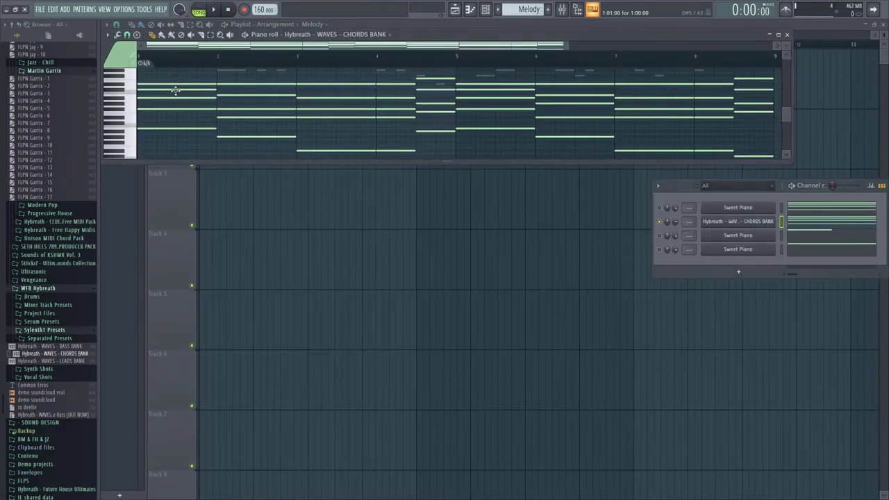
{"action": "key", "text": "space"}
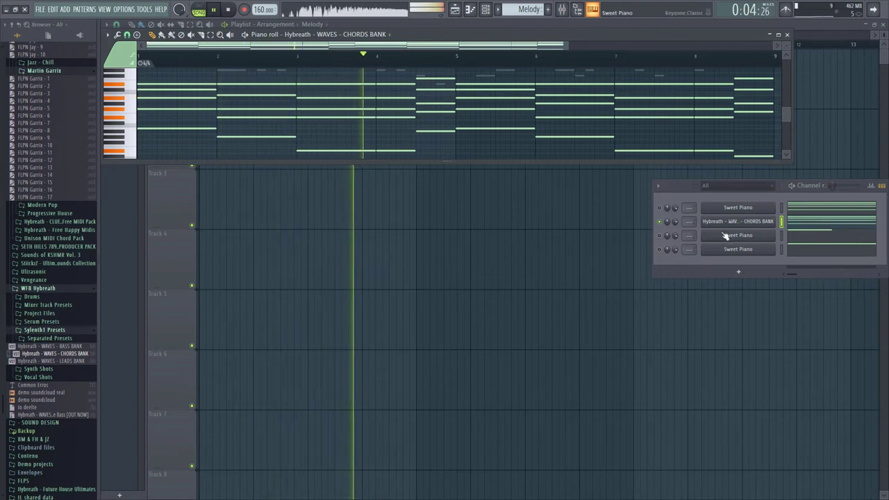
{"action": "key", "text": "space"}
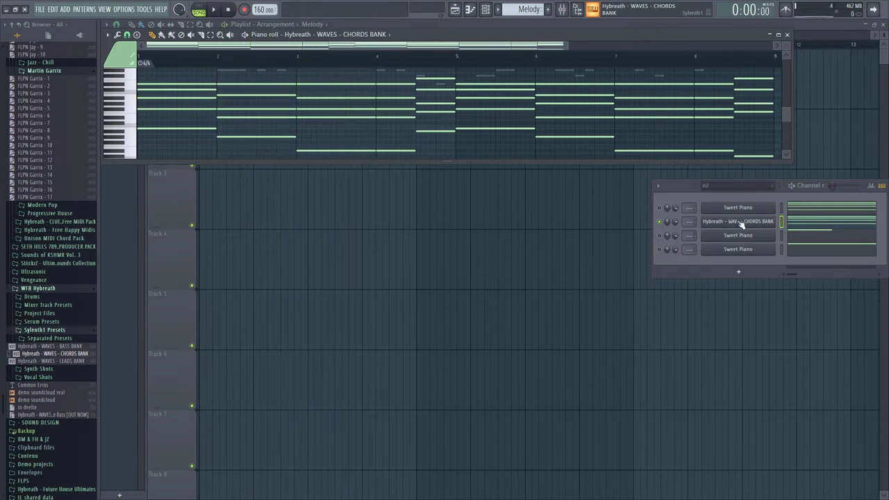
Clone the Hybreath - WAVES - CHORDS BANK channel.
{"action": "right_click", "coordinate": [736, 221]}
{"action": "left_click", "coordinate": [743, 302]}
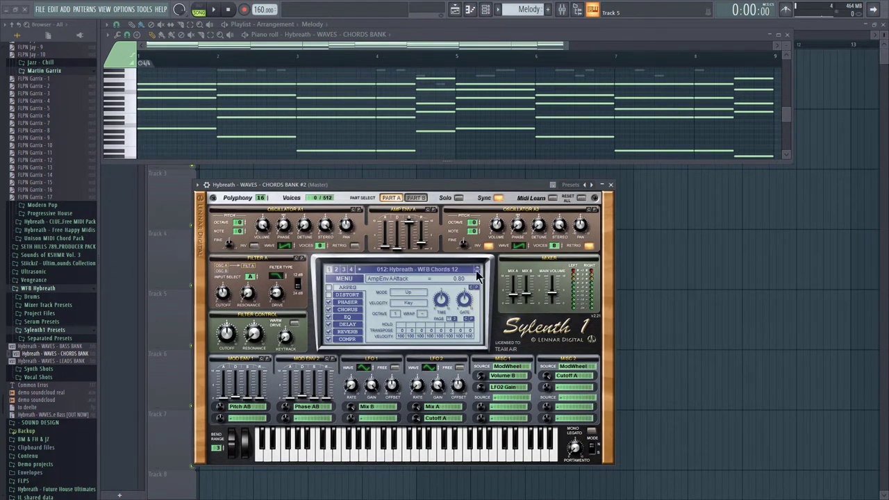
Load the Hybreath - WFB Chords 13 preset into the cloned CHORDS BANK #2 channel and audition it.
{"action": "key", "text": "F6"}
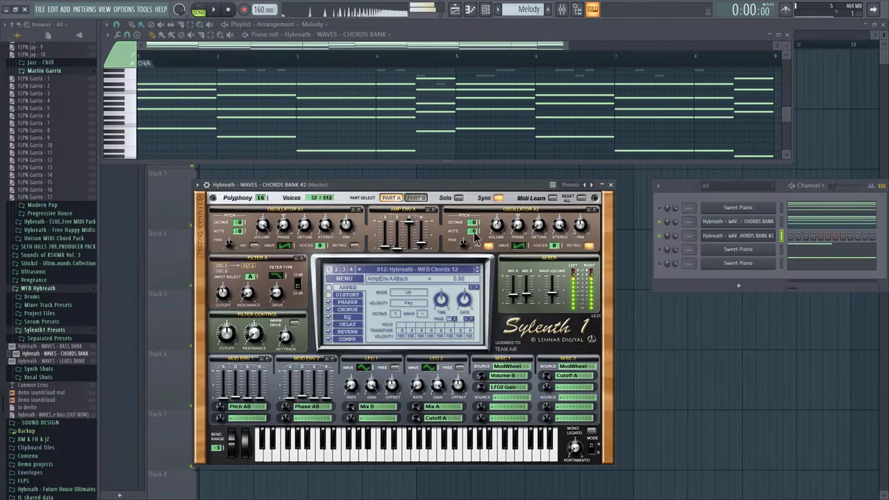
{"action": "left_click", "coordinate": [659, 221]}
{"action": "left_click", "coordinate": [477, 271]}
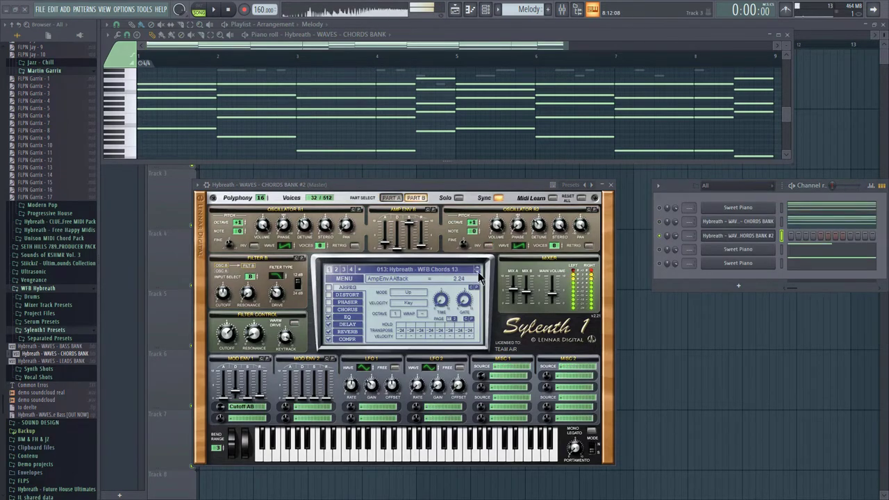
{"action": "left_click", "coordinate": [418, 188]}
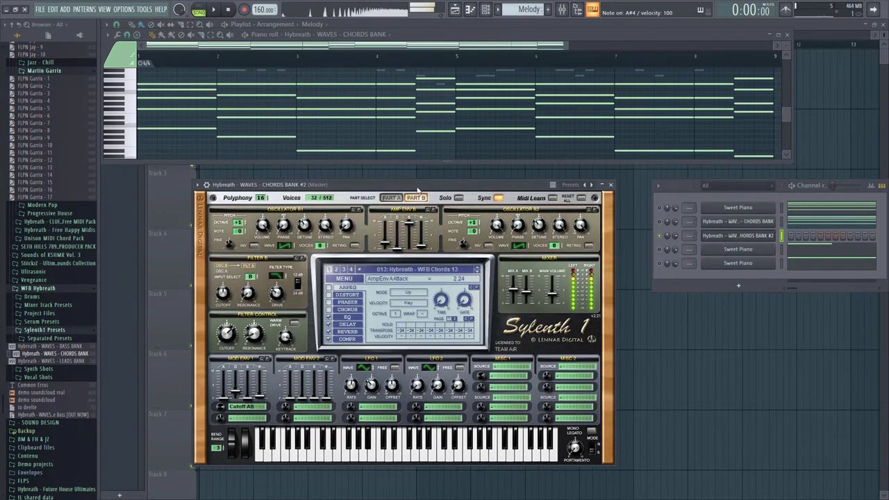
Copy the chord notes from the CHORDS BANK channel to CHORDS BANK #2 and play both layers together.
{"action": "left_click", "coordinate": [781, 221]}
{"action": "left_click", "coordinate": [782, 235]}
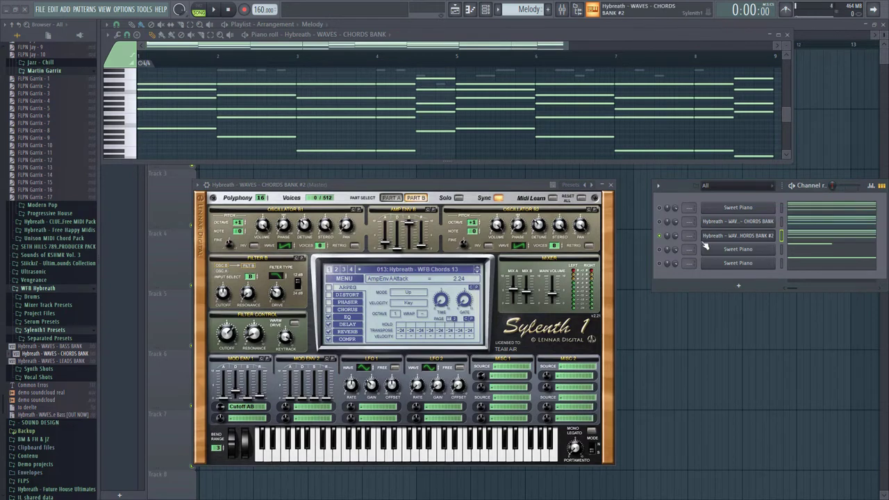
{"action": "left_click", "coordinate": [519, 186]}
{"action": "key", "text": "space"}
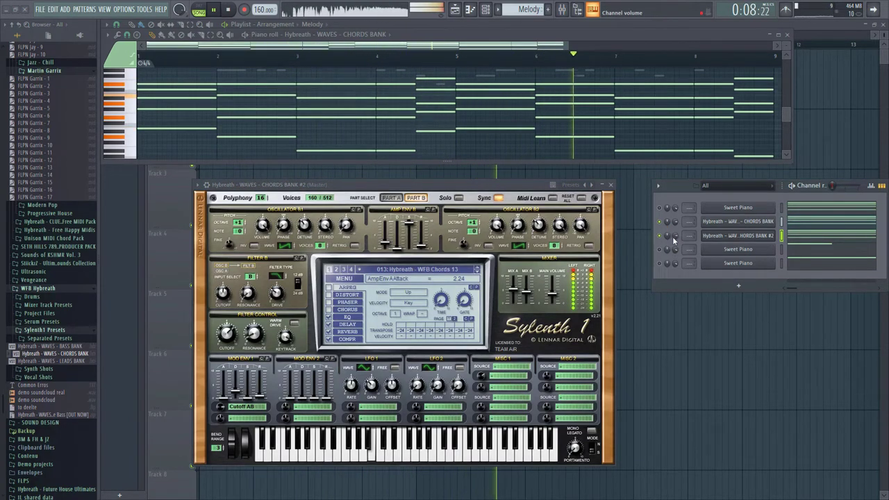
{"action": "left_click", "coordinate": [610, 185]}
{"action": "key", "text": "space"}
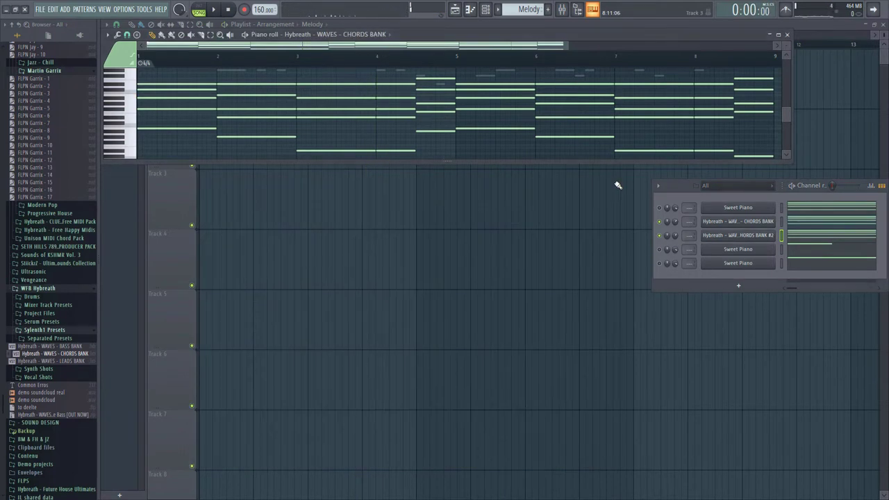
Clone the CHORDS BANK #2 channel, audition its presets and load Hybreath - WFB Chords 21 into the clone.
{"action": "right_click", "coordinate": [715, 235]}
{"action": "left_click", "coordinate": [738, 316]}
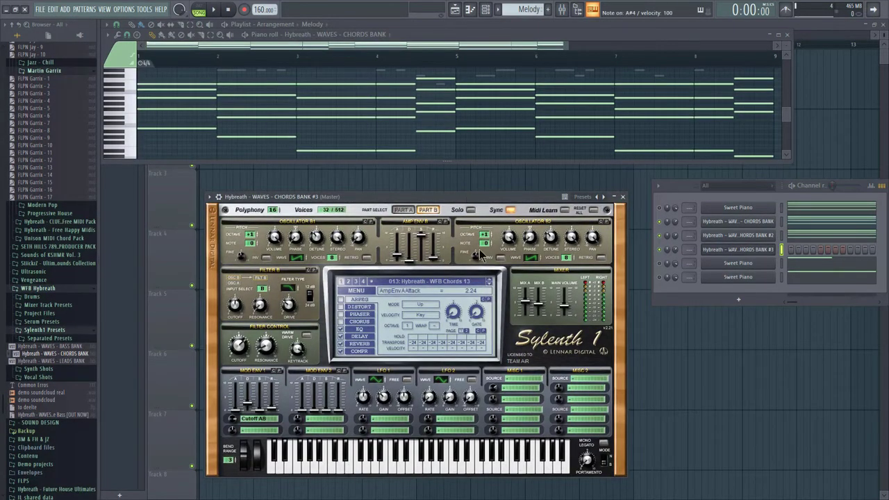
{"action": "left_click", "coordinate": [490, 285]}
{"action": "left_click", "coordinate": [490, 285]}
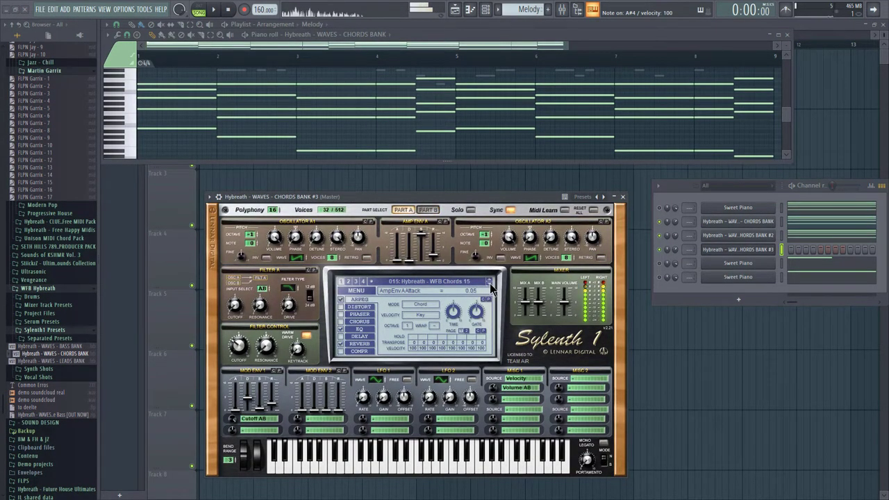
{"action": "left_click", "coordinate": [491, 285]}
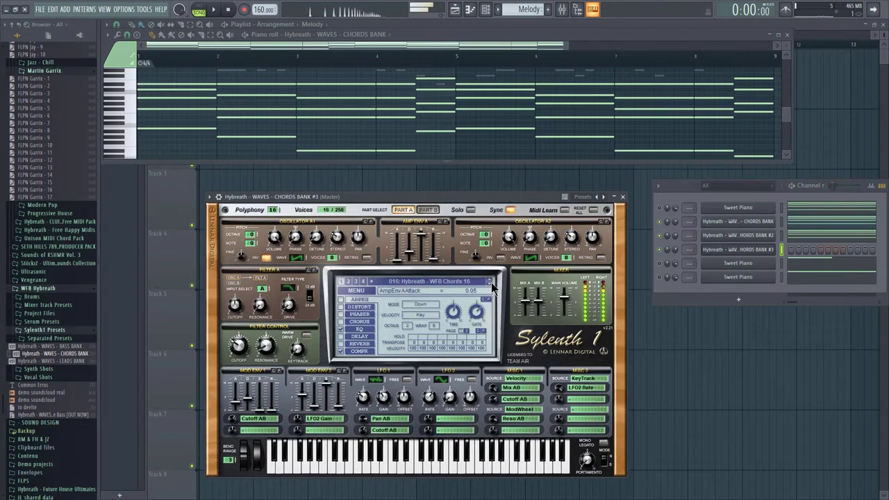
{"action": "left_click", "coordinate": [490, 285]}
{"action": "left_click", "coordinate": [490, 285]}
{"action": "left_click", "coordinate": [490, 285]}
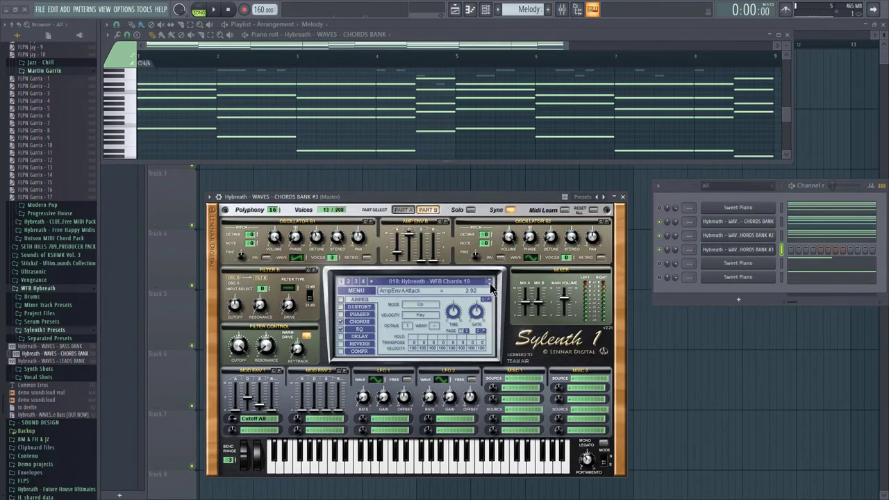
{"action": "left_click", "coordinate": [490, 286]}
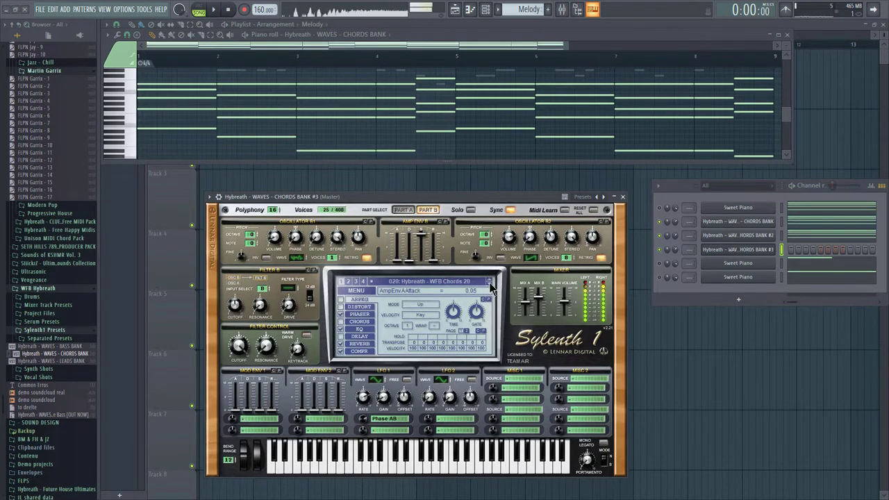
{"action": "left_click", "coordinate": [491, 285]}
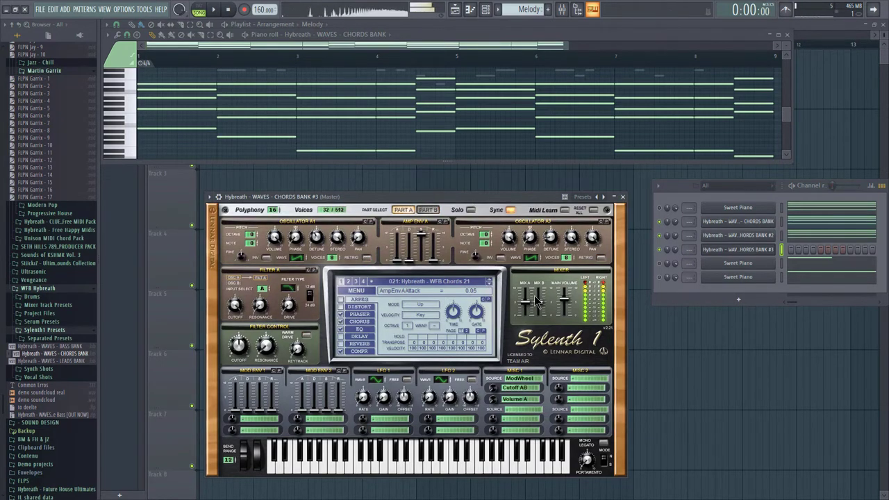
Adjust the volume of CHORDS BANK #3, paste the chord notes into it and play the layered chords.
{"action": "left_click_drag", "start_coordinate": [674, 250], "coordinate": [674, 253]}
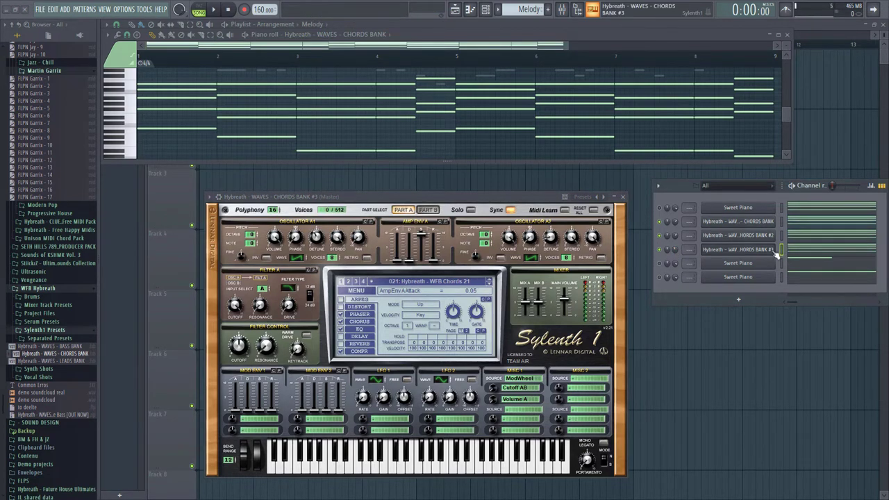
{"action": "key", "text": "space"}
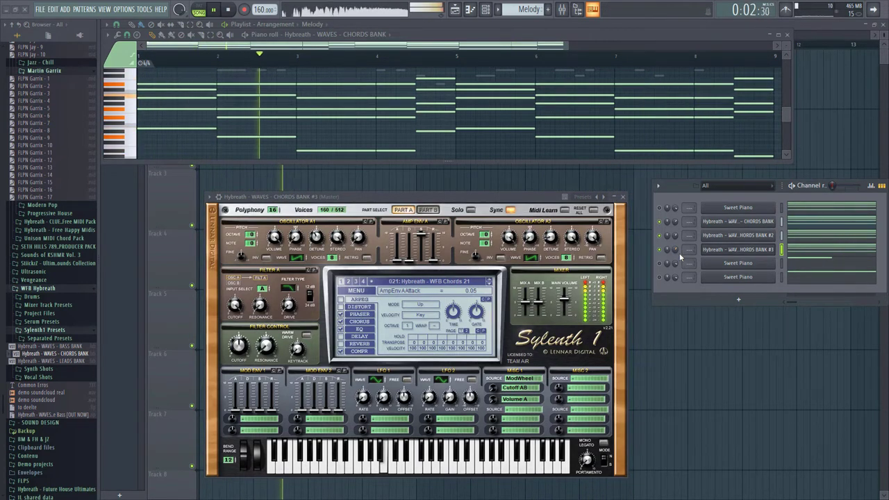
{"action": "key", "text": "space"}
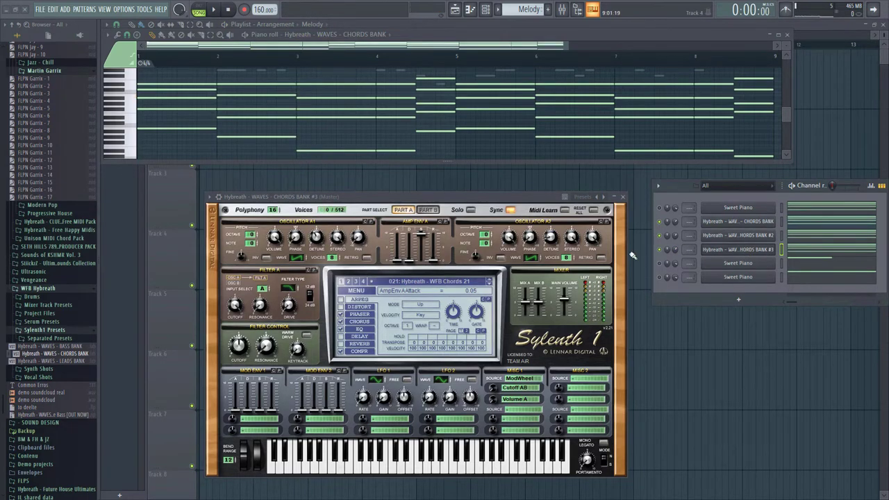
Clone the CHORDS BANK #3 channel and copy its chord notes into CHORDS BANK #4.
{"action": "right_click", "coordinate": [728, 248]}
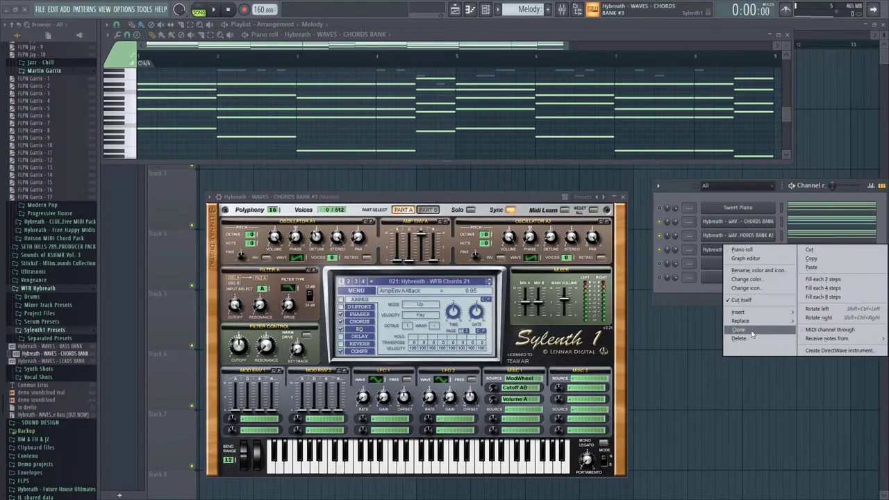
{"action": "left_click", "coordinate": [738, 330]}
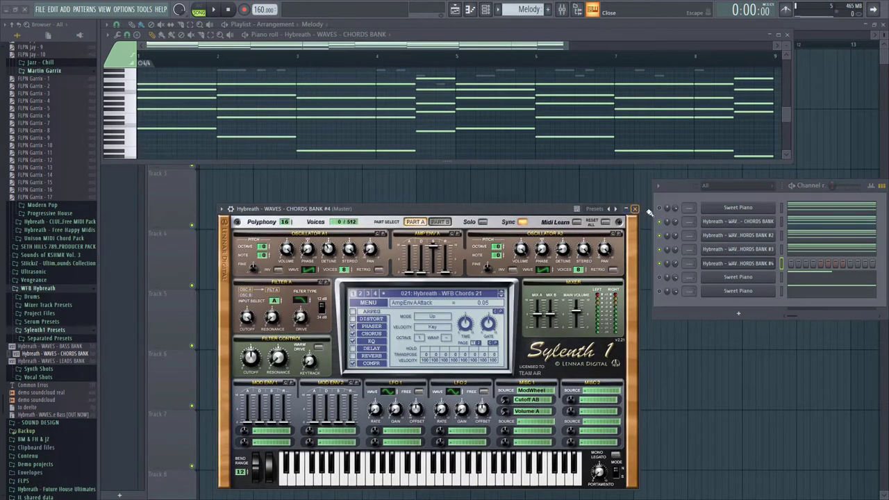
{"action": "left_click", "coordinate": [782, 249]}
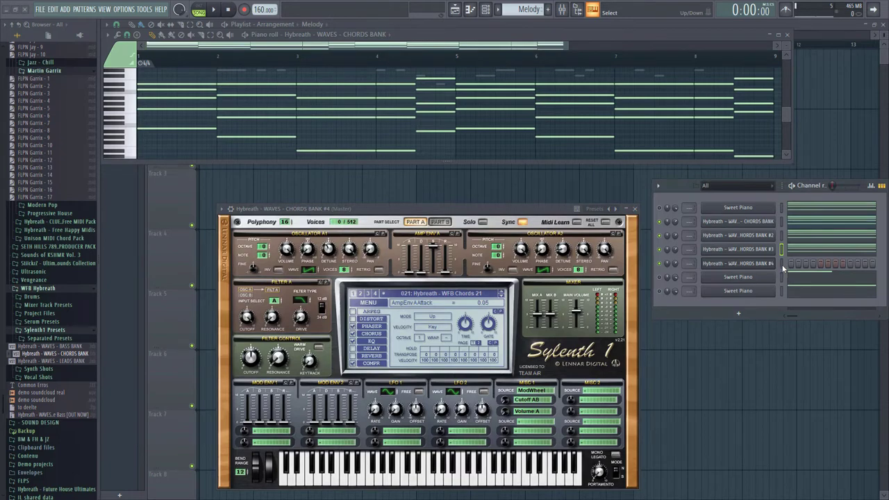
{"action": "left_click", "coordinate": [782, 264]}
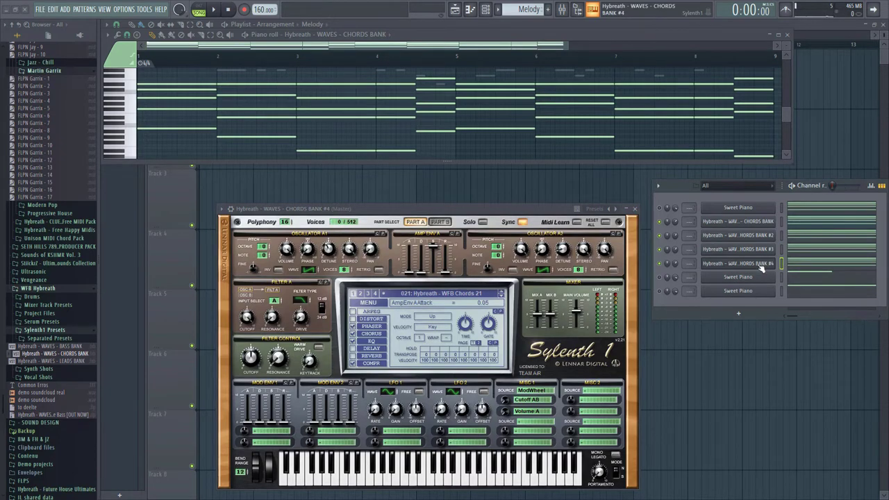
{"action": "left_click", "coordinate": [761, 270]}
{"action": "left_click", "coordinate": [761, 269]}
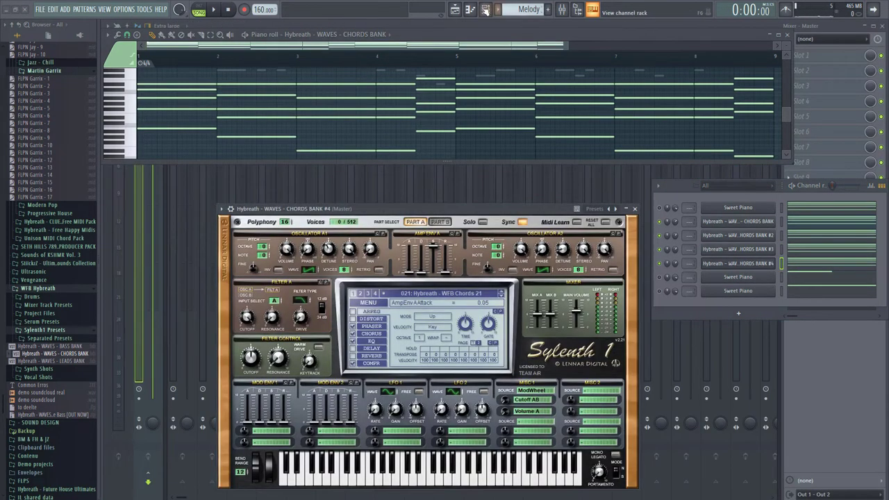
Load the Hybreath - WFB Chords 12 preset into the Sylenth1 of CHORDS BANK #4.
{"action": "left_click_drag", "start_coordinate": [460, 213], "coordinate": [458, 200]}
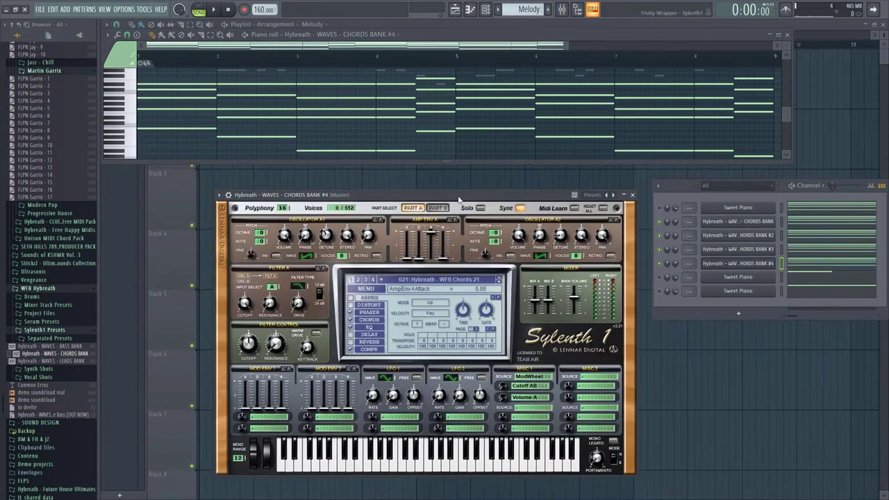
{"action": "left_click", "coordinate": [462, 279]}
{"action": "left_click", "coordinate": [472, 316]}
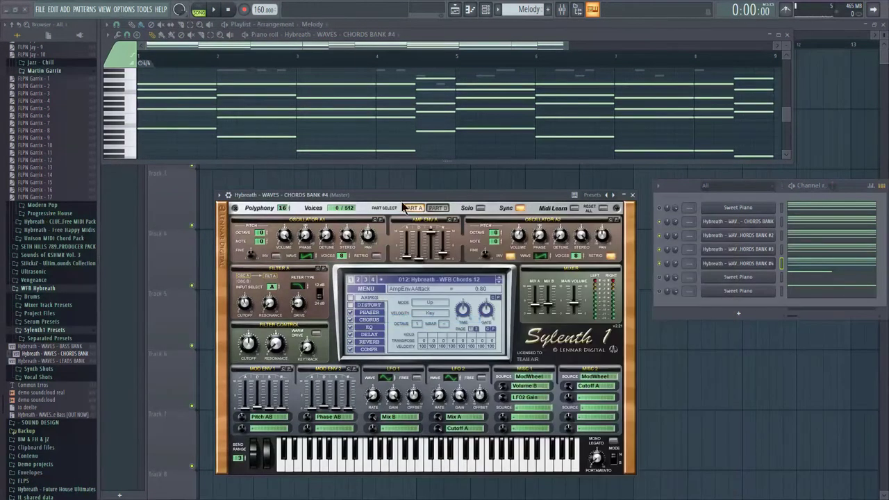
Raise oscillators A1 and A2 of CHORDS BANK #4 to octave +1 and set amp envelope A attack to 0.85.
{"action": "key", "text": "2"}
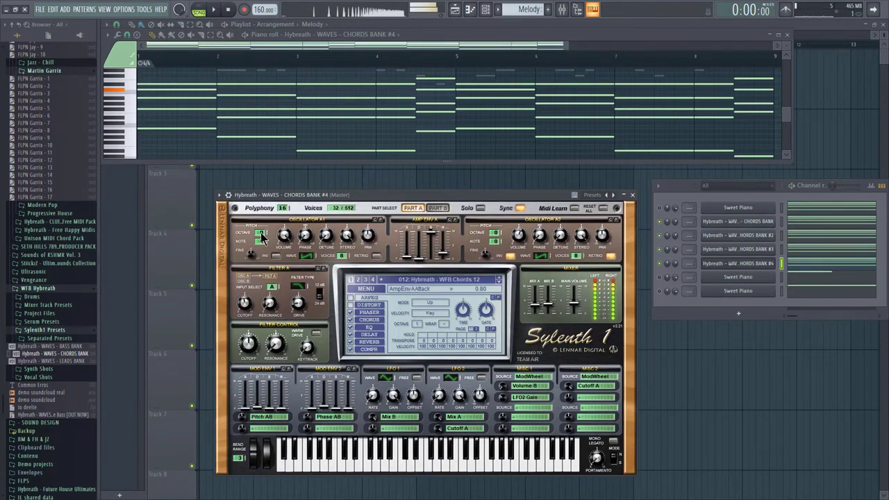
{"action": "left_click", "coordinate": [437, 208]}
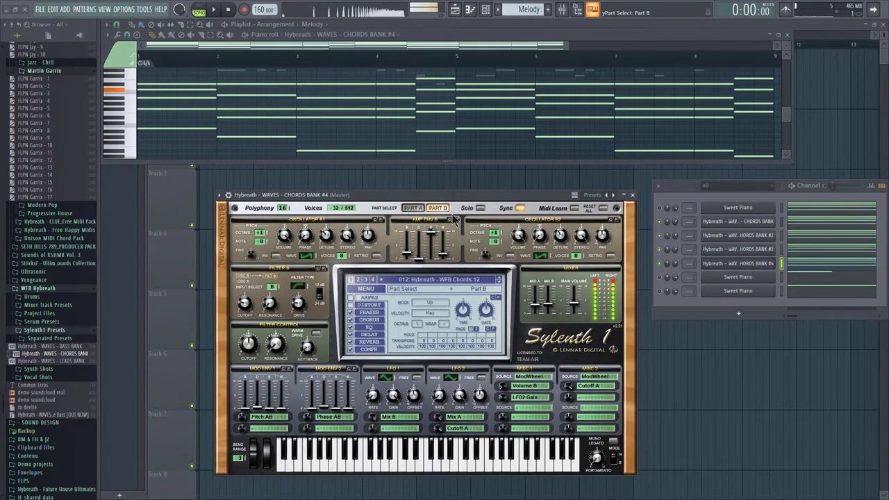
{"action": "left_click", "coordinate": [421, 208]}
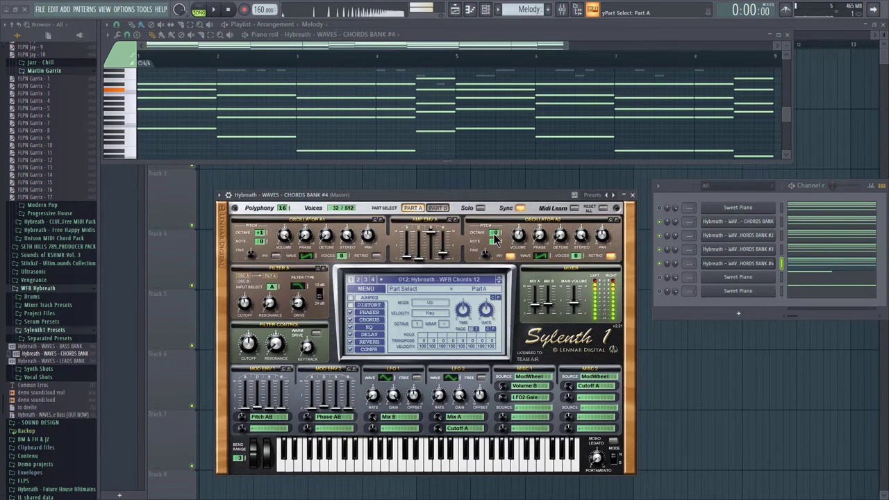
{"action": "left_click", "coordinate": [498, 231]}
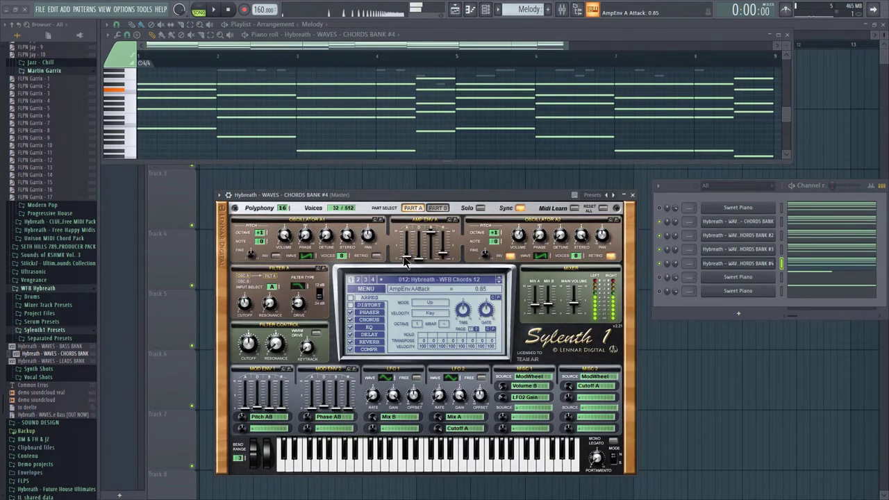
Set the amp envelope attacks to 0.74 (A) and 0.91 (B) on CHORDS BANK #3 and 0.63 (B) on CHORDS BANK #2.
{"action": "left_click", "coordinate": [727, 252]}
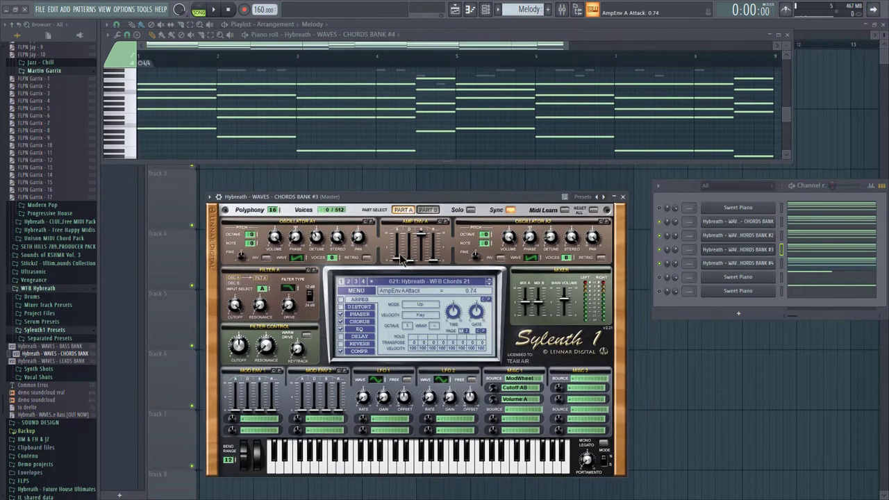
{"action": "left_click", "coordinate": [428, 209]}
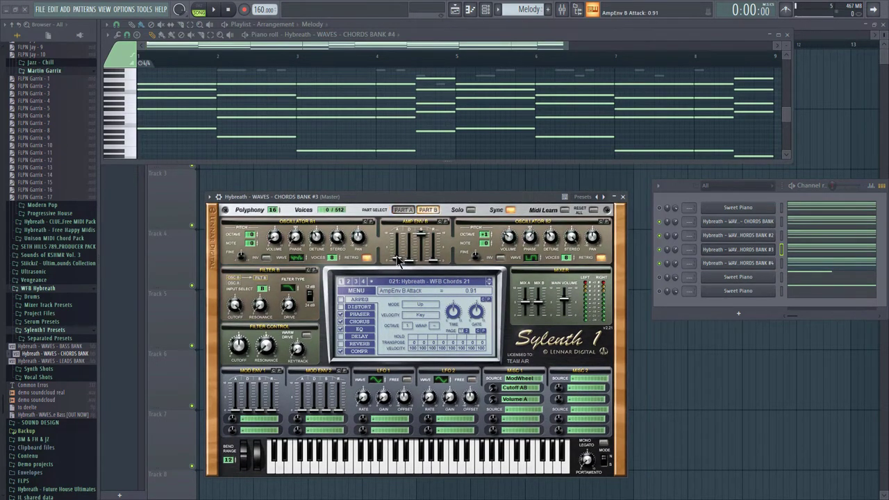
{"action": "left_click", "coordinate": [731, 239]}
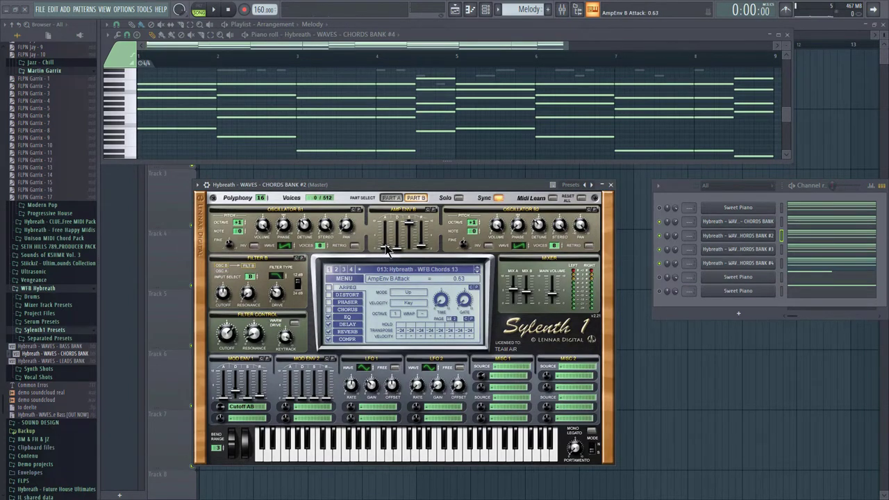
{"action": "left_click", "coordinate": [392, 200]}
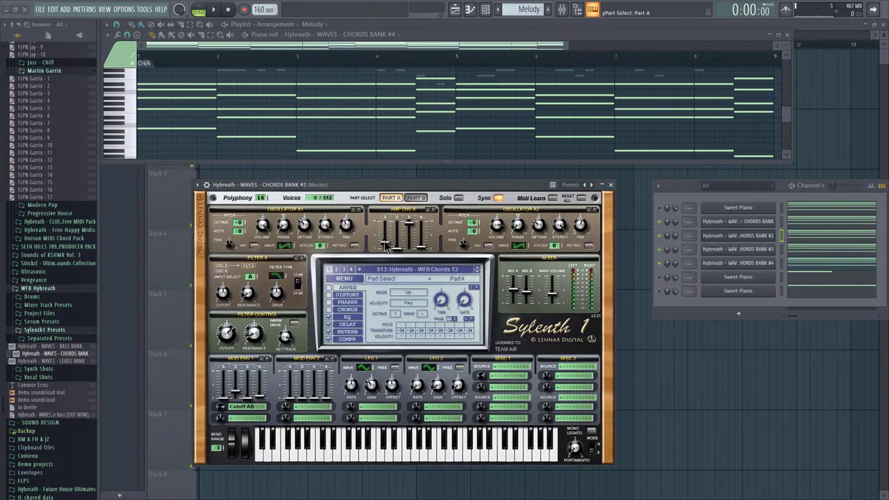
Set the amp envelope B attack to 1.03 on the original CHORDS BANK channel and close its synth window.
{"action": "left_click", "coordinate": [743, 222]}
{"action": "left_click", "coordinate": [404, 207]}
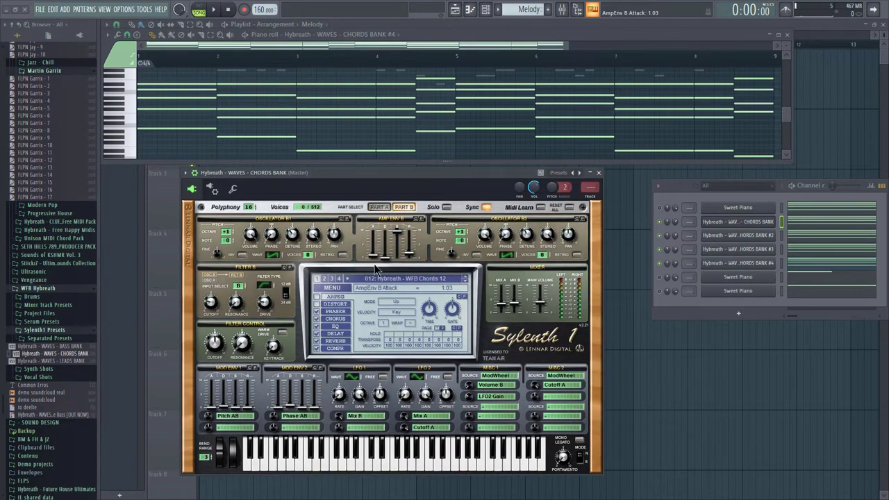
{"action": "left_click", "coordinate": [590, 173]}
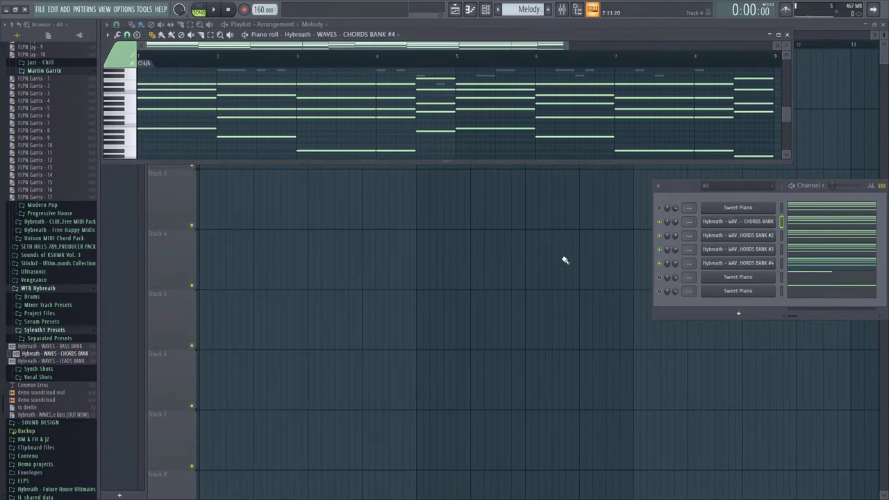
Play the four layered chord channels together and reopen the original CHORDS BANK channel's Sylenth1.
{"action": "key", "text": "space"}
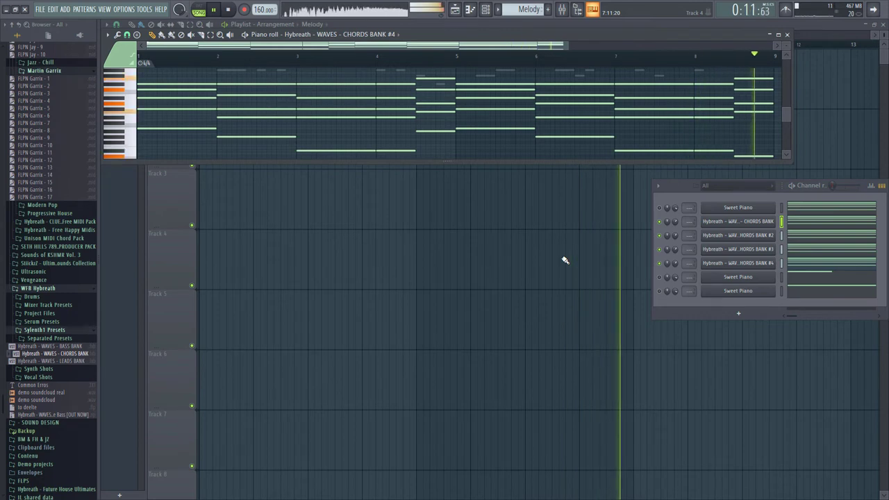
{"action": "key", "text": "space"}
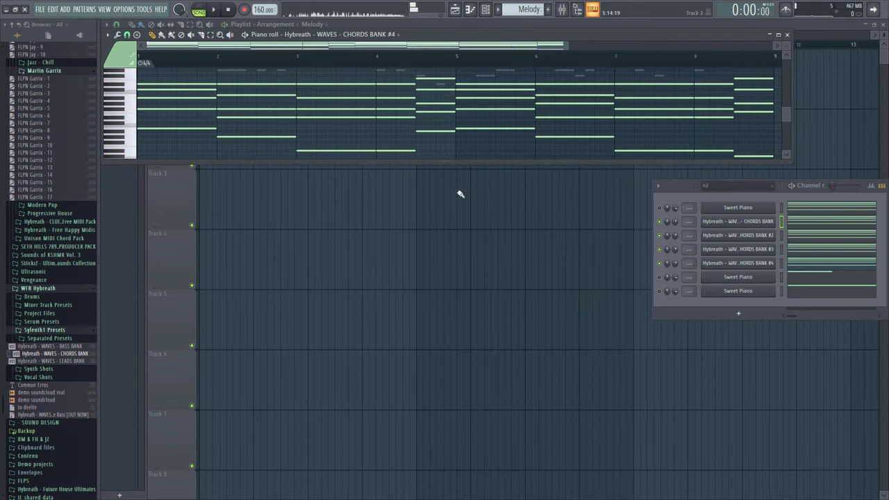
{"action": "left_click", "coordinate": [746, 222]}
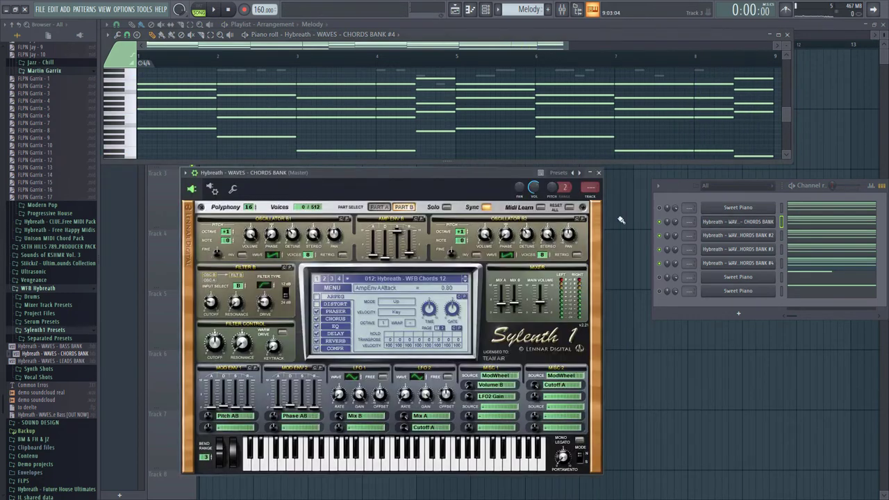
Inspect the Sylenth1 settings of CHORDS BANK #2, #3 and #4 one after another, closing each synth window.
{"action": "left_click", "coordinate": [598, 174]}
{"action": "left_click", "coordinate": [715, 235]}
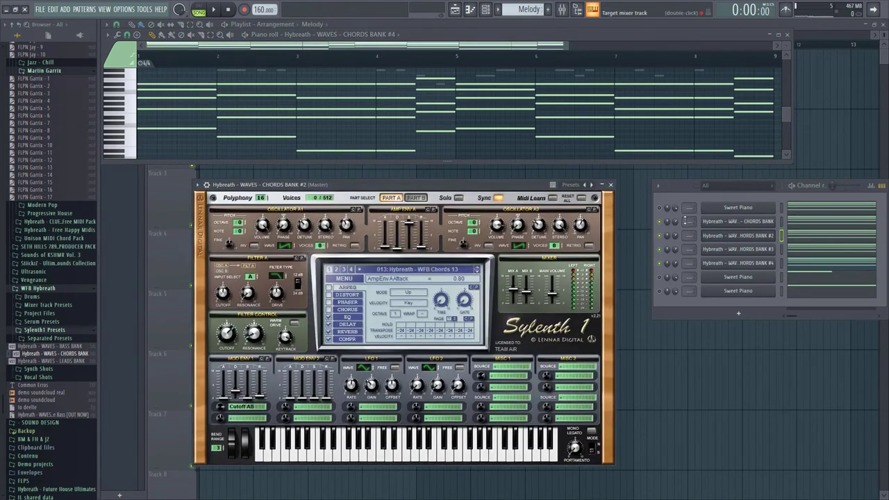
{"action": "left_click", "coordinate": [739, 249]}
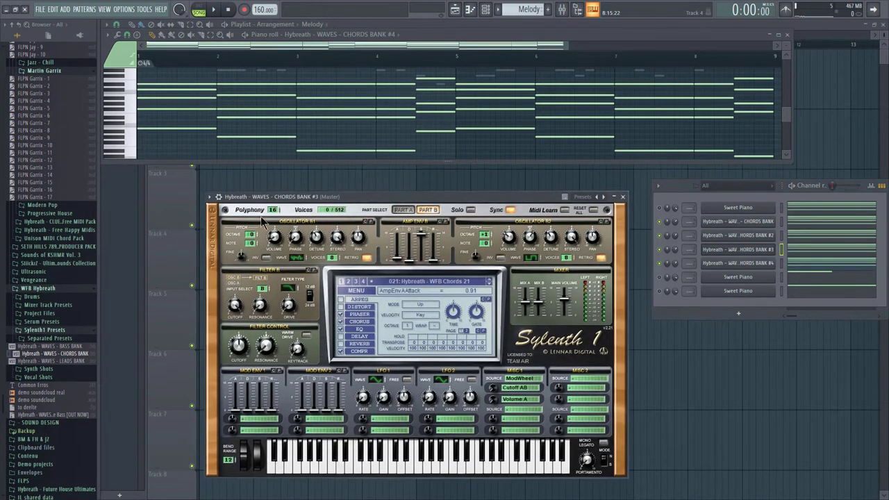
{"action": "left_click", "coordinate": [622, 196]}
{"action": "left_click", "coordinate": [719, 263]}
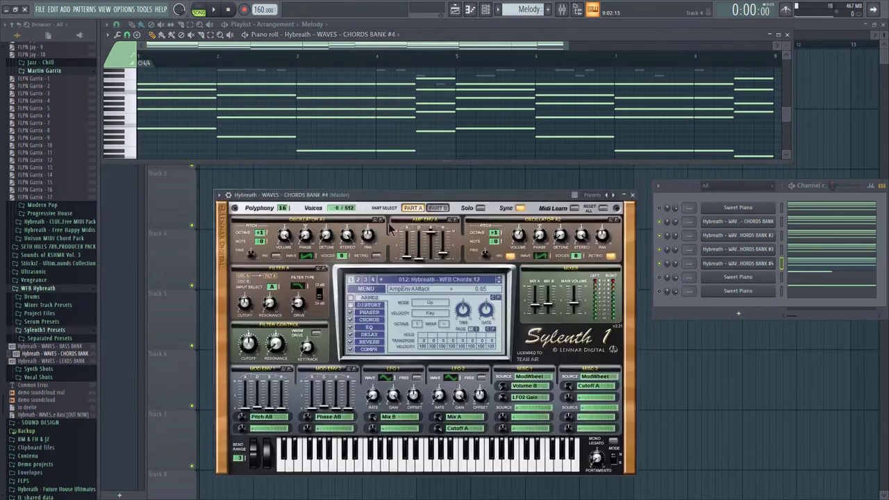
{"action": "left_click", "coordinate": [632, 196]}
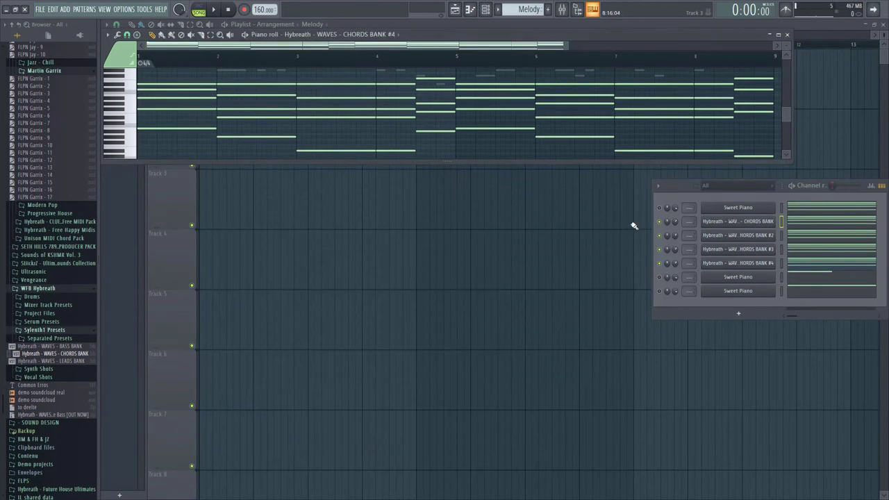
Add a new Sylenth1 channel, load the Hybreath - WAVES - BASS BANK file into it and preview a note.
{"action": "left_click", "coordinate": [747, 314]}
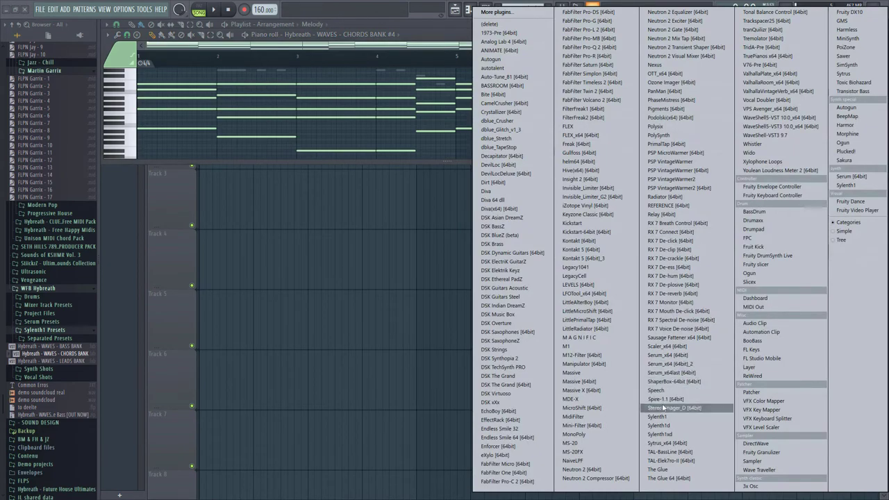
{"action": "left_click", "coordinate": [660, 417]}
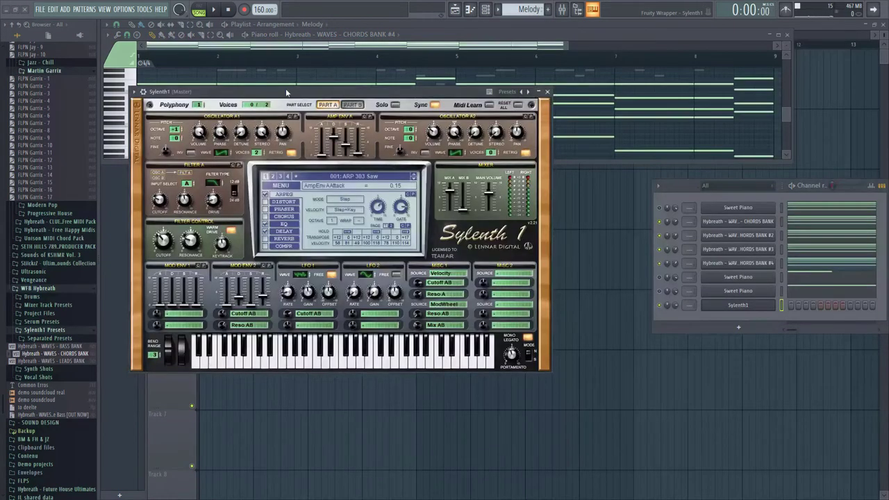
{"action": "left_click_drag", "start_coordinate": [290, 96], "coordinate": [373, 186]}
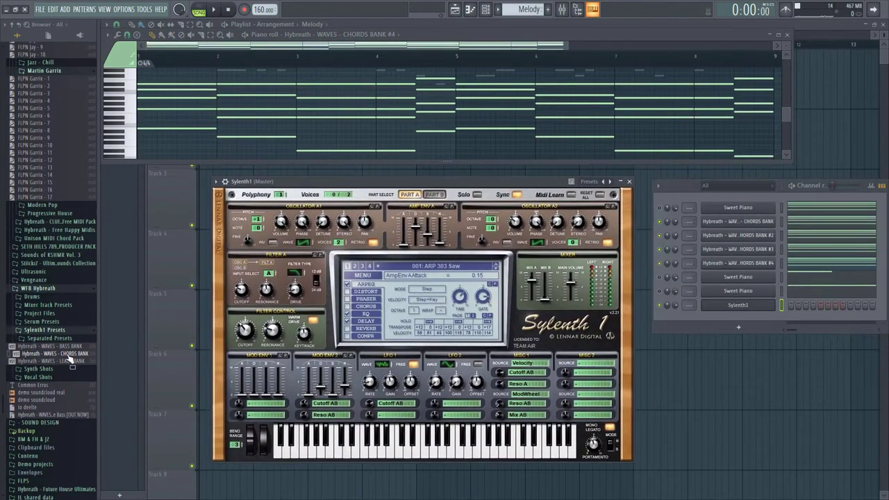
{"action": "left_click_drag", "start_coordinate": [65, 347], "coordinate": [342, 243]}
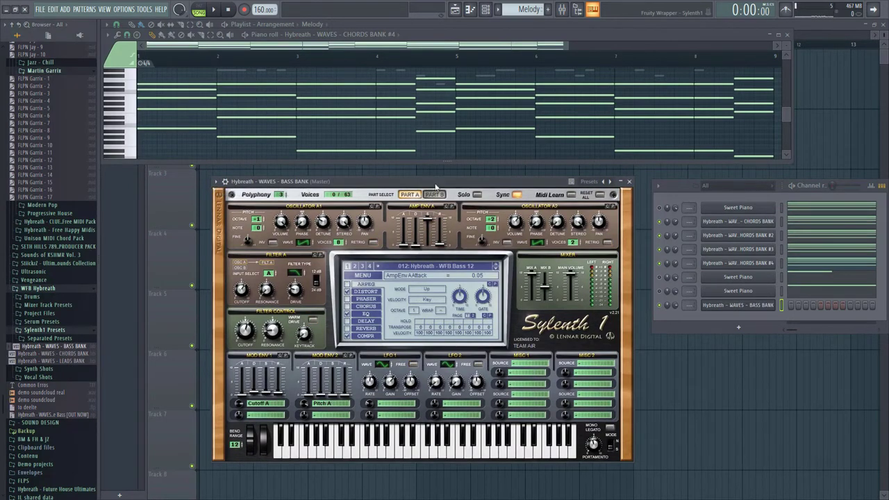
{"action": "key", "text": "h"}
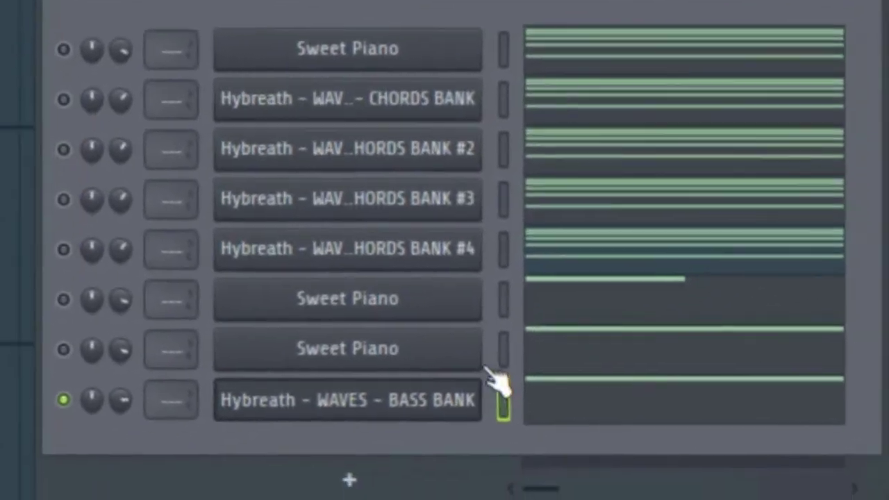
Color the two lower Sweet Piano channels, teal for the first and purple for the second.
{"action": "left_click", "coordinate": [524, 453]}
{"action": "left_click", "coordinate": [628, 399]}
{"action": "middle_click", "coordinate": [434, 340]}
{"action": "left_click", "coordinate": [763, 358]}
{"action": "left_click", "coordinate": [539, 354]}
{"action": "key", "text": "Return"}
Color the first Sweet Piano channel and the four CHORDS BANK channels red.
{"action": "middle_click", "coordinate": [434, 84]}
{"action": "left_click", "coordinate": [692, 105]}
{"action": "left_click", "coordinate": [757, 264]}
{"action": "left_click_drag", "start_coordinate": [507, 88], "coordinate": [508, 292]}
{"action": "left_click", "coordinate": [56, 9]}
{"action": "left_click", "coordinate": [365, 336]}
Color the BASS BANK channel purple to match the lowest Sweet Piano channel.
{"action": "left_click", "coordinate": [382, 498]}
{"action": "middle_click", "coordinate": [371, 441]}
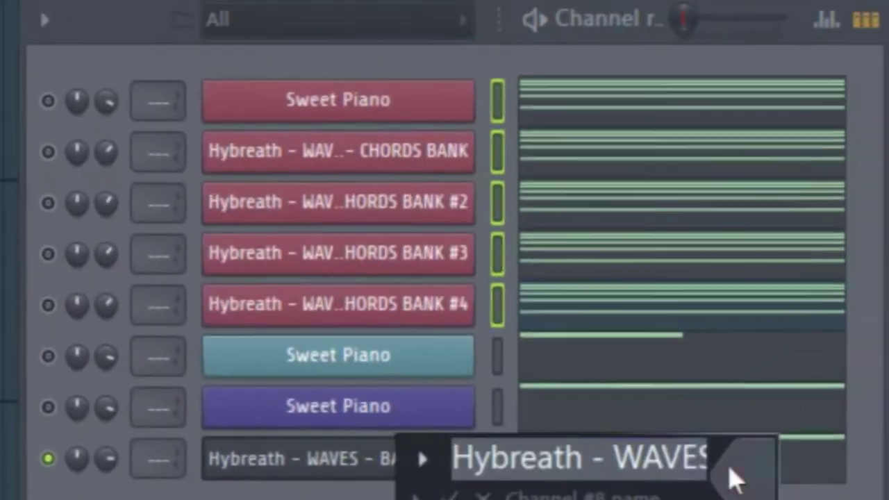
{"action": "left_click", "coordinate": [382, 498]}
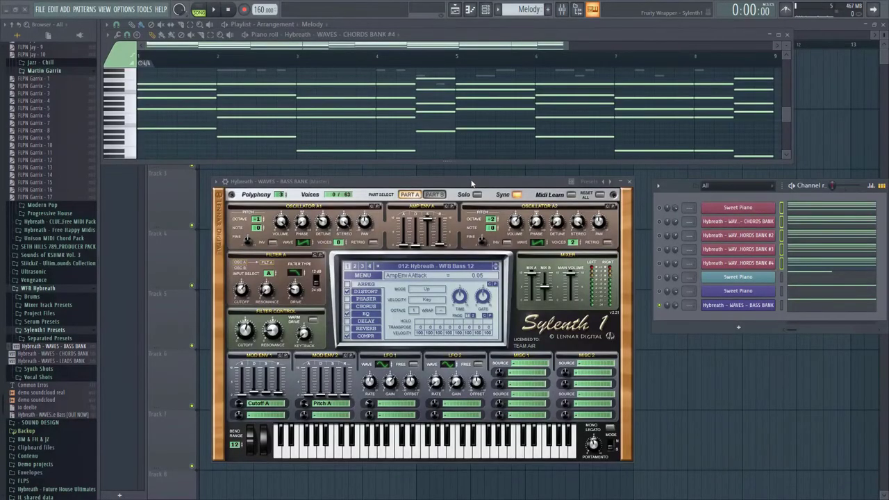
Audition the bass presets one by one on the BASS BANK channel and choose Hybreath - WFB Bass 18.
{"action": "left_click", "coordinate": [472, 184]}
{"action": "key", "text": "h"}
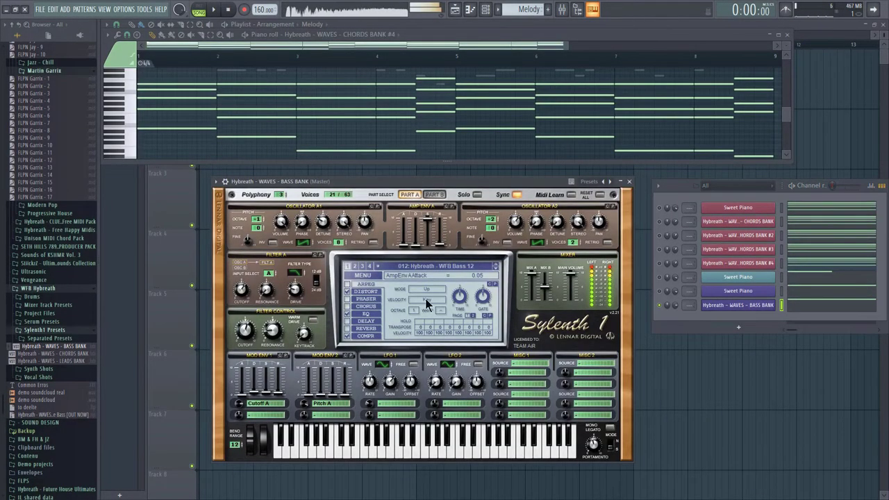
{"action": "left_click", "coordinate": [496, 268]}
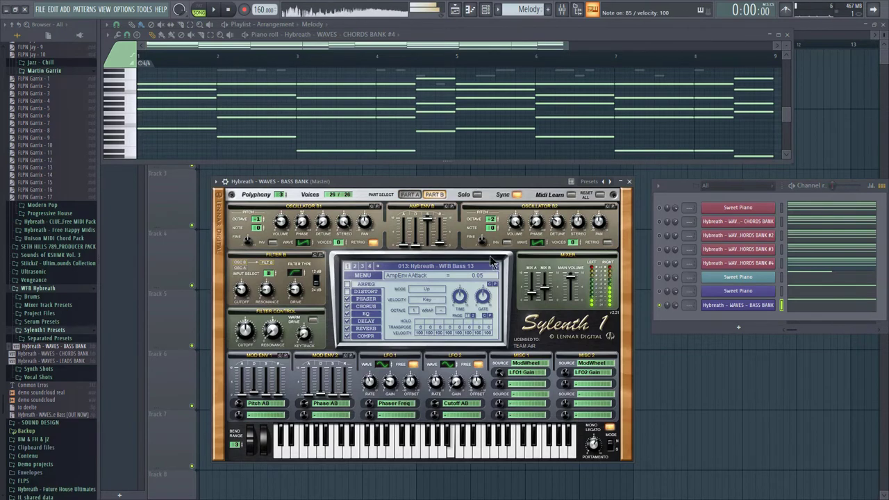
{"action": "left_click", "coordinate": [496, 267]}
{"action": "left_click", "coordinate": [496, 268]}
{"action": "left_click", "coordinate": [495, 267]}
{"action": "left_click", "coordinate": [495, 268]}
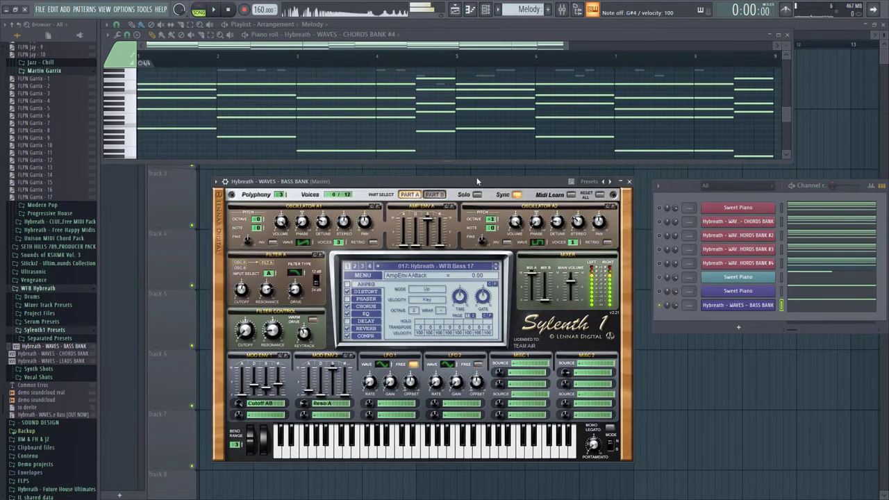
{"action": "left_click", "coordinate": [495, 267]}
{"action": "key", "text": "h"}
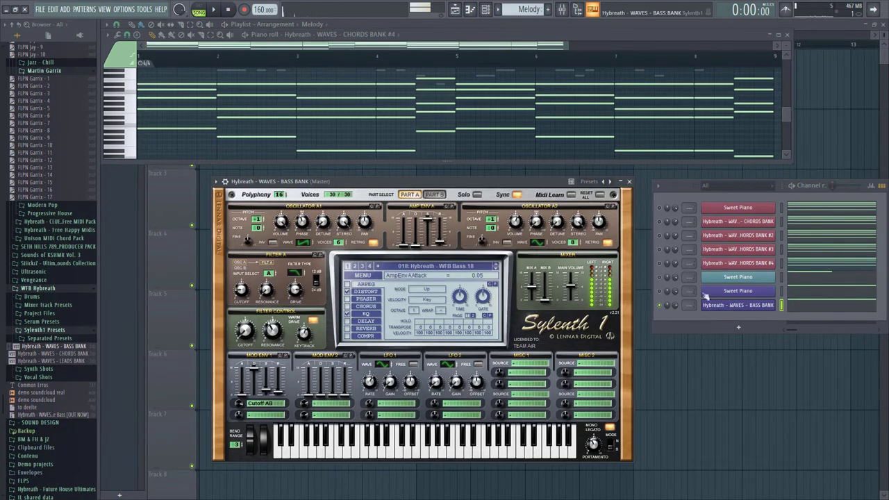
Clone the BASS BANK channel to get a second bass sound.
{"action": "right_click", "coordinate": [727, 304]}
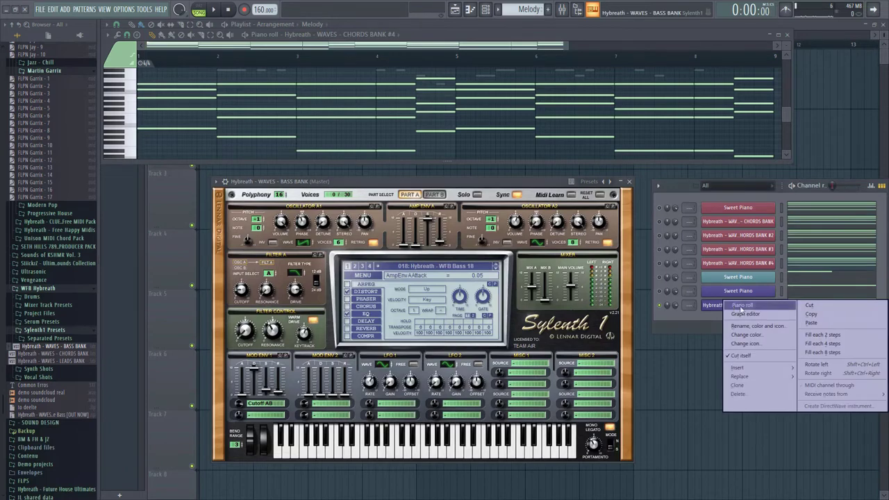
{"action": "left_click", "coordinate": [740, 385]}
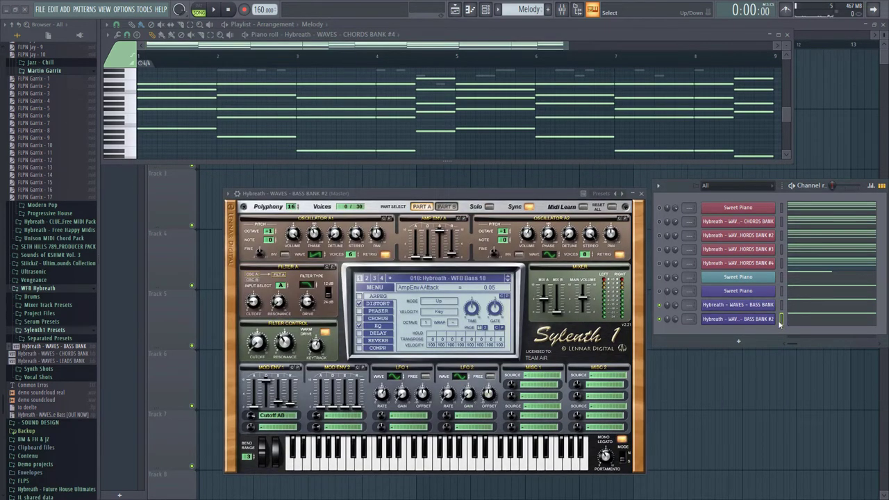
Try to add a Layer channel with BASS BANK and BASS BANK #2 as its children.
{"action": "left_click", "coordinate": [738, 341]}
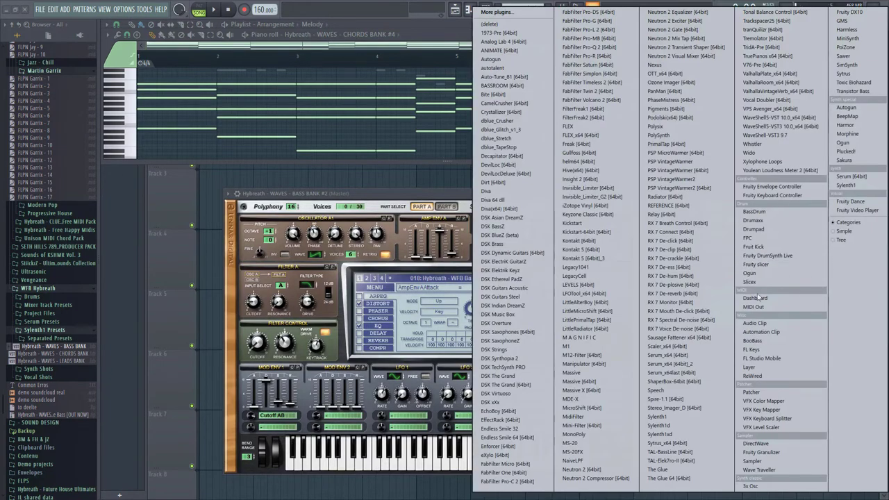
{"action": "left_click", "coordinate": [753, 366]}
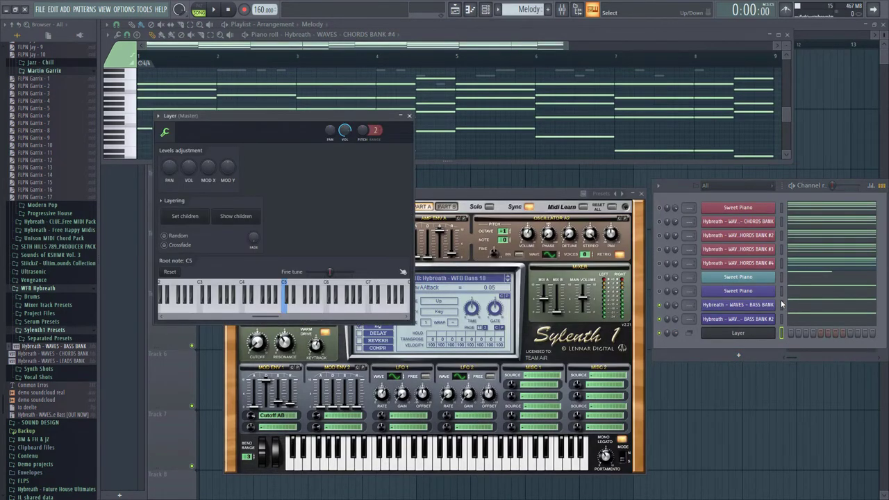
{"action": "left_click", "coordinate": [781, 304]}
{"action": "left_click", "coordinate": [191, 219]}
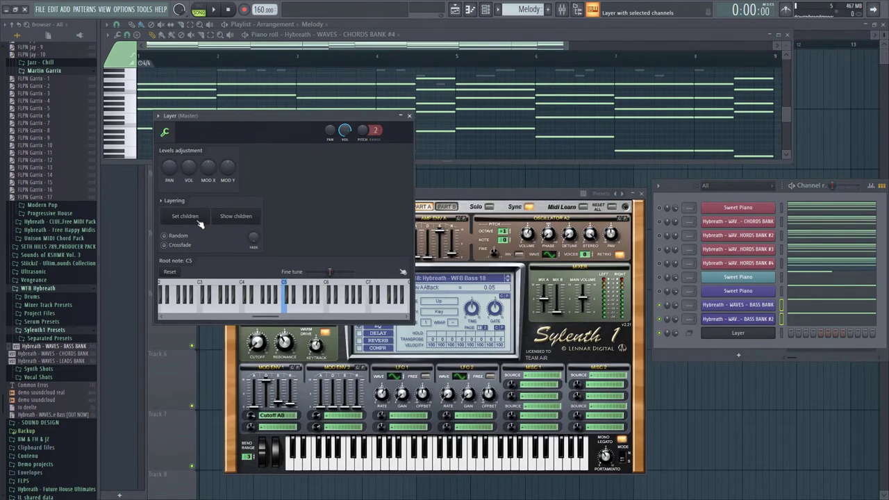
{"action": "left_click", "coordinate": [781, 333]}
{"action": "left_click_drag", "start_coordinate": [782, 308], "coordinate": [783, 321]}
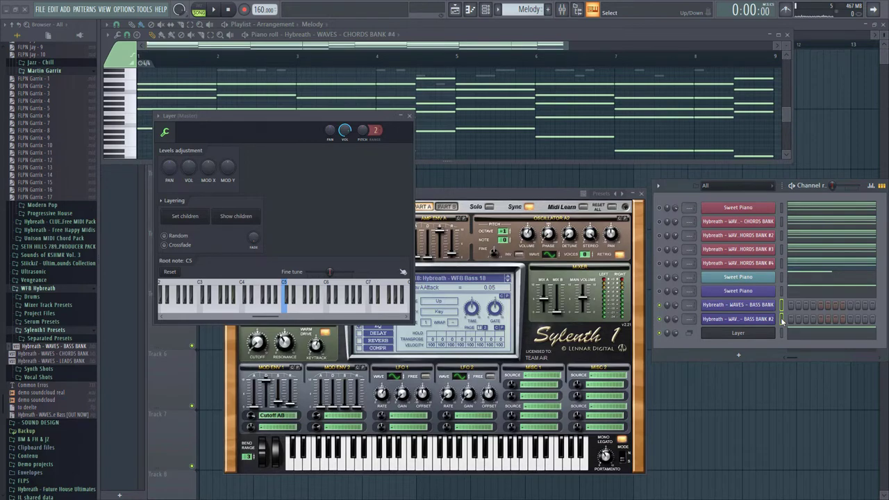
Play the arrangement with the Layer channel in place, stop it and bring up the Layer channel's options.
{"action": "key", "text": "space"}
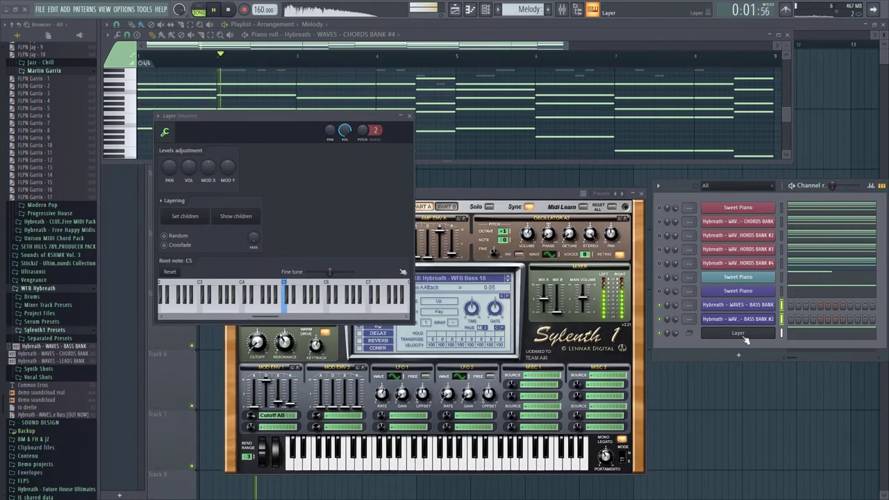
{"action": "key", "text": "space"}
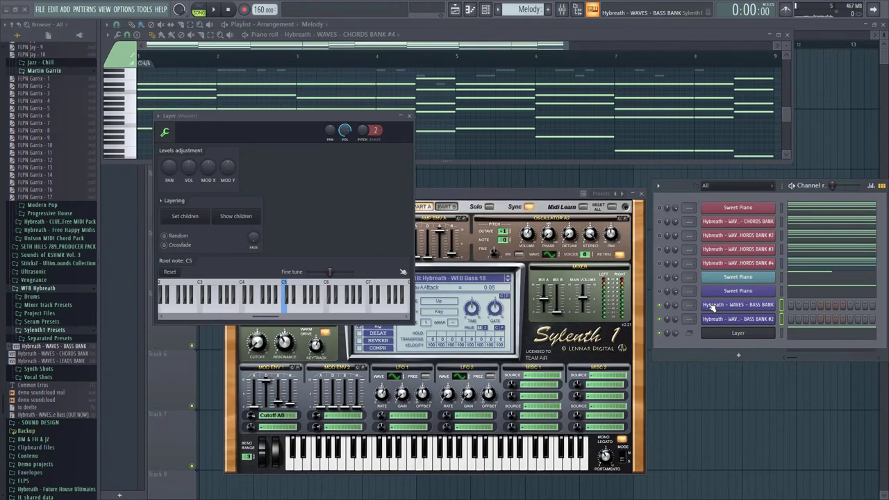
{"action": "right_click", "coordinate": [727, 333]}
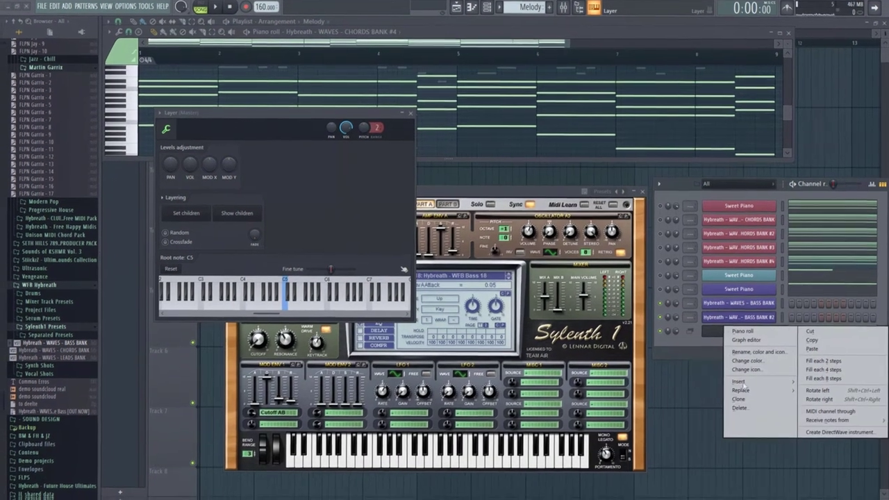
{"action": "left_click", "coordinate": [781, 335]}
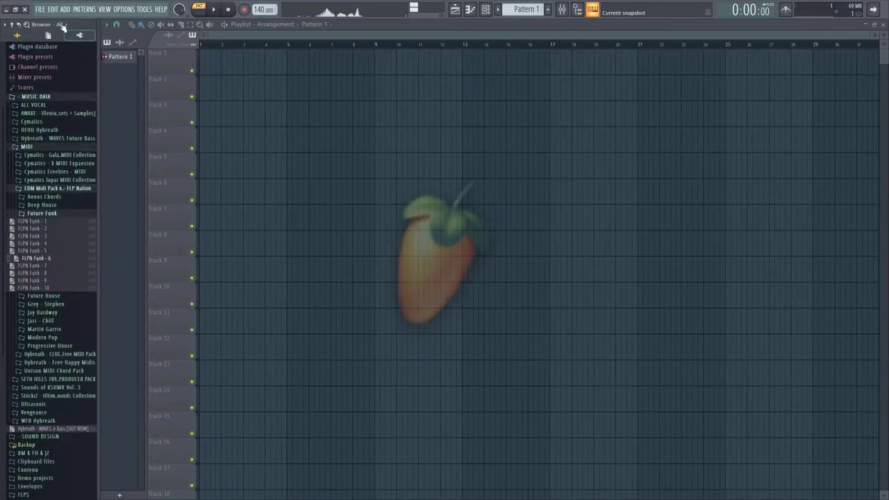
Reopen the saved tutorial.flp project and activate the BASS BANK #2 synth window.
{"action": "left_click", "coordinate": [39, 9]}
{"action": "left_click", "coordinate": [150, 106]}
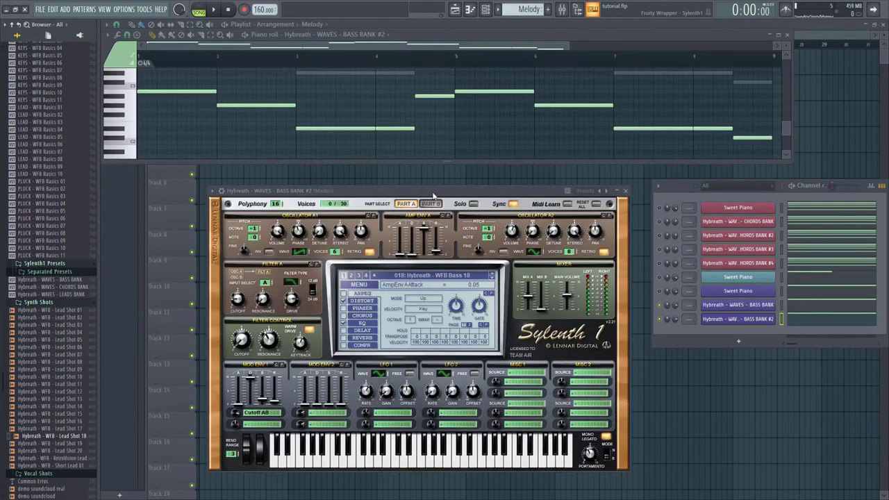
{"action": "left_click", "coordinate": [432, 196]}
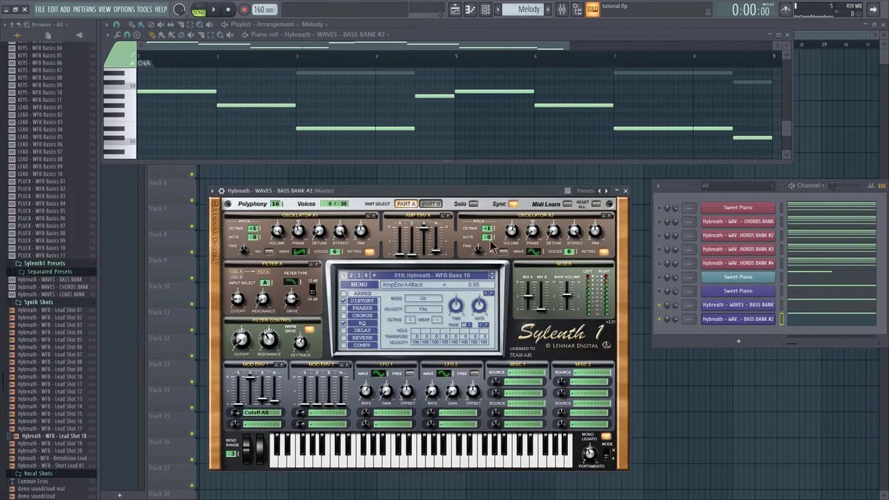
Audition the following bass presets on BASS BANK #2 and choose Hybreath - WFB Bass 21.
{"action": "key", "text": "w"}
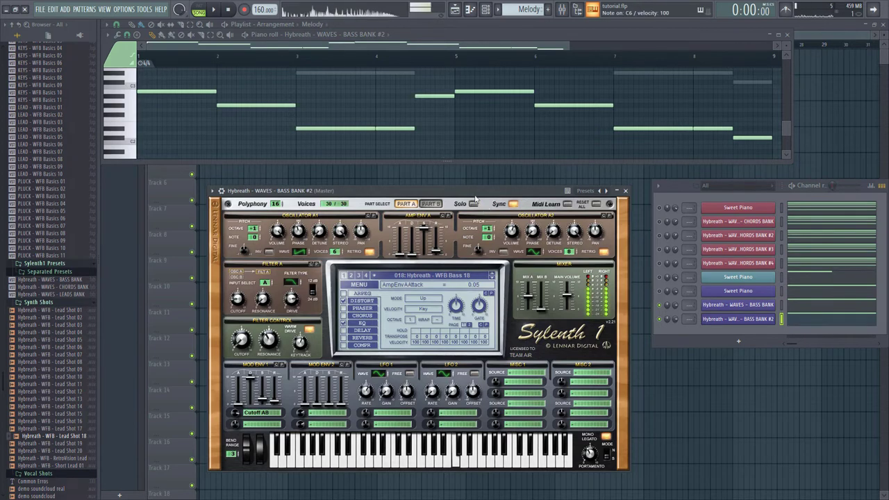
{"action": "left_click", "coordinate": [491, 278]}
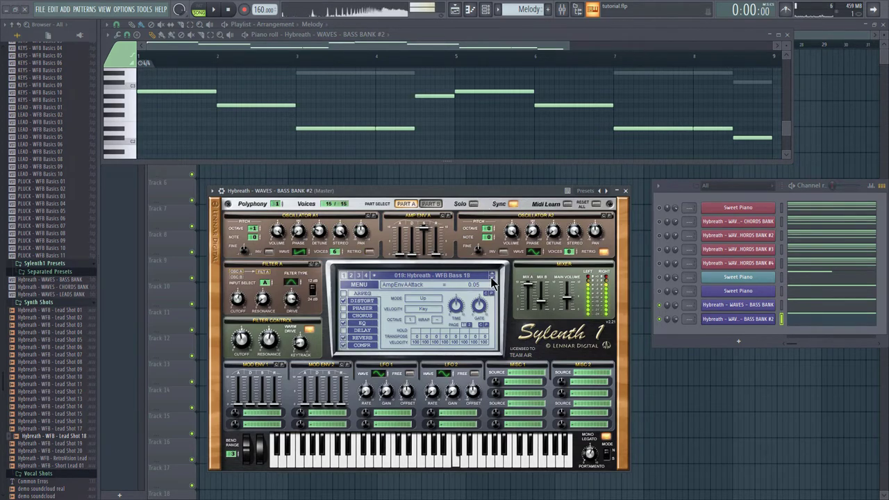
{"action": "left_click", "coordinate": [491, 278]}
{"action": "left_click", "coordinate": [491, 278]}
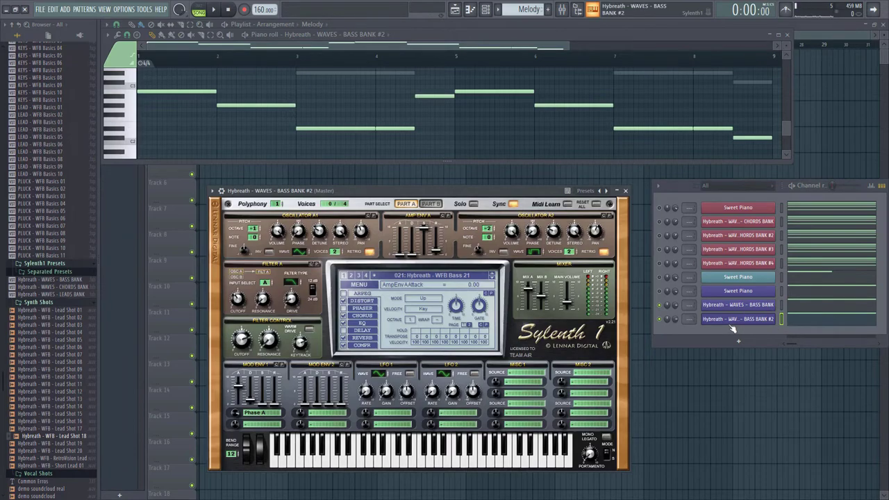
Hide the BASS BANK #2 synth and play the bass line with both bass channels together.
{"action": "left_click", "coordinate": [731, 323]}
{"action": "key", "text": "space"}
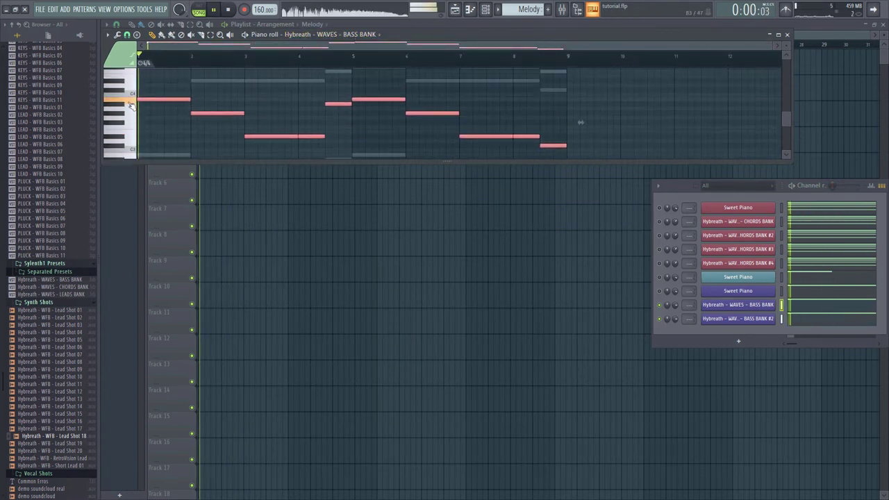
{"action": "key", "text": "space"}
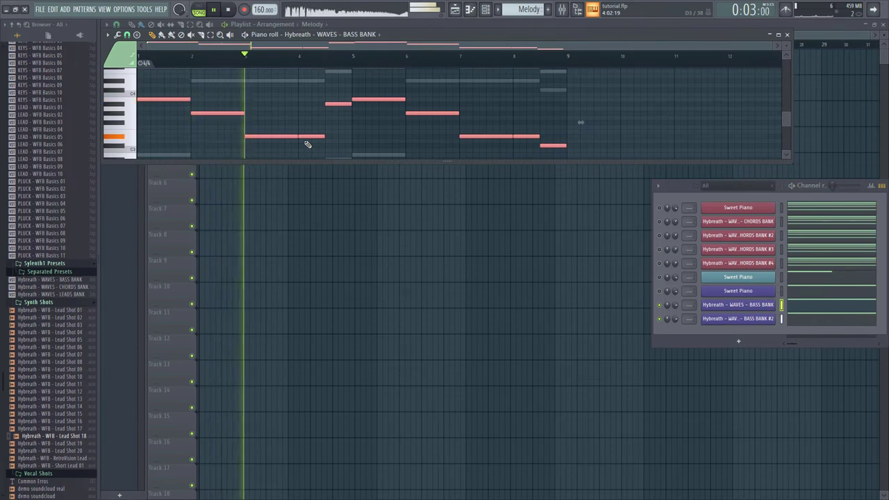
{"action": "key", "text": "space"}
Clone the BASS BANK #2 channel and select the new copy.
{"action": "left_click", "coordinate": [471, 9]}
{"action": "left_click", "coordinate": [470, 10]}
{"action": "right_click", "coordinate": [759, 318]}
{"action": "left_click", "coordinate": [738, 399]}
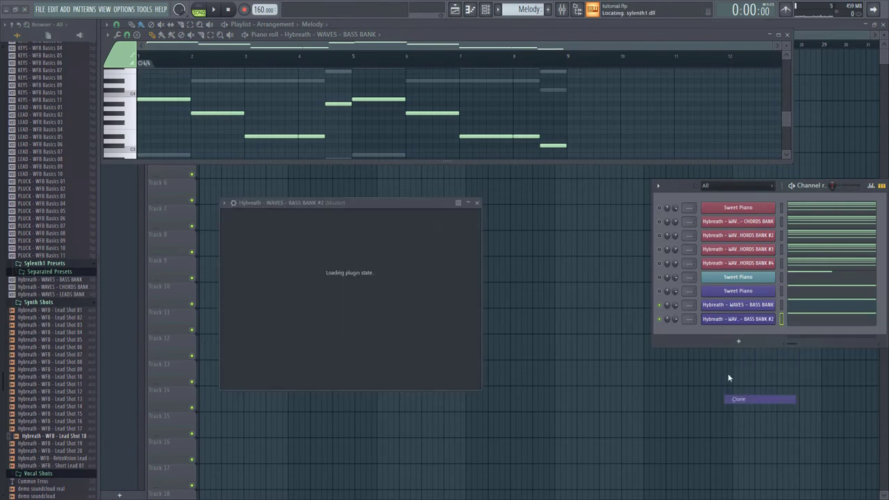
{"action": "left_click", "coordinate": [781, 320]}
{"action": "left_click", "coordinate": [780, 333]}
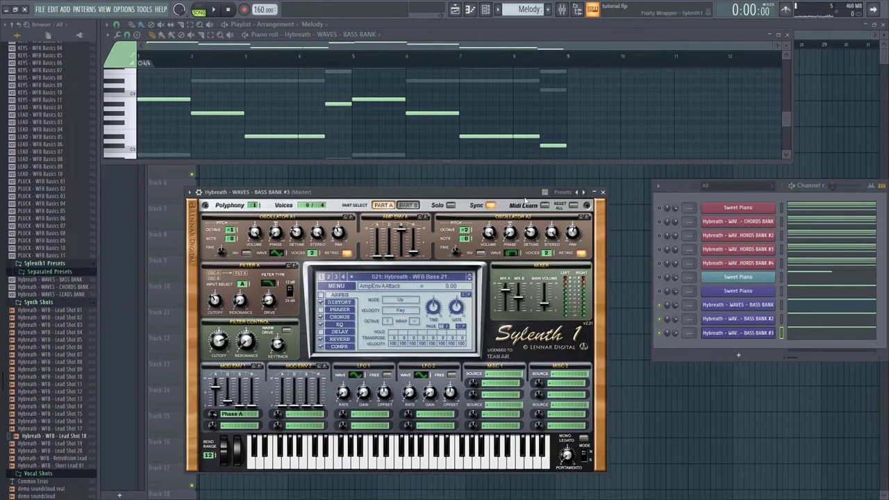
Audition the sub presets on the BASS BANK #3 synth and choose Hybreath - WFB Sub 03.
{"action": "left_click", "coordinate": [437, 277]}
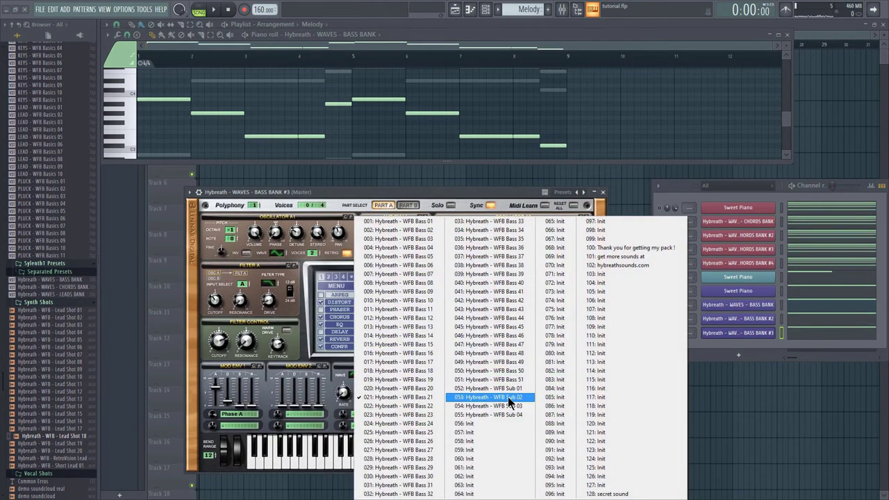
{"action": "left_click", "coordinate": [501, 387]}
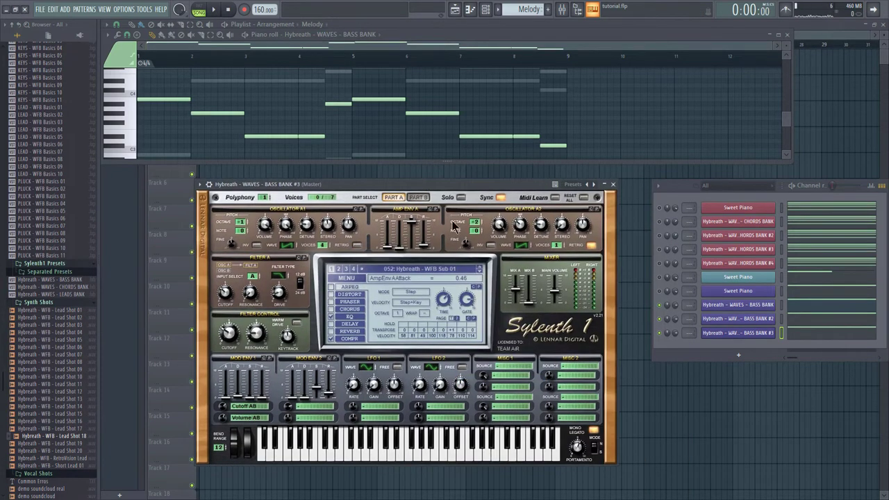
{"action": "key", "text": "j"}
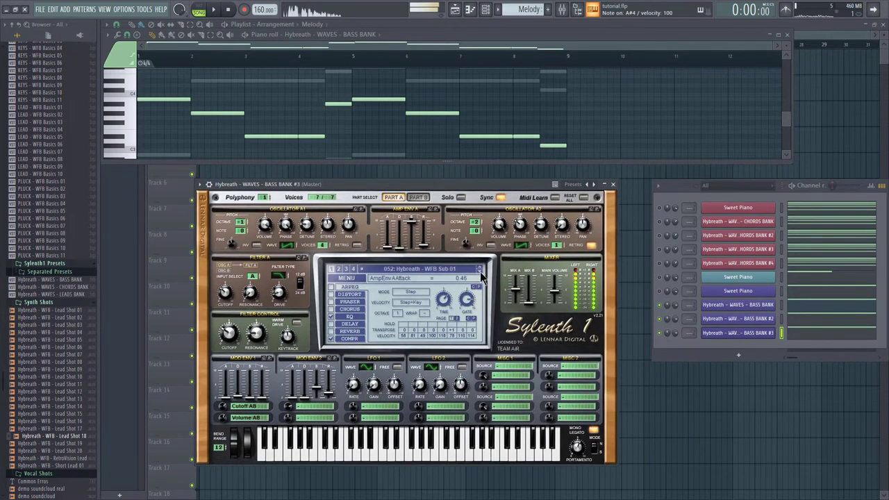
{"action": "left_click", "coordinate": [480, 271]}
{"action": "left_click", "coordinate": [480, 271]}
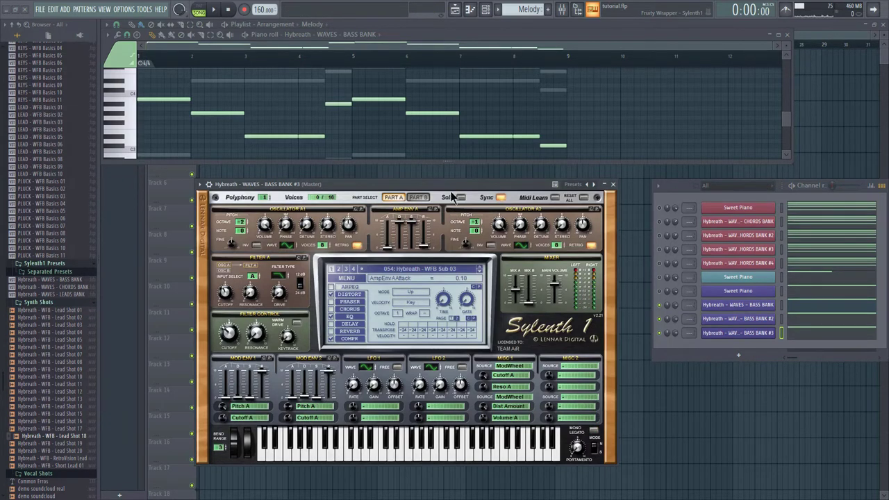
{"action": "left_click_drag", "start_coordinate": [446, 188], "coordinate": [453, 186]}
{"action": "key", "text": "h"}
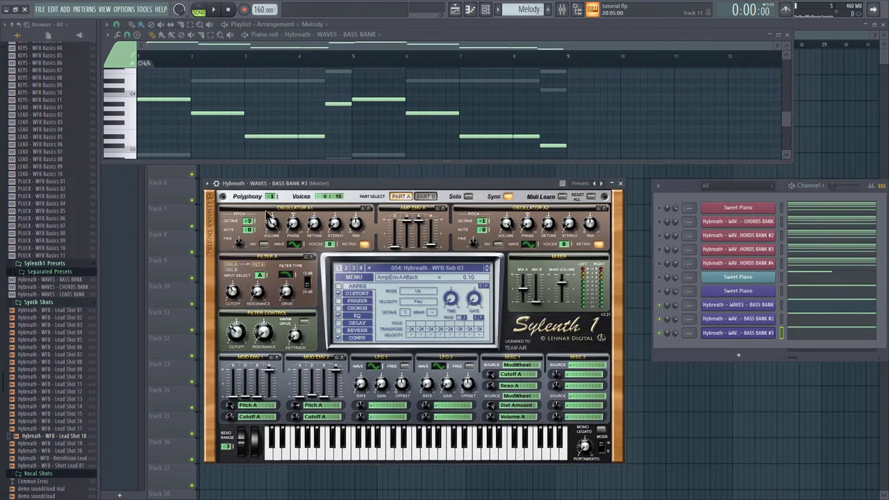
{"action": "left_click_drag", "start_coordinate": [305, 184], "coordinate": [316, 187]}
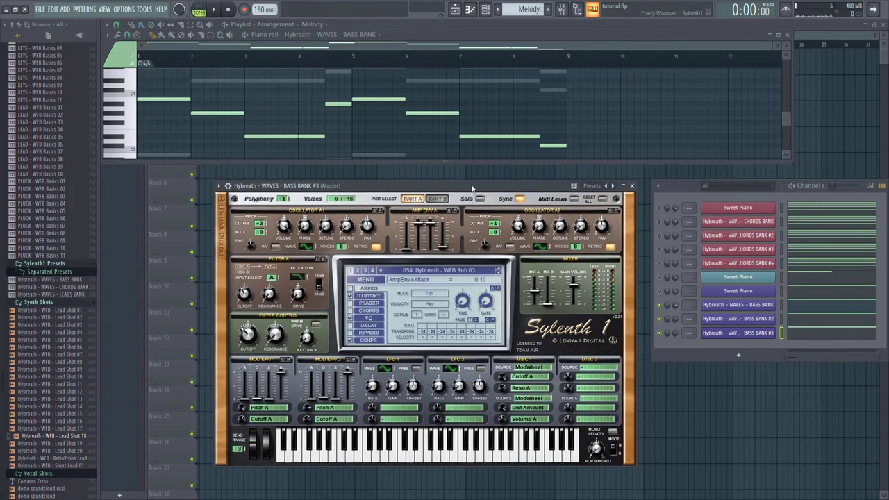
Open the BASS BANK #3 notes in the piano roll and audition the sub sound on lower and higher keys.
{"action": "left_click", "coordinate": [804, 334]}
{"action": "scroll", "coordinate": [360, 117], "scroll_direction": "up", "scroll_amount": 3}
{"action": "left_click", "coordinate": [121, 125]}
{"action": "left_click", "coordinate": [122, 141]}
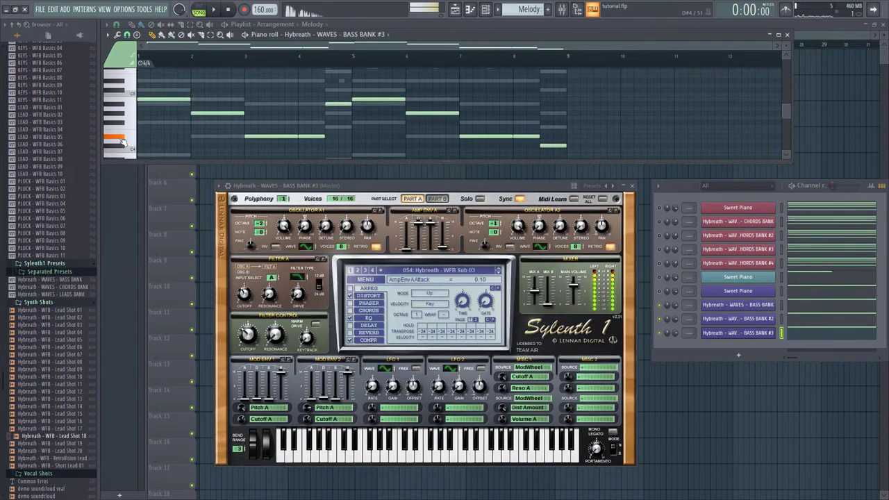
{"action": "scroll", "coordinate": [124, 132], "scroll_direction": "up", "scroll_amount": 3}
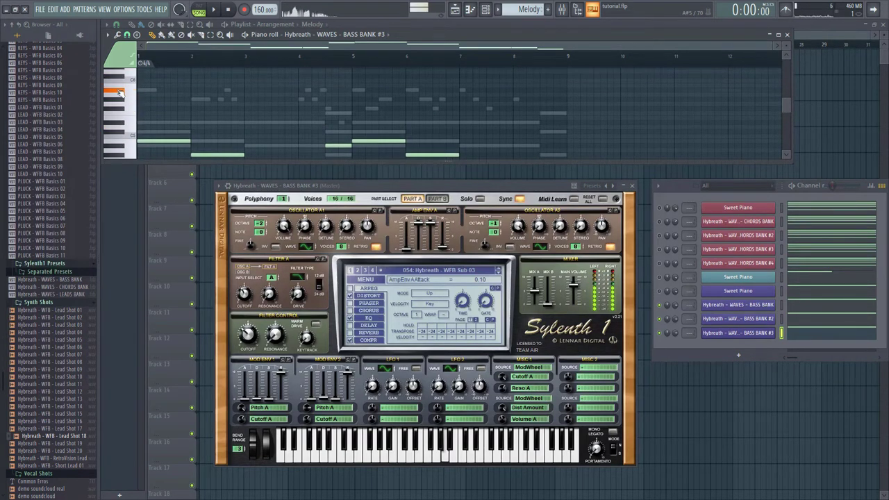
{"action": "scroll", "coordinate": [458, 133], "scroll_direction": "down", "scroll_amount": 4}
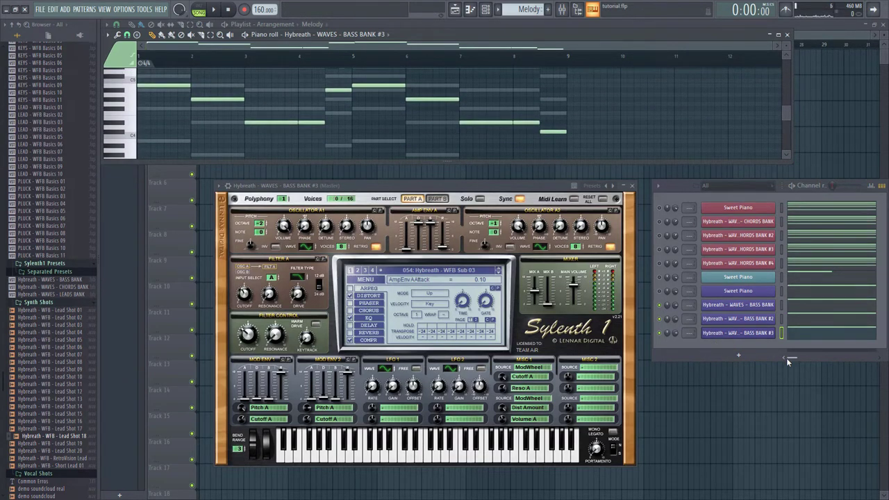
Insert a new Sylenth1 channel beside the melody's Sweet Piano channel.
{"action": "right_click", "coordinate": [725, 274]}
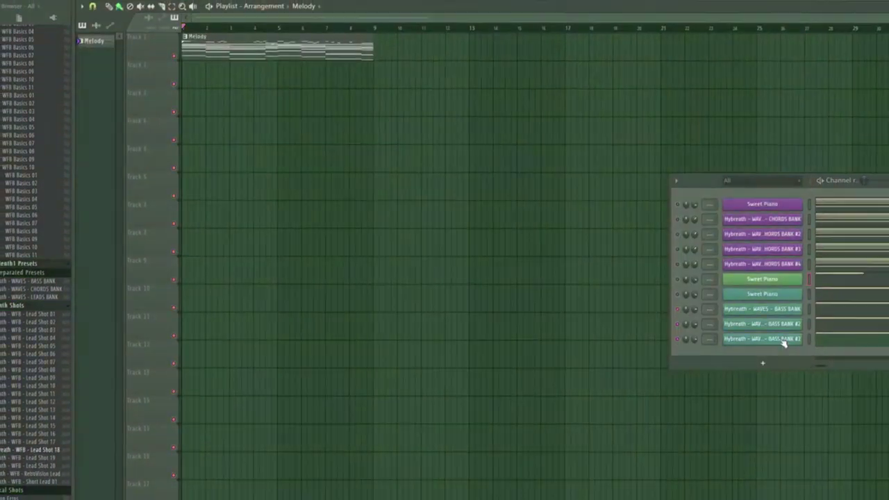
{"action": "right_click", "coordinate": [725, 281]}
{"action": "left_click", "coordinate": [753, 295]}
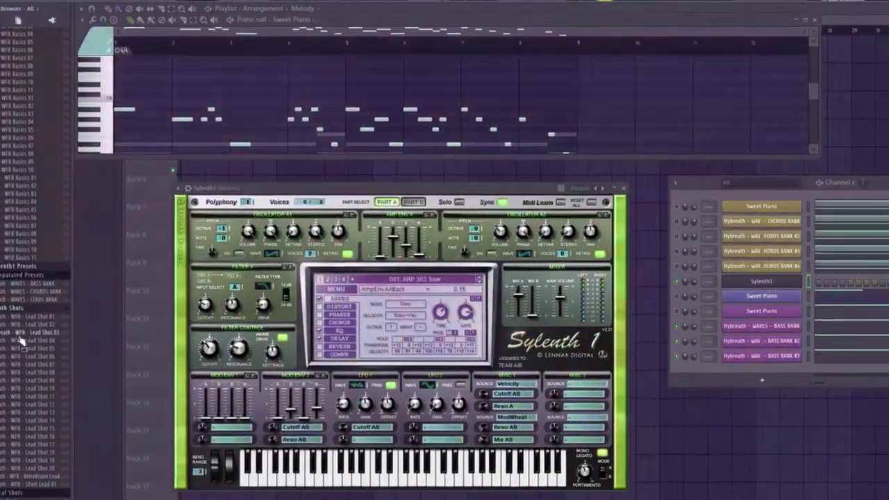
{"action": "scroll", "coordinate": [20, 337], "scroll_direction": "up", "scroll_amount": 4}
{"action": "left_click_drag", "start_coordinate": [48, 393], "coordinate": [650, 281]}
Copy the Sweet Piano melody notes into the Sylenth1 channel and move that channel below the piano.
{"action": "right_click", "coordinate": [750, 277]}
{"action": "left_click", "coordinate": [764, 316]}
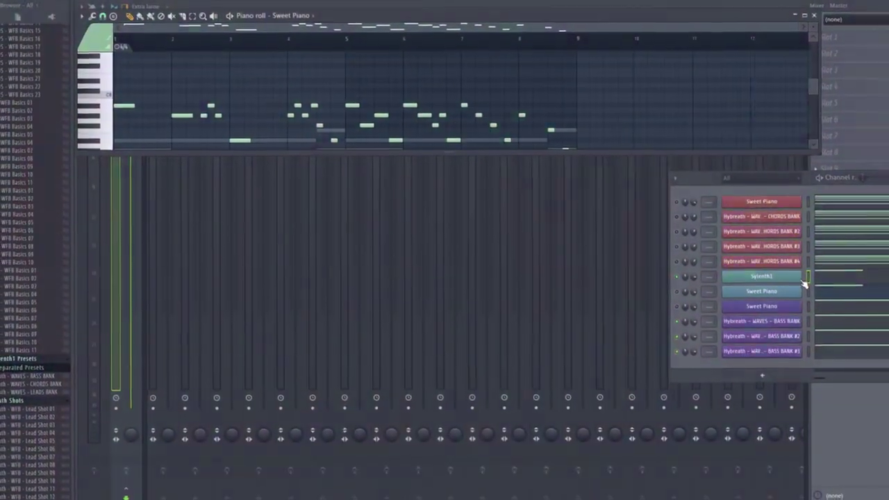
{"action": "key", "text": "alt+Down"}
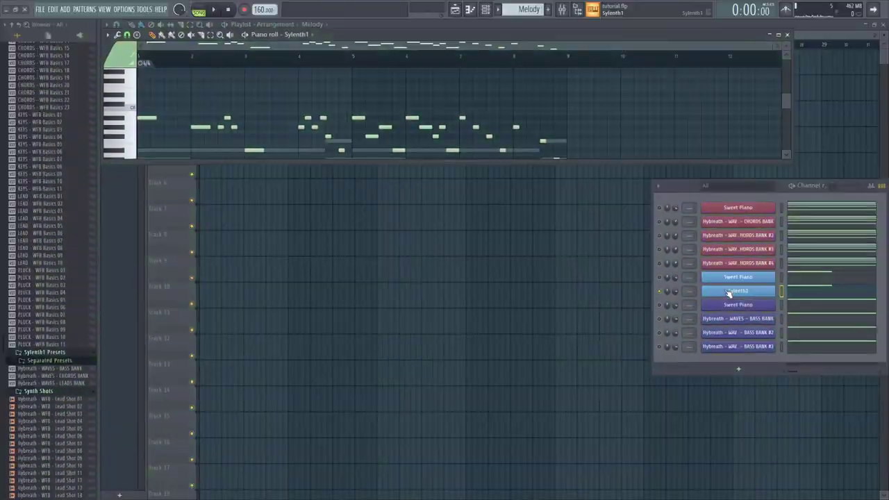
Load Hybreath - WAVES - LEADS BANK into the new Sylenth1 and audition its presets up to Hybreath - WFB Lead 41.
{"action": "left_click", "coordinate": [752, 293]}
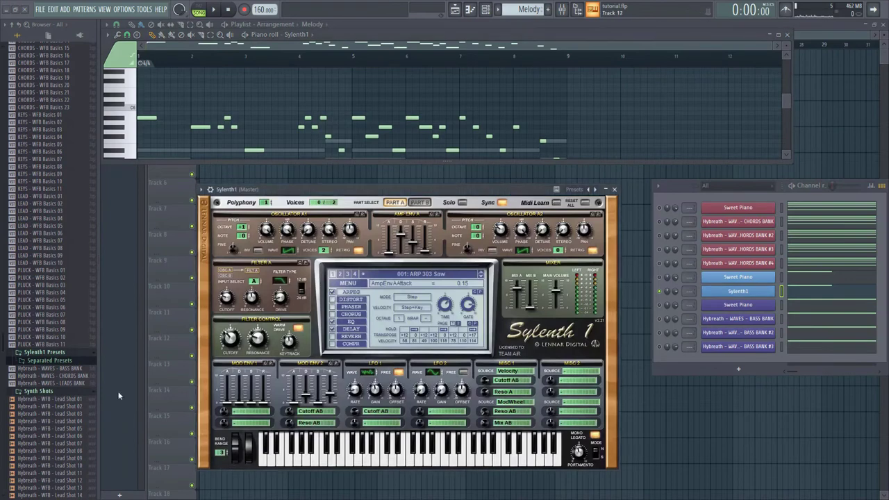
{"action": "left_click_drag", "start_coordinate": [78, 387], "coordinate": [326, 326]}
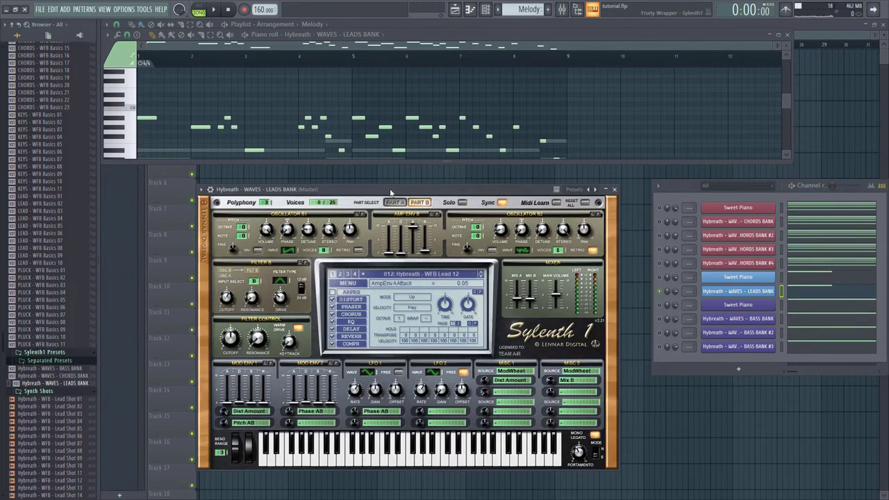
{"action": "left_click", "coordinate": [482, 276]}
{"action": "left_click", "coordinate": [481, 277]}
{"action": "left_click", "coordinate": [481, 277]}
{"action": "left_click", "coordinate": [481, 276]}
{"action": "left_click", "coordinate": [482, 276]}
{"action": "left_click", "coordinate": [481, 276]}
{"action": "left_click", "coordinate": [481, 277]}
{"action": "scroll", "coordinate": [482, 281], "scroll_direction": "down", "scroll_amount": 10}
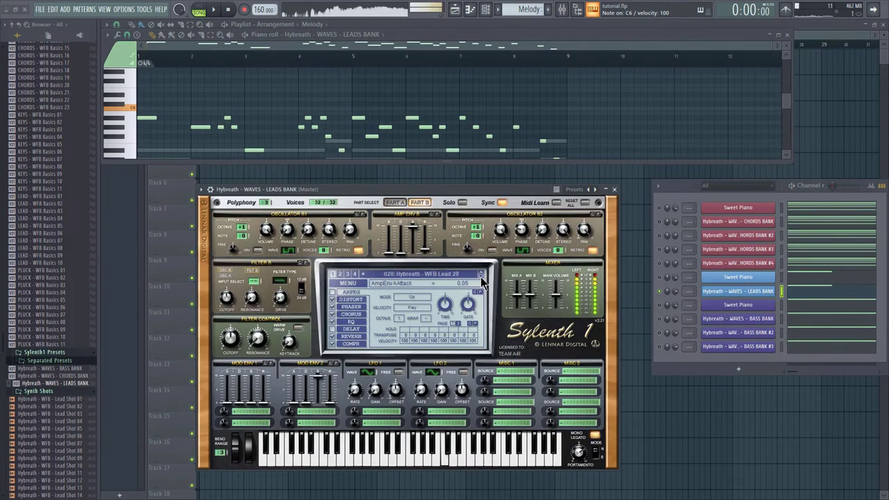
{"action": "scroll", "coordinate": [482, 281], "scroll_direction": "down", "scroll_amount": 10}
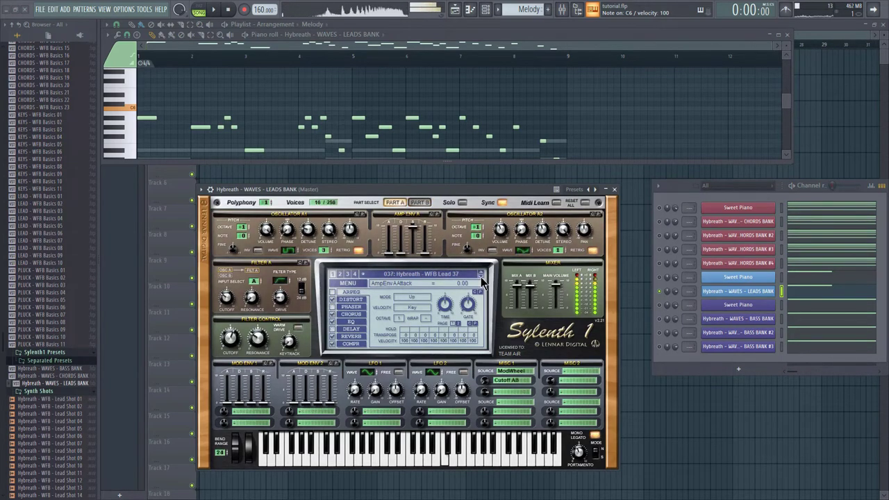
{"action": "scroll", "coordinate": [483, 280], "scroll_direction": "down", "scroll_amount": 2}
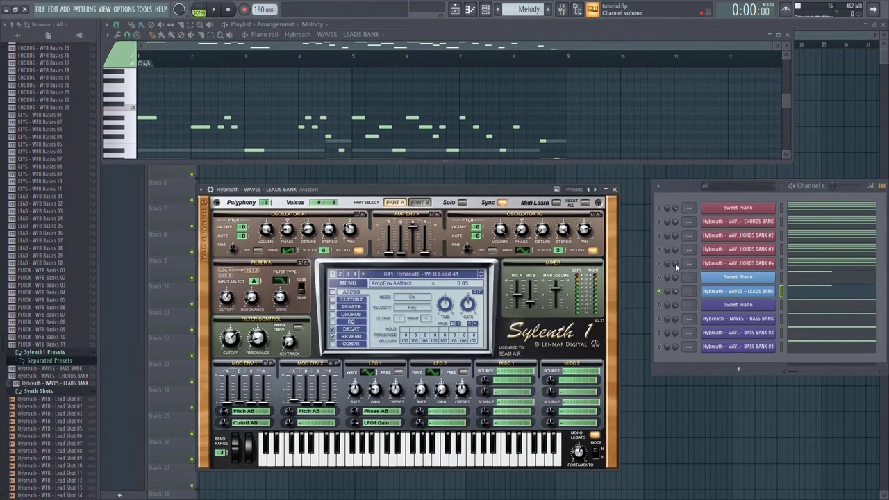
Play the melody with Lead 41 and set the first Mod Env 2 destination to None.
{"action": "key", "text": "space"}
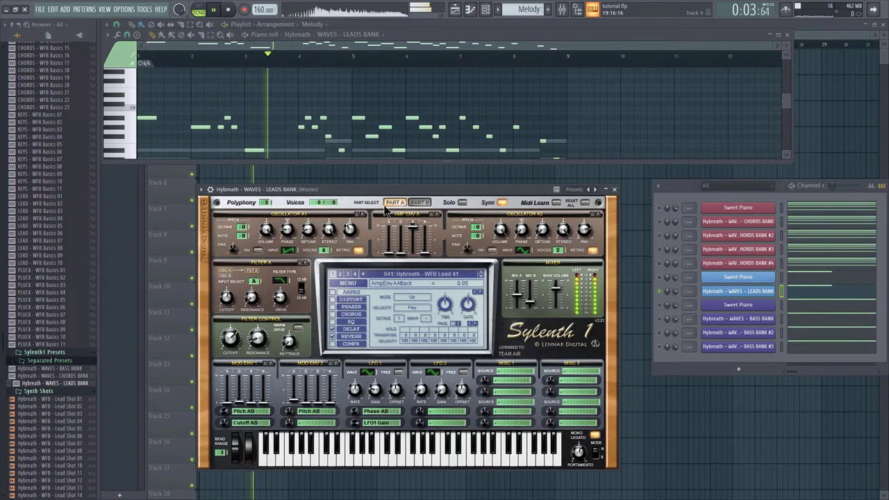
{"action": "key", "text": "space"}
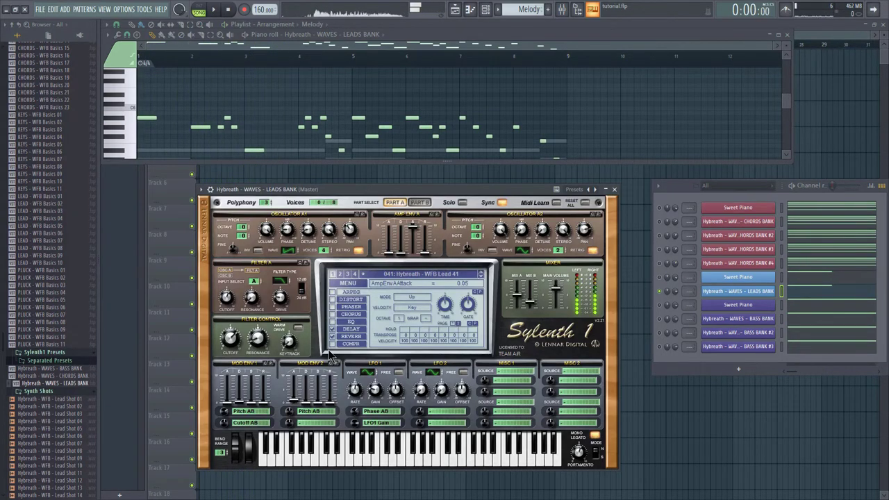
{"action": "left_click", "coordinate": [294, 412]}
{"action": "left_click", "coordinate": [306, 292]}
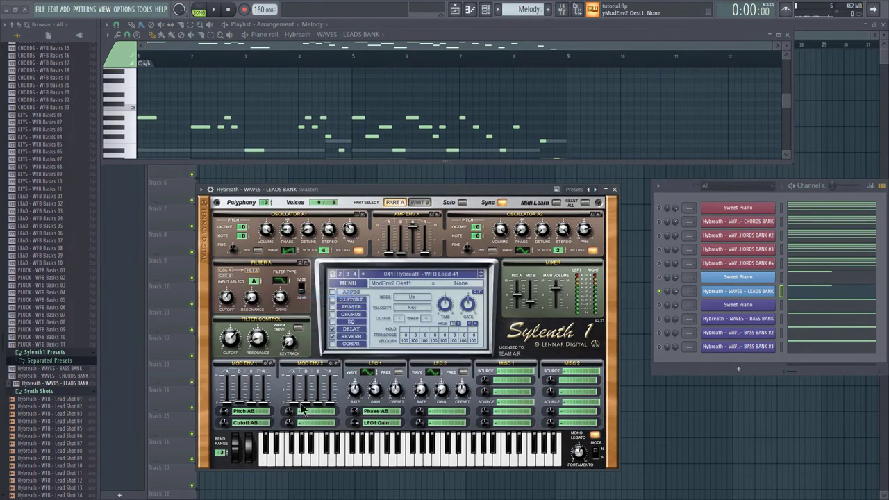
{"action": "key", "text": "space"}
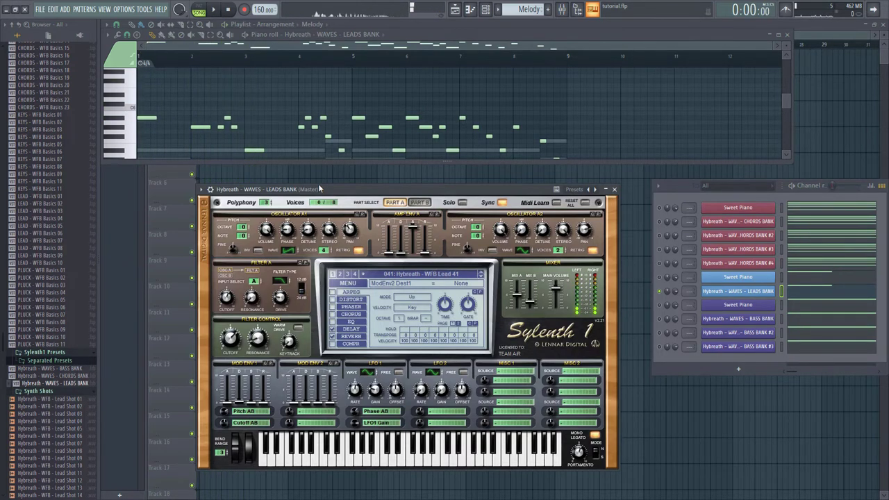
Clone the LEADS BANK channel, audition presets on the copy and choose Hybreath - WFB Lead 46.
{"action": "right_click", "coordinate": [725, 290]}
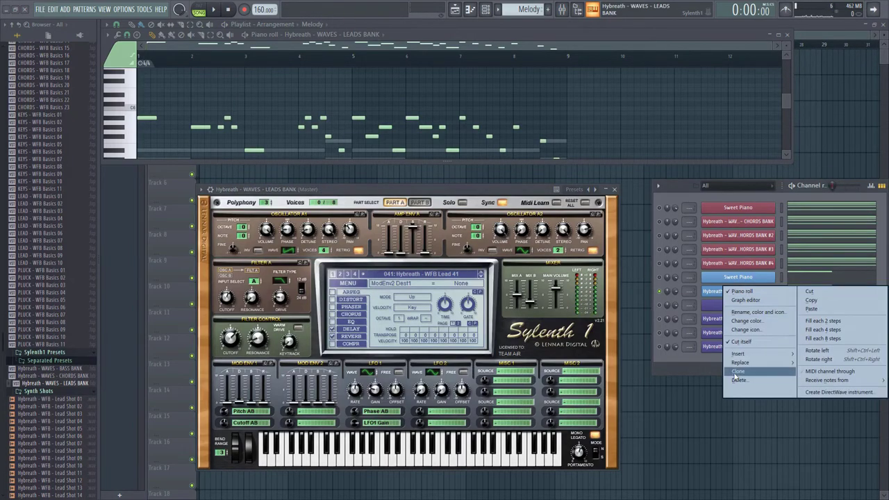
{"action": "left_click", "coordinate": [746, 371]}
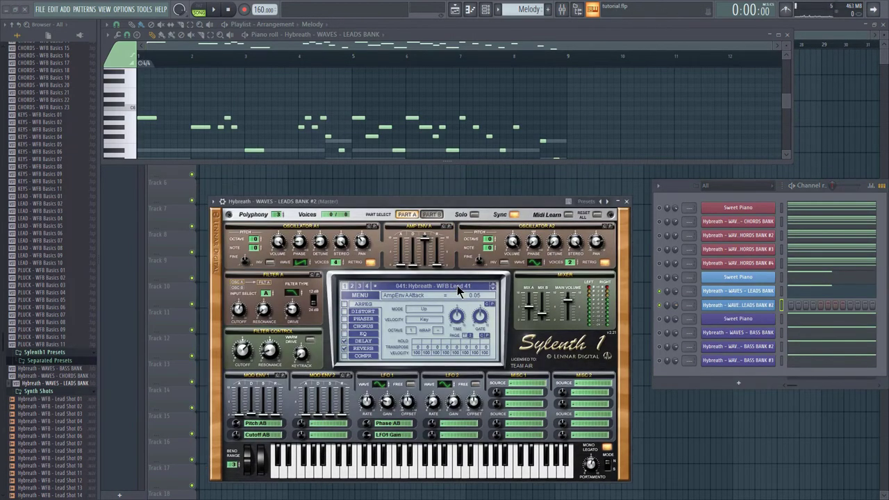
{"action": "left_click", "coordinate": [493, 285]}
{"action": "left_click", "coordinate": [493, 285]}
{"action": "left_click", "coordinate": [493, 285]}
{"action": "left_click", "coordinate": [493, 285]}
{"action": "left_click", "coordinate": [493, 285]}
{"action": "left_click", "coordinate": [493, 284]}
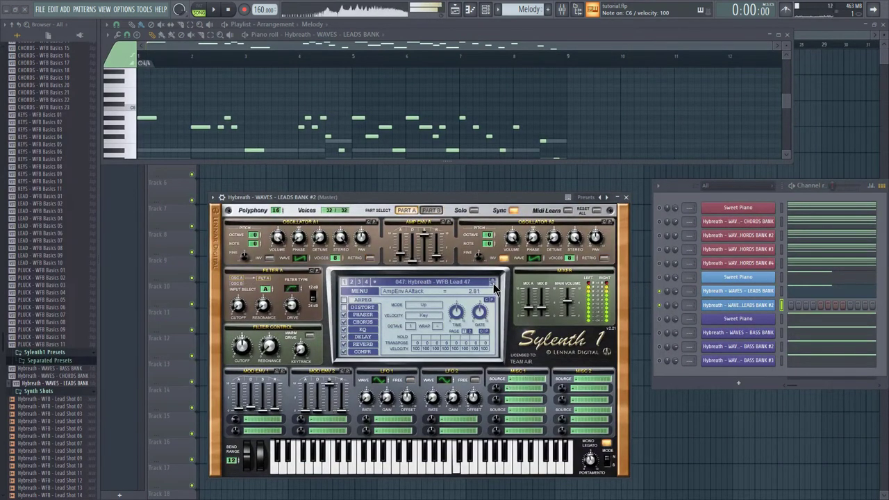
{"action": "left_click", "coordinate": [492, 280]}
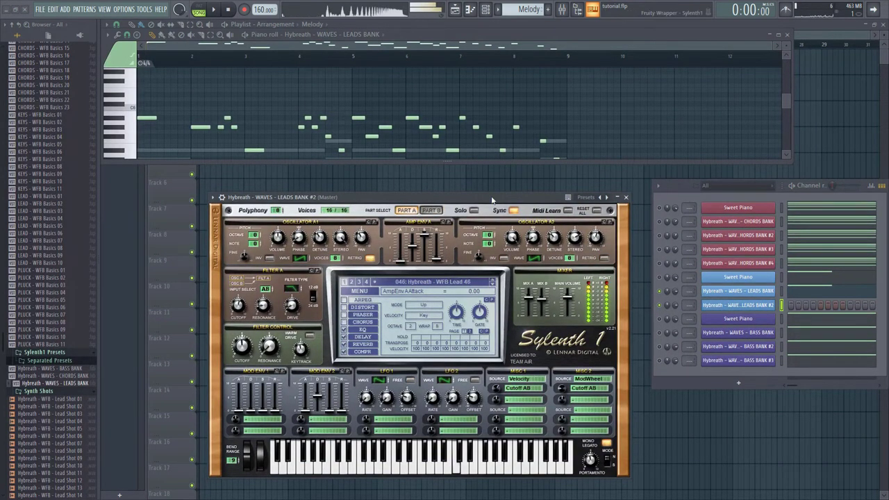
Copy the melody notes from LEADS BANK to LEADS BANK #2 and play both leads together.
{"action": "left_click", "coordinate": [781, 291]}
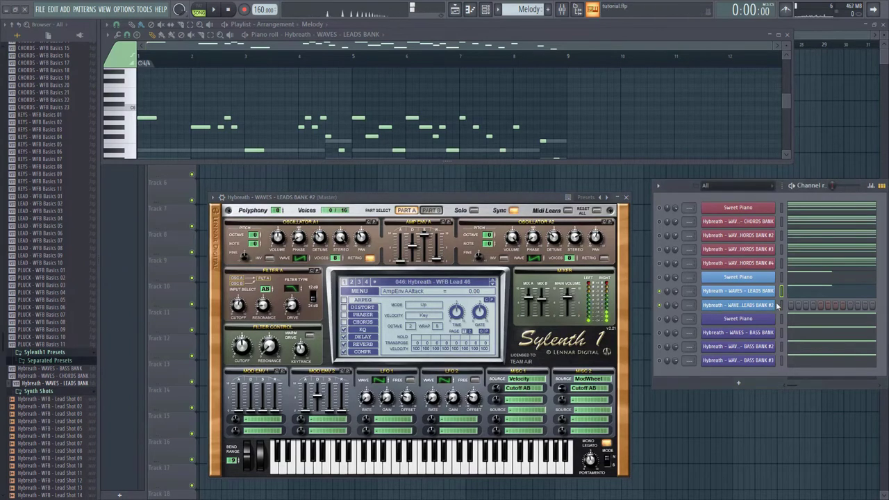
{"action": "scroll", "coordinate": [780, 305], "scroll_direction": "down", "scroll_amount": 1}
{"action": "key", "text": "space"}
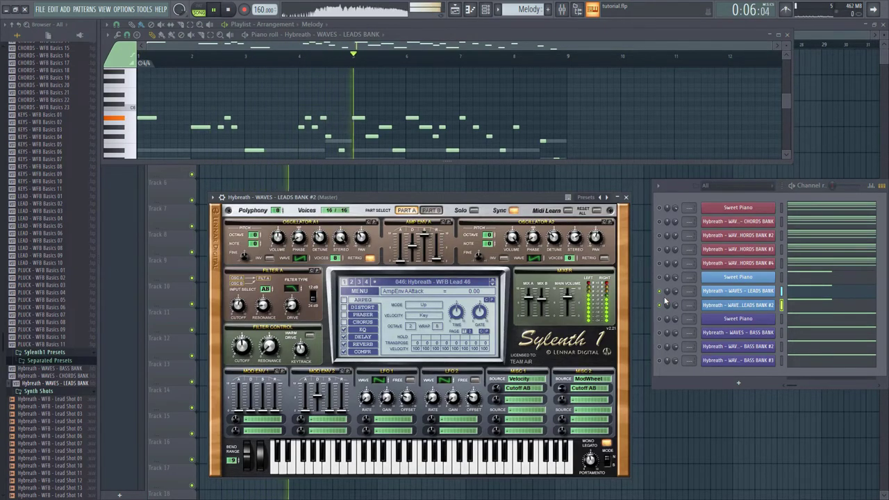
{"action": "key", "text": "space"}
Insert a Serum_x64 channel next to LEADS BANK #2 and move its window higher up.
{"action": "right_click", "coordinate": [751, 308]}
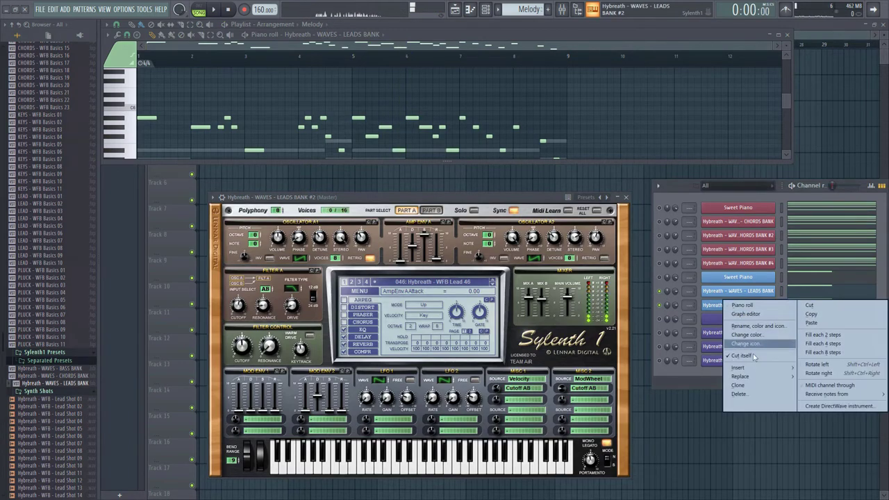
{"action": "mouse_move", "coordinate": [739, 367]}
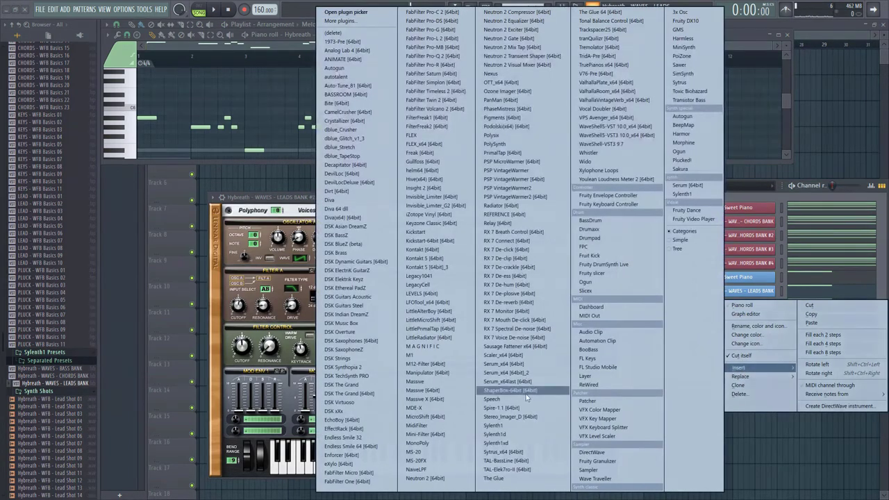
{"action": "left_click", "coordinate": [492, 363]}
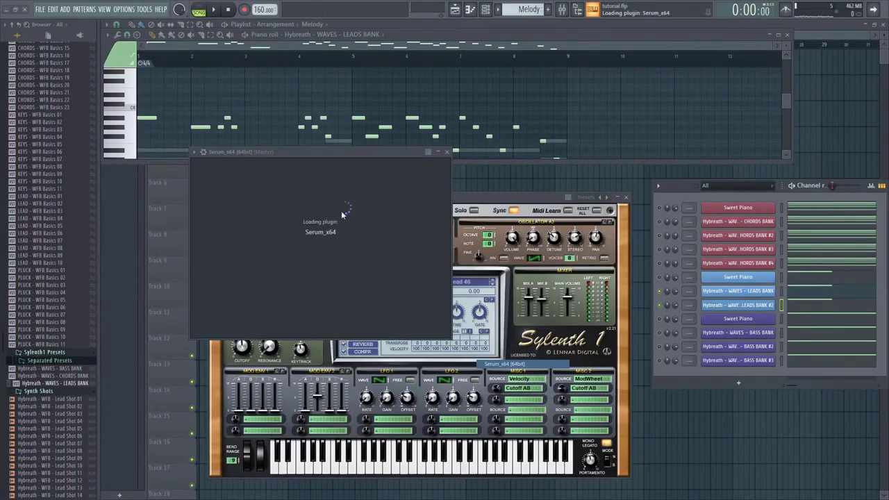
{"action": "left_click_drag", "start_coordinate": [413, 156], "coordinate": [418, 117]}
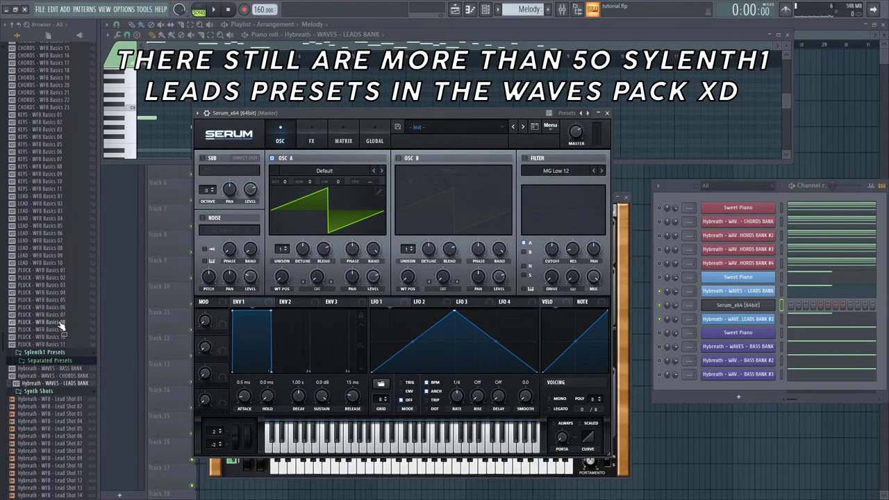
Find the KEYS - WFB Basics 10 preset in the browser and load it into Serum.
{"action": "scroll", "coordinate": [69, 318], "scroll_direction": "up", "scroll_amount": 3}
{"action": "scroll", "coordinate": [61, 269], "scroll_direction": "down", "scroll_amount": 1}
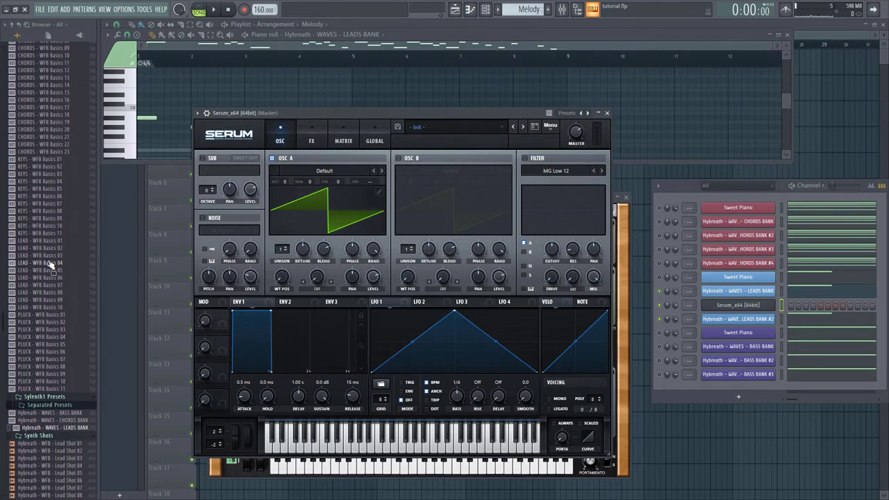
{"action": "scroll", "coordinate": [61, 295], "scroll_direction": "up", "scroll_amount": 3}
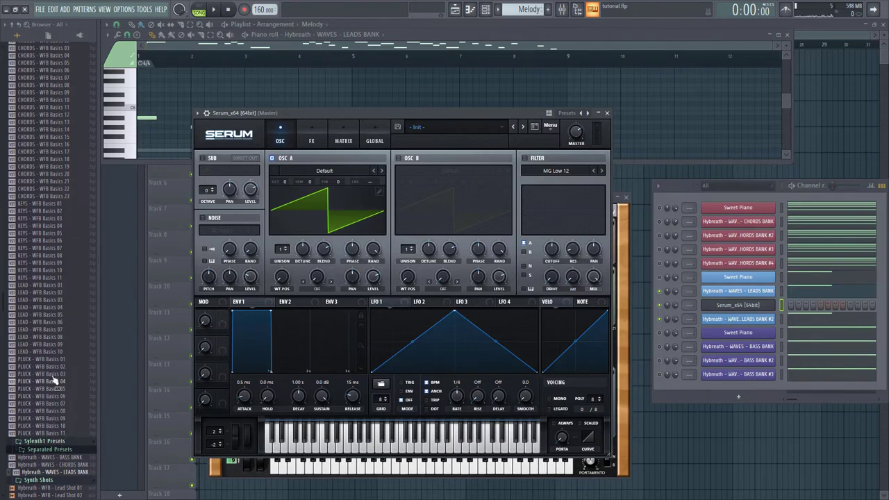
{"action": "left_click", "coordinate": [43, 271]}
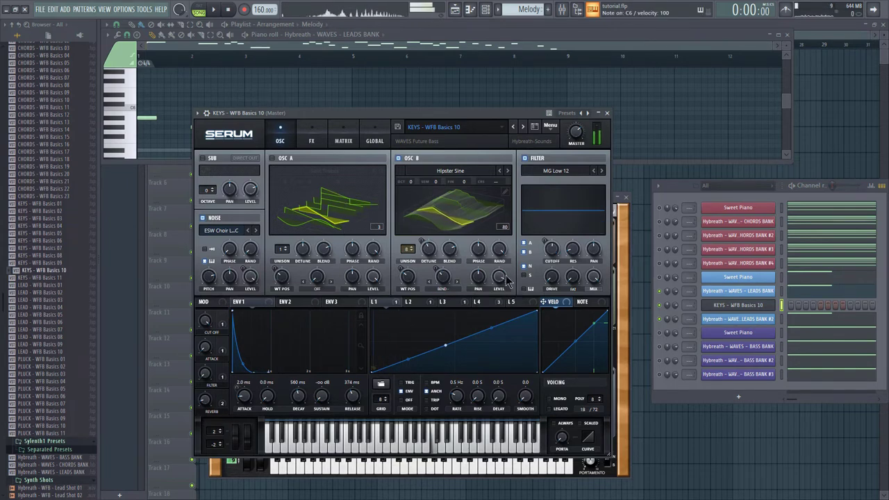
Raise oscillator B of KEYS - WFB Basics 10 by one octave, enable oscillator A, and close the synth window.
{"action": "left_click_drag", "start_coordinate": [413, 185], "coordinate": [412, 178]}
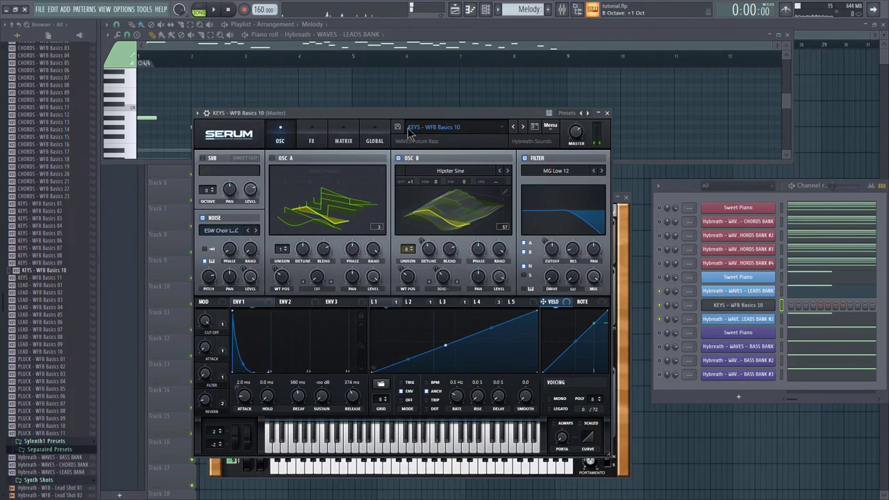
{"action": "left_click", "coordinate": [273, 159]}
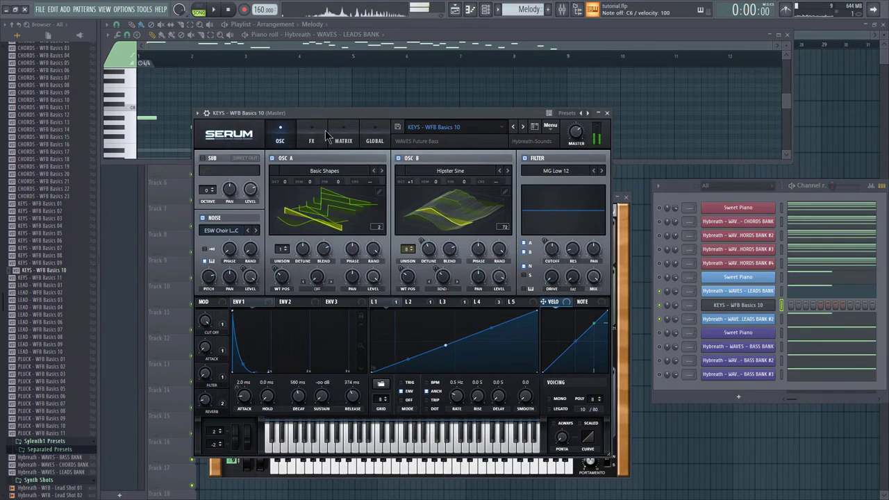
{"action": "left_click", "coordinate": [607, 113]}
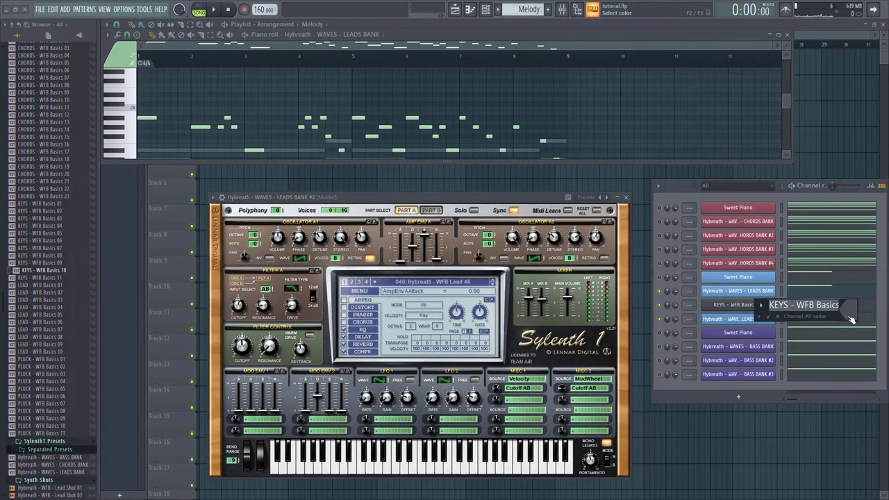
Color the KEYS - WFB Basics 10 channel light blue like the leads and copy the melody notes into it.
{"action": "left_click", "coordinate": [848, 314]}
{"action": "left_click", "coordinate": [750, 349]}
{"action": "left_click", "coordinate": [768, 317]}
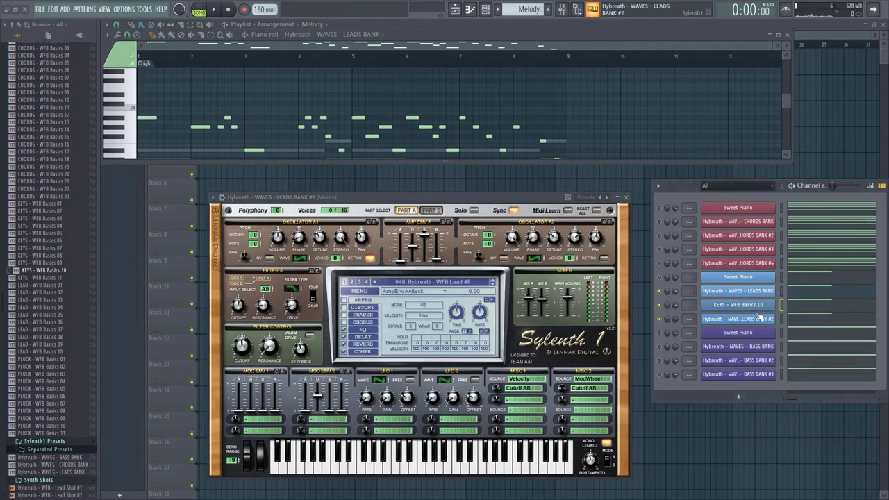
Clone the KEYS - WFB Basics 10 channel and reposition the copy's synth window.
{"action": "left_click", "coordinate": [749, 319]}
{"action": "right_click", "coordinate": [748, 320]}
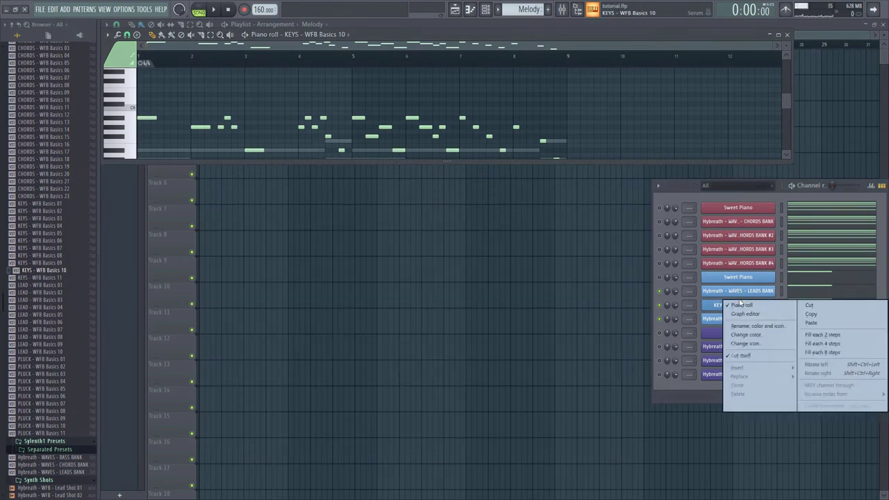
{"action": "left_click", "coordinate": [812, 361]}
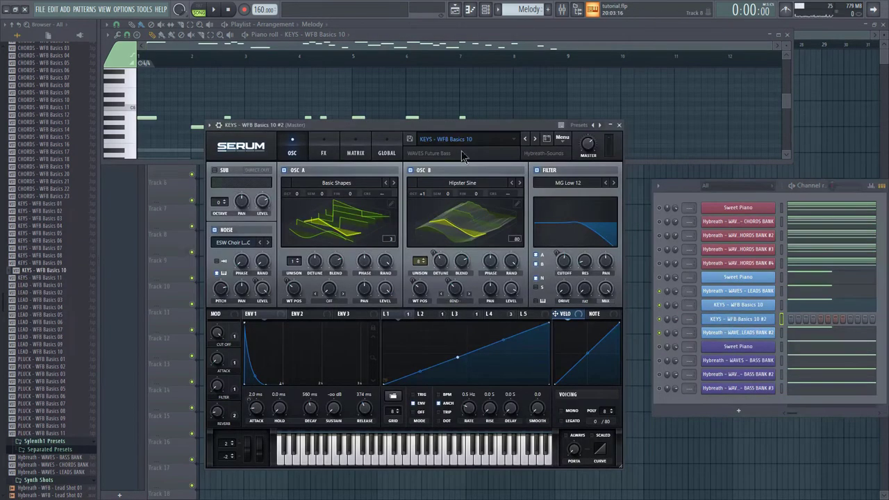
{"action": "left_click_drag", "start_coordinate": [447, 124], "coordinate": [451, 125]}
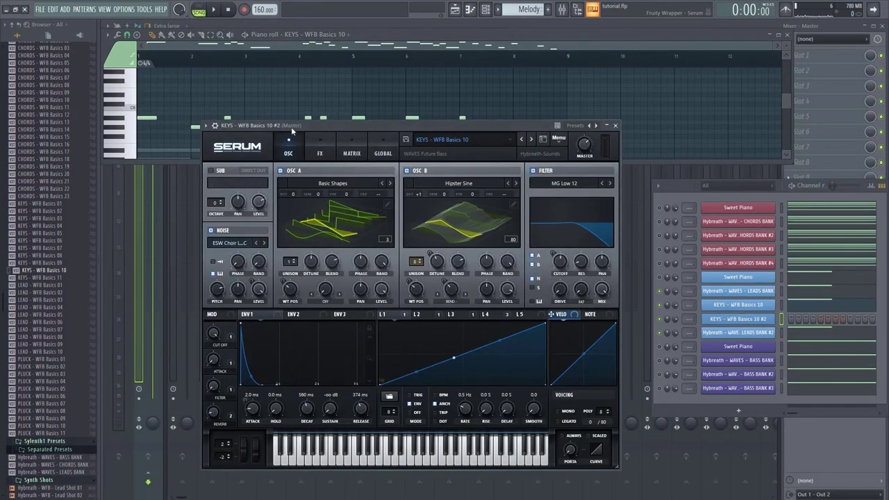
{"action": "left_click_drag", "start_coordinate": [292, 128], "coordinate": [277, 126]}
{"action": "key", "text": "m"}
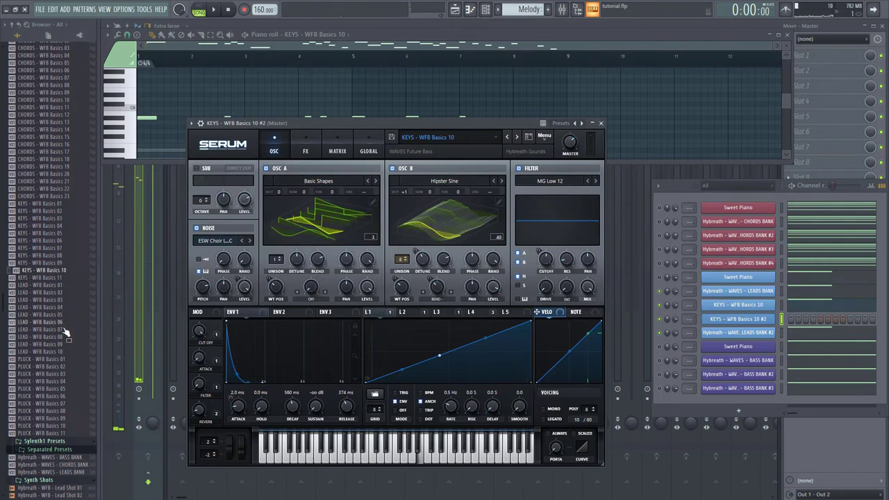
Audition LEAD - WFB Basics 04 on the cloned Serum channel and settle on LEAD - WFB Basics 06.
{"action": "scroll", "coordinate": [59, 326], "scroll_direction": "up", "scroll_amount": 3}
{"action": "left_click_drag", "start_coordinate": [45, 351], "coordinate": [226, 198]}
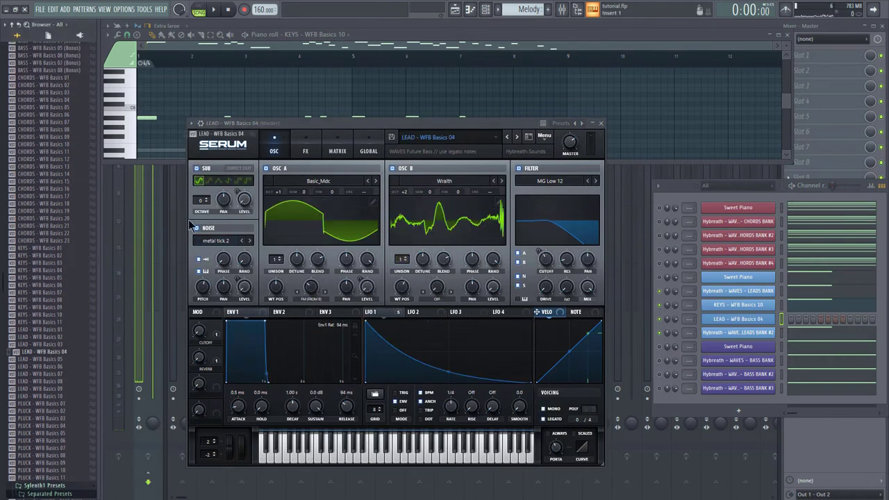
{"action": "key", "text": "space"}
{"action": "key", "text": "space"}
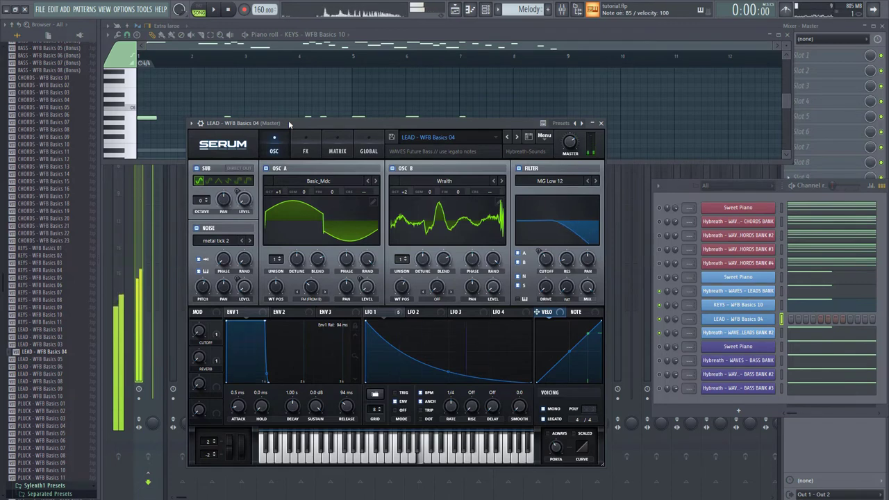
{"action": "key", "text": "j"}
{"action": "left_click", "coordinate": [54, 367]}
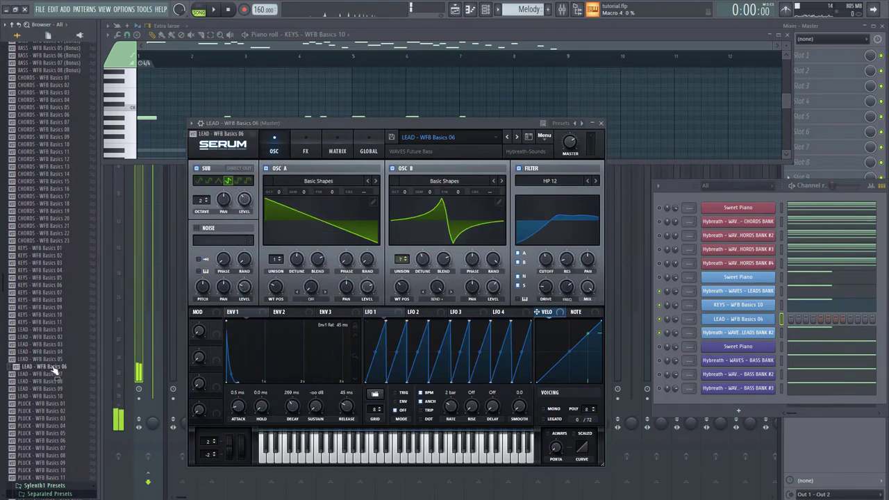
{"action": "key", "text": "j"}
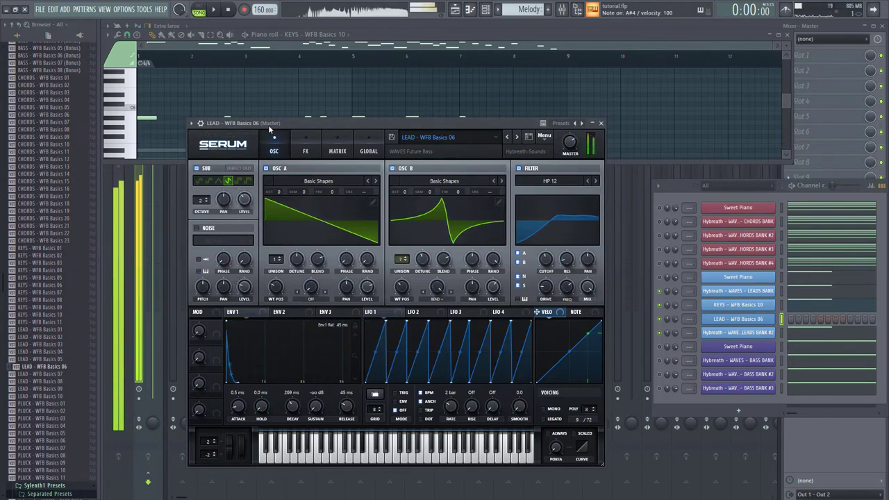
Copy the melody into LEAD - WFB Basics 06, place LEADS BANK #2 above KEYS - WFB Basics 10, and play the layers.
{"action": "left_click", "coordinate": [780, 317]}
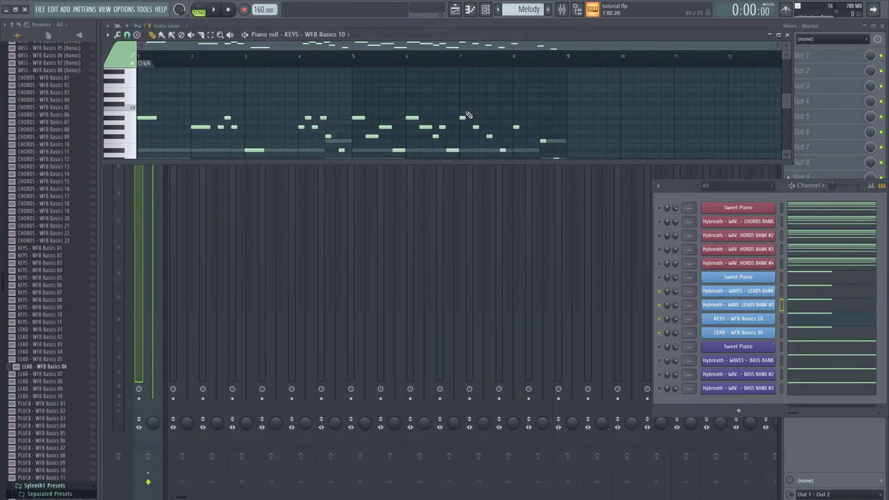
{"action": "key", "text": "space"}
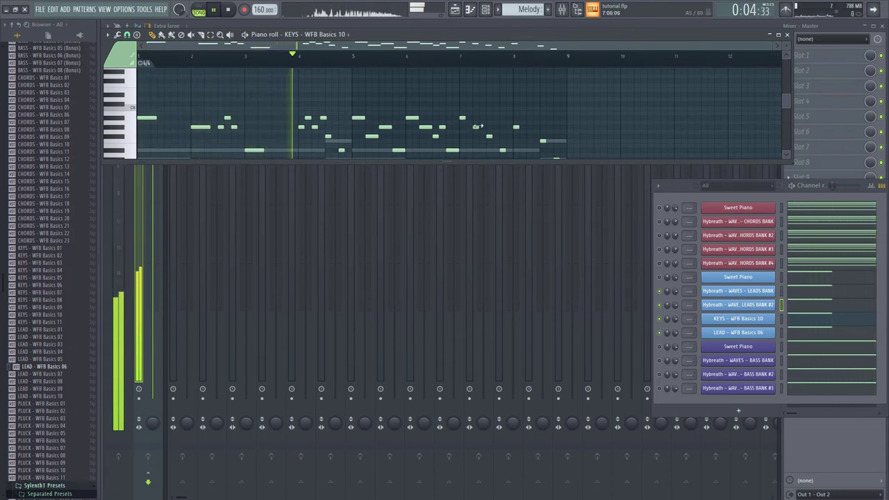
{"action": "key", "text": "space"}
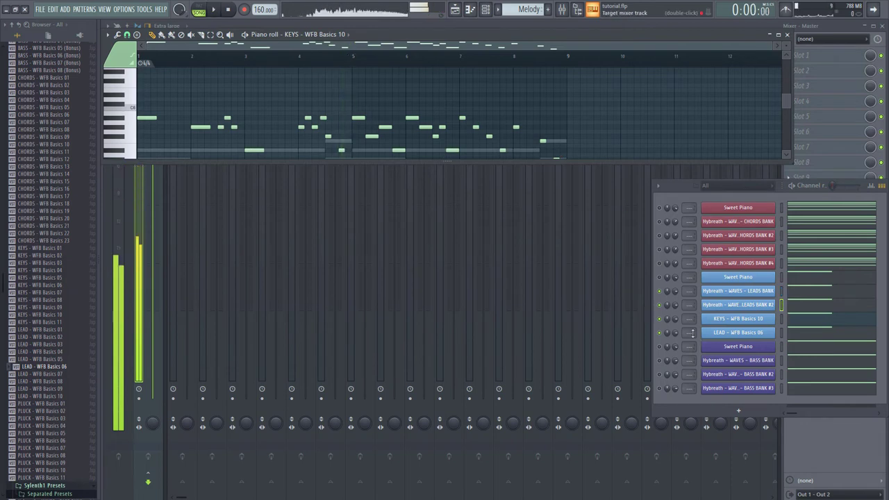
Clone LEAD - WFB Basics 06, audition PLUCK presets 02 and 05 on the copy and choose PLUCK - WFB Basics 06.
{"action": "right_click", "coordinate": [739, 331]}
{"action": "mouse_move", "coordinate": [743, 406]}
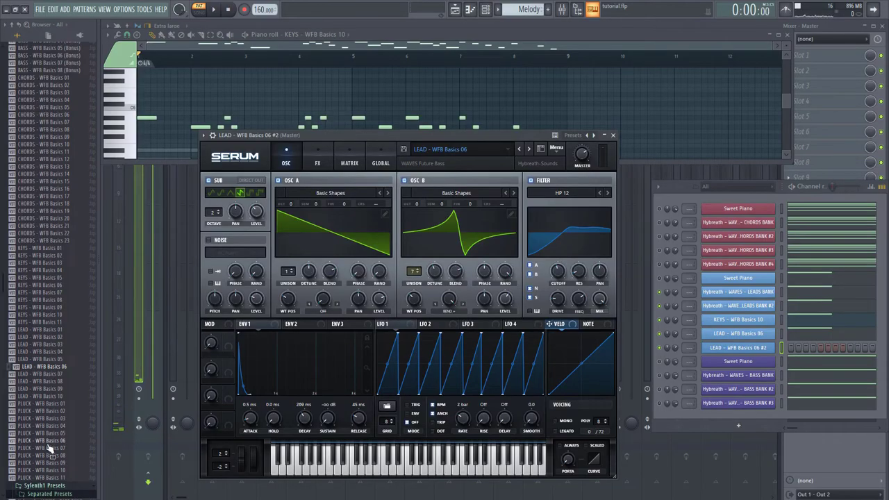
{"action": "left_click", "coordinate": [45, 396]}
{"action": "left_click", "coordinate": [58, 412]}
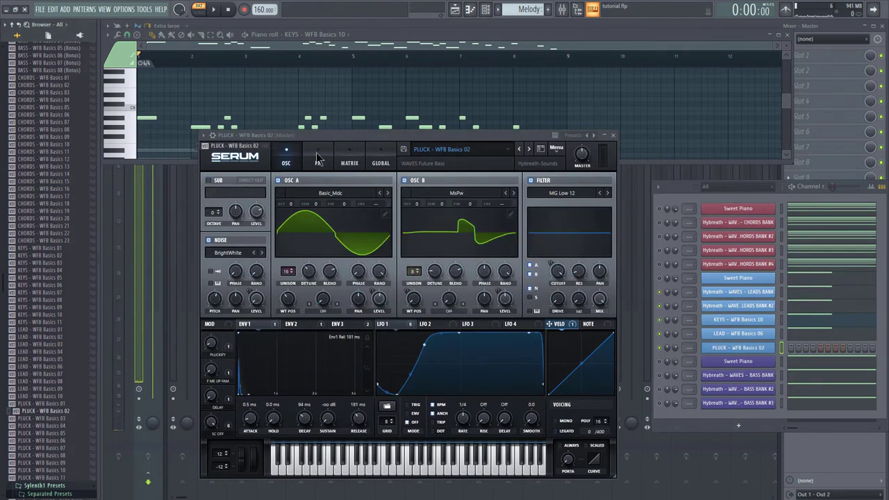
{"action": "key", "text": "j"}
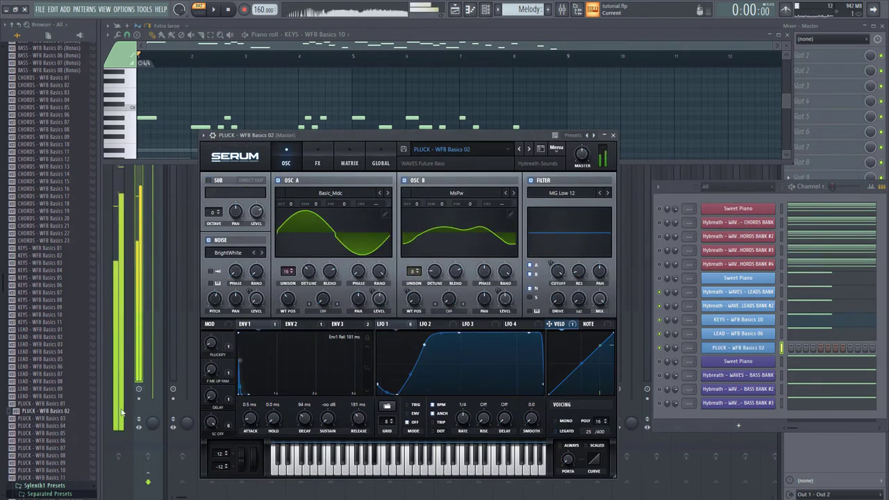
{"action": "left_click", "coordinate": [74, 433]}
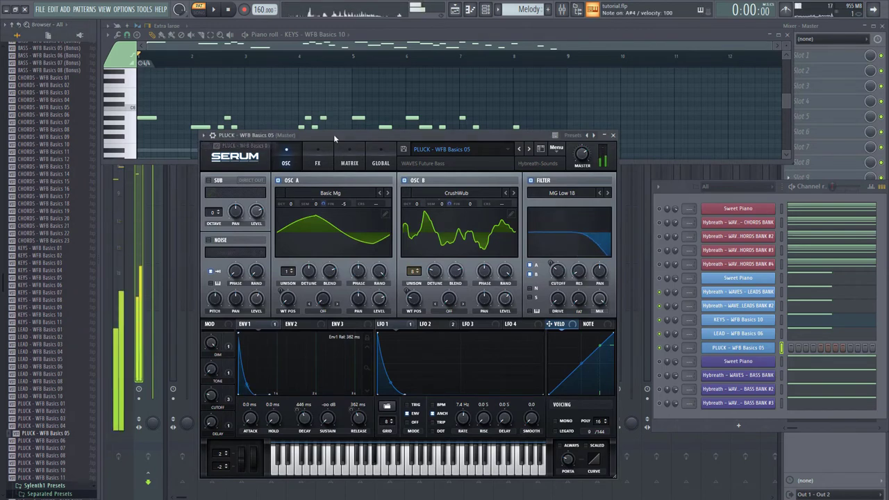
{"action": "left_click", "coordinate": [62, 441]}
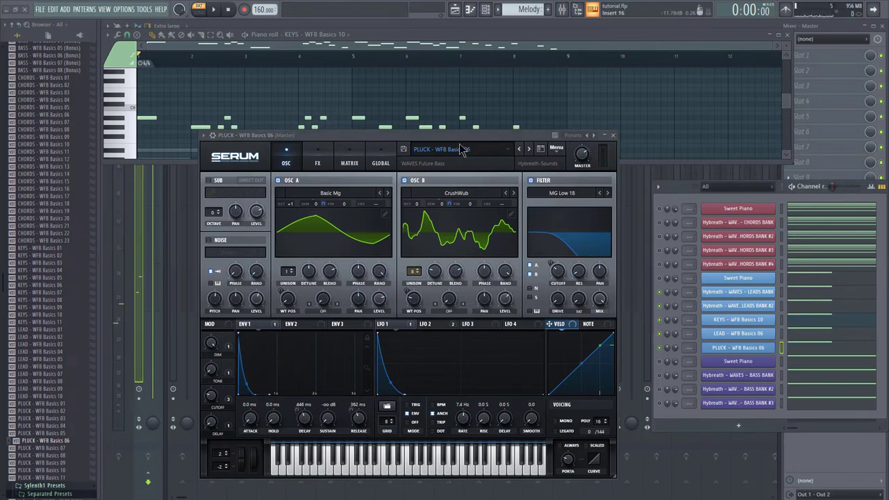
Play the melody pattern and listen to LEADS BANK, LEADS BANK #2 and KEYS - WFB Basics 10 in solo.
{"action": "key", "text": "space"}
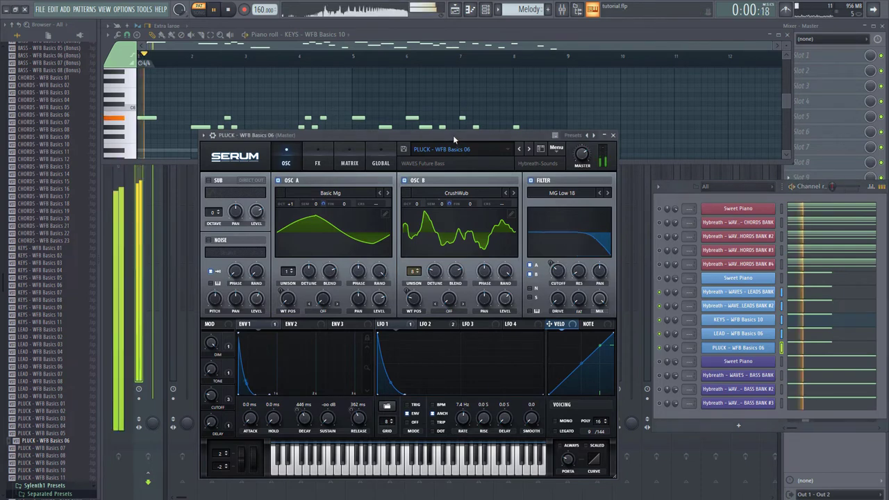
{"action": "right_click", "coordinate": [662, 294]}
{"action": "left_click", "coordinate": [664, 308]}
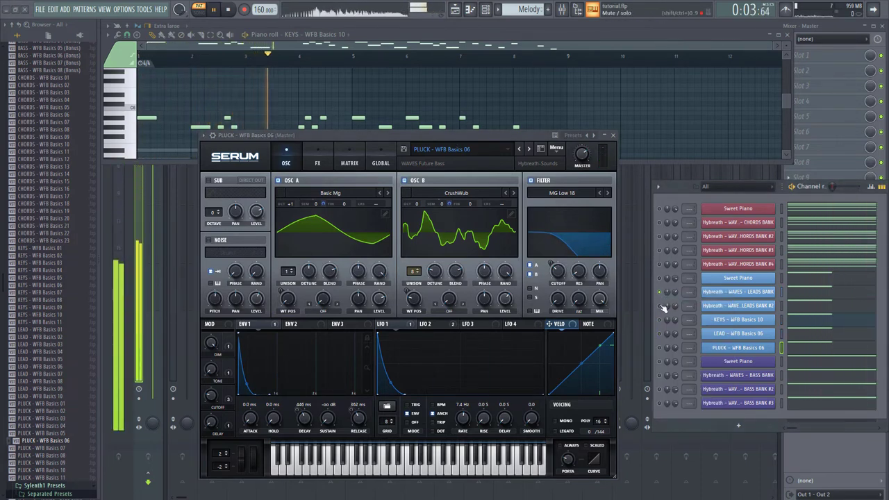
{"action": "right_click", "coordinate": [660, 306]}
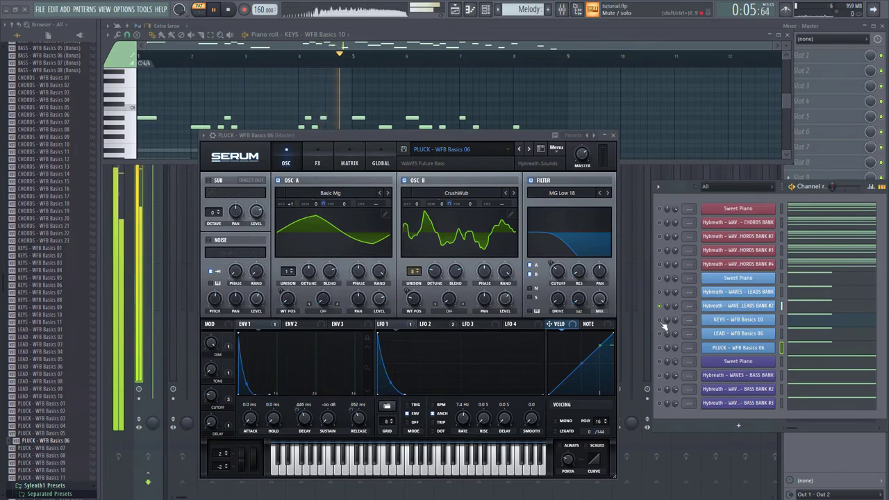
{"action": "left_click", "coordinate": [660, 320], "text": "ctrl"}
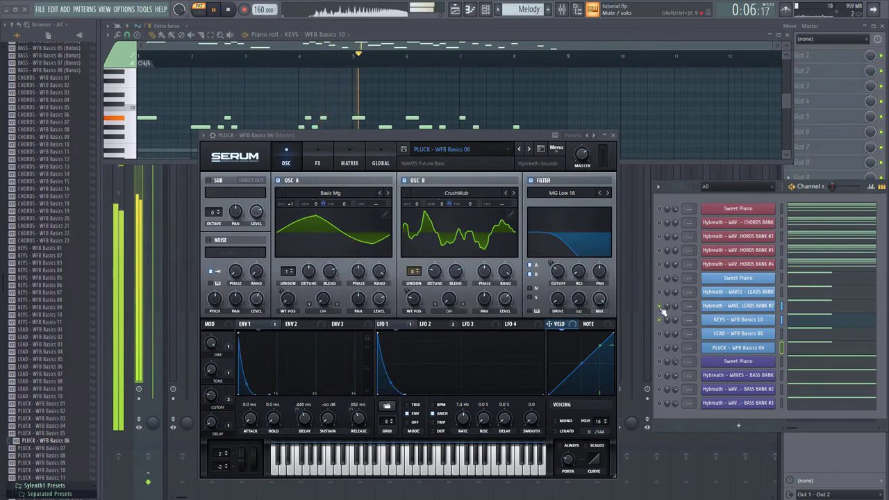
Fine-tune both oscillators of KEYS - WFB Basics 10 upward, setting oscillator B to 25 cents.
{"action": "left_click", "coordinate": [710, 321]}
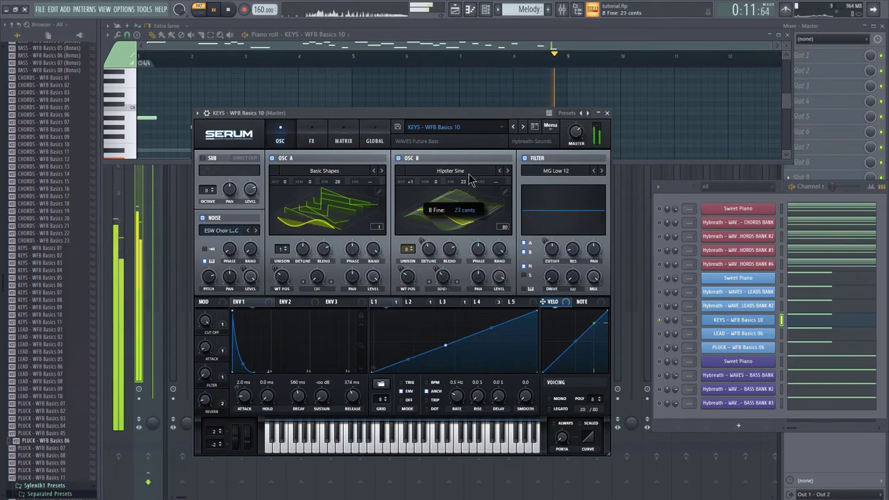
{"action": "left_click_drag", "start_coordinate": [469, 175], "coordinate": [471, 178]}
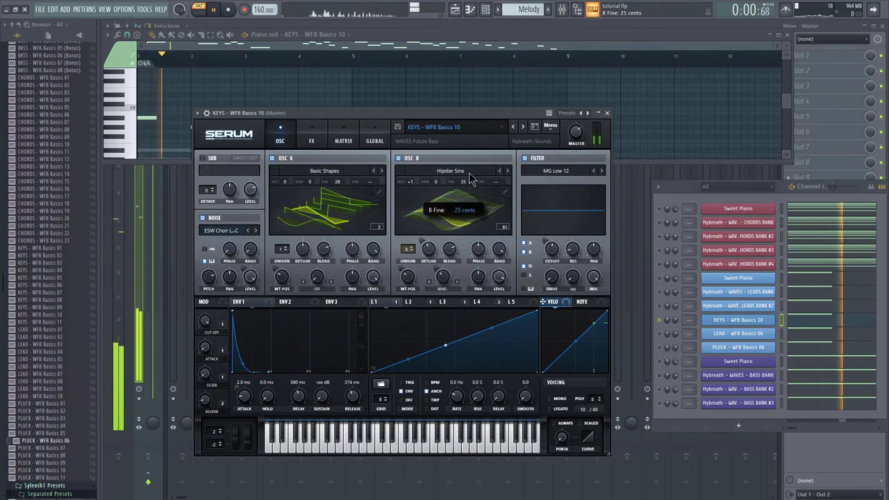
{"action": "left_click", "coordinate": [607, 113]}
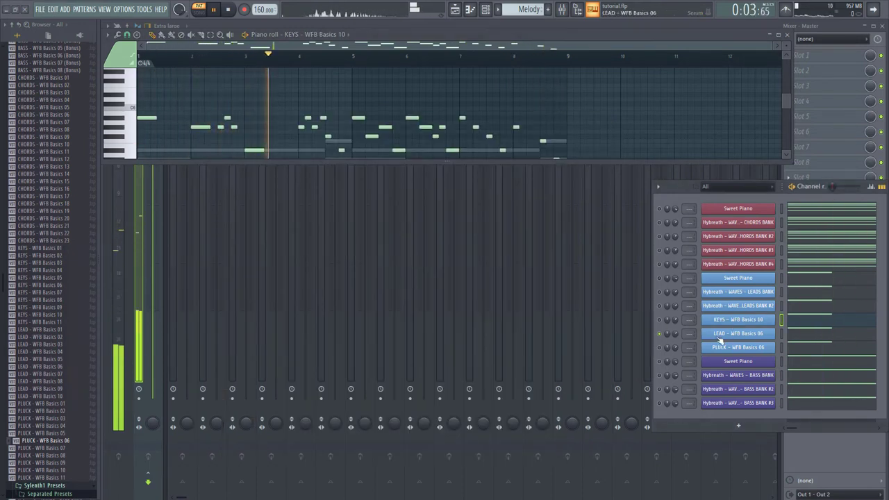
Adjust the fine tuning of oscillators B and A in LEAD - WFB Basics 06 while it plays solo.
{"action": "left_click", "coordinate": [722, 334]}
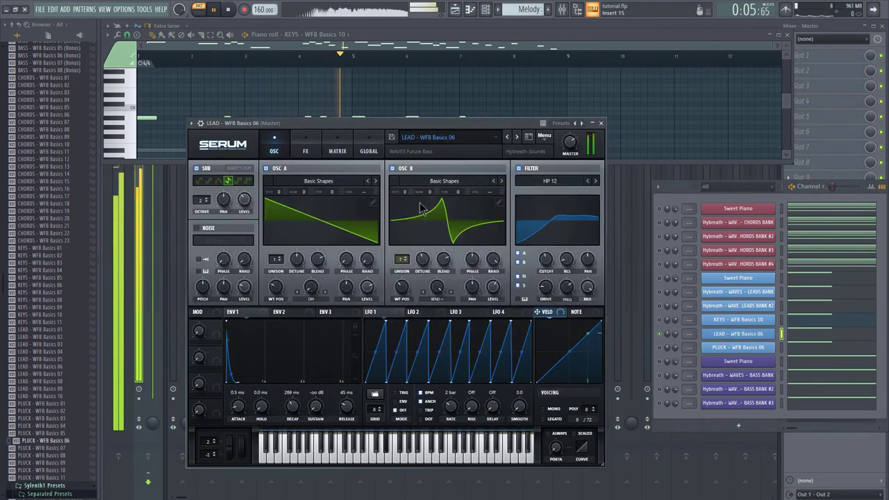
{"action": "left_click_drag", "start_coordinate": [458, 193], "coordinate": [463, 194]}
{"action": "left_click_drag", "start_coordinate": [333, 192], "coordinate": [338, 192]}
{"action": "left_click", "coordinate": [601, 123]}
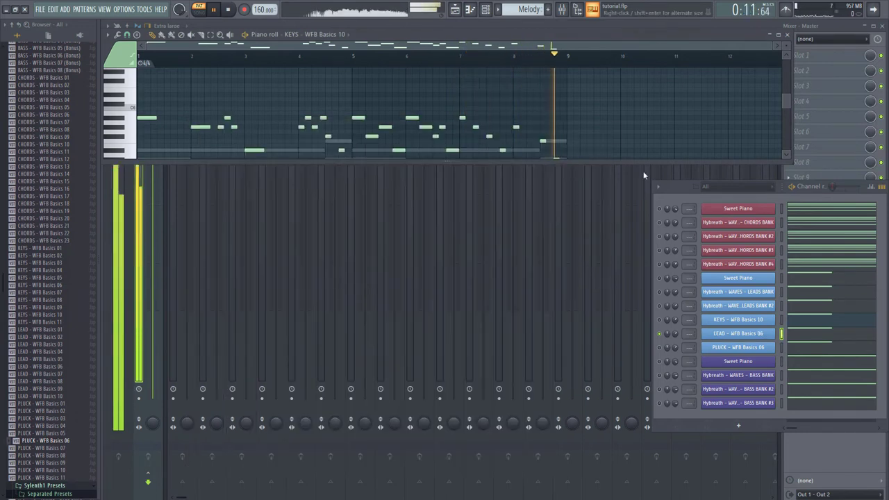
{"action": "key", "text": "space"}
Check the PLUCK - WFB Basics 06 sound and play LEAD - WFB Basics 06 together with KEYS and LEADS BANK #2.
{"action": "left_click", "coordinate": [737, 347]}
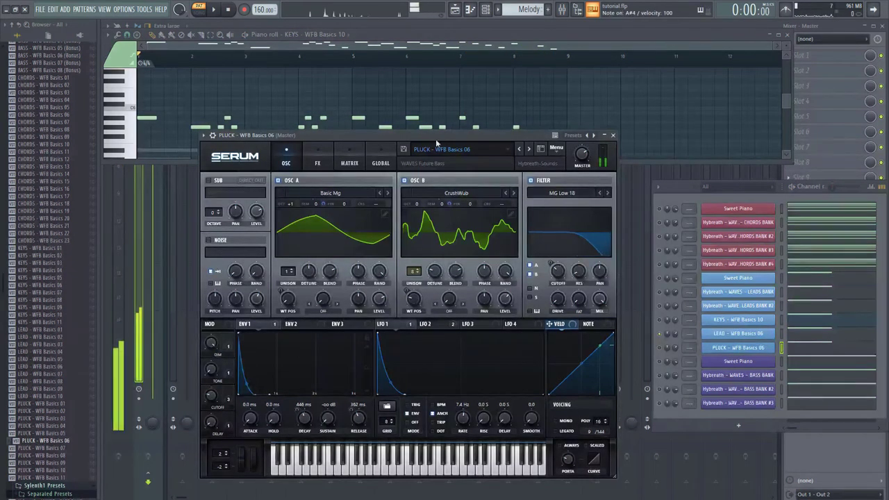
{"action": "left_click", "coordinate": [613, 135]}
{"action": "key", "text": "space"}
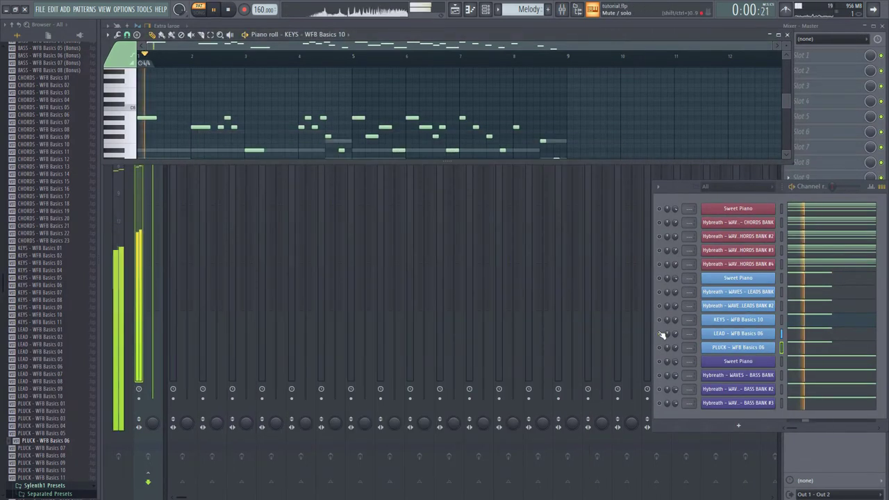
{"action": "left_click", "coordinate": [659, 319]}
{"action": "left_click", "coordinate": [659, 305]}
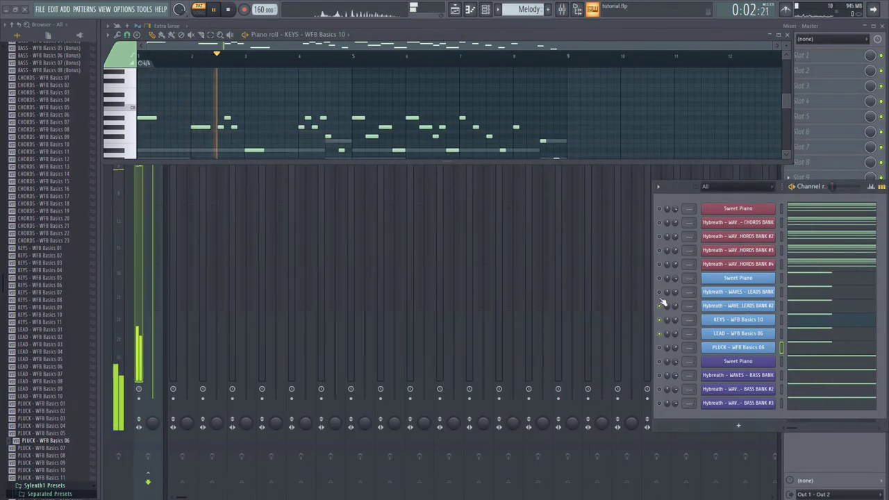
Lower the sustain and adjust the decay of amp envelope A in LEADS BANK #2, and play the melody in solo.
{"action": "left_click", "coordinate": [737, 305]}
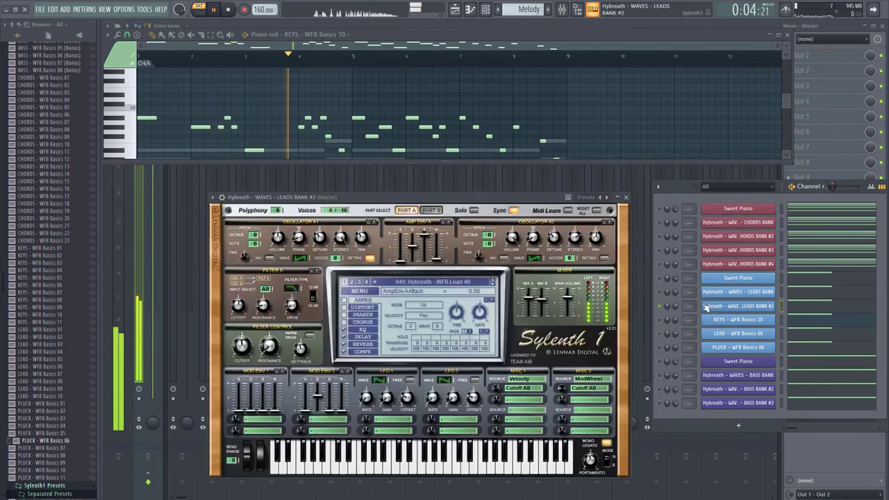
{"action": "key", "text": "space"}
{"action": "left_click_drag", "start_coordinate": [424, 233], "coordinate": [420, 252]}
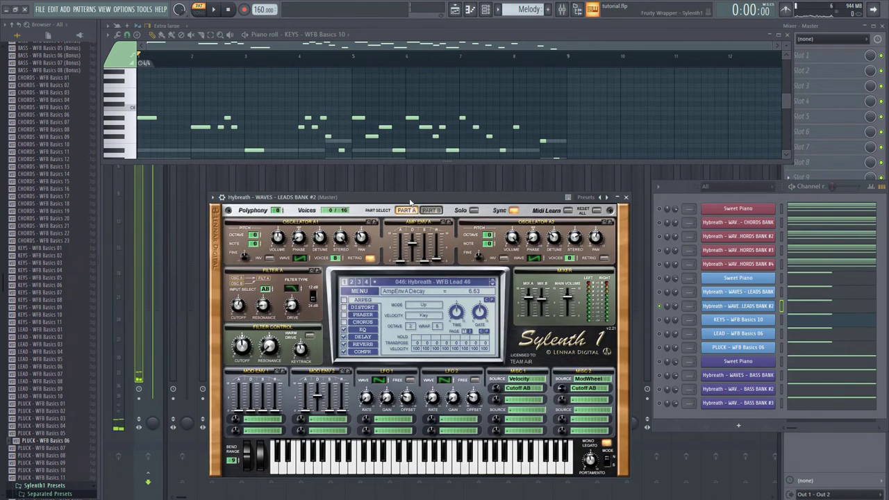
{"action": "key", "text": "space"}
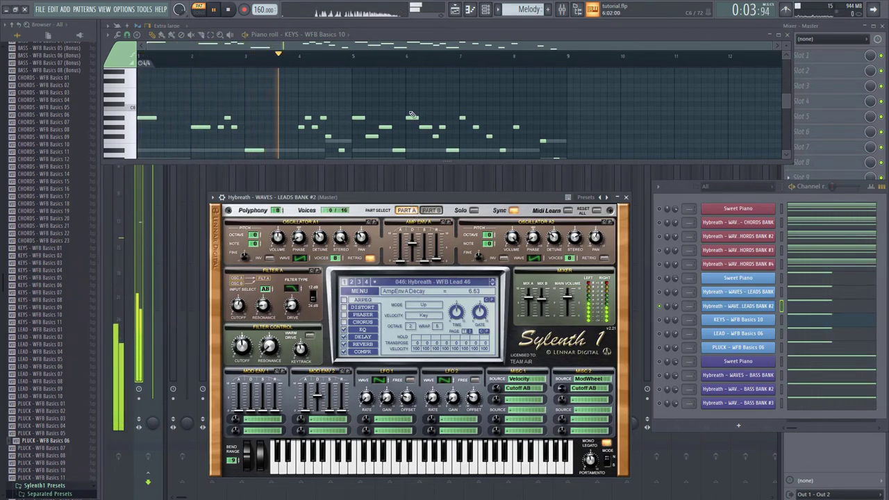
Set the sustain of amp envelope A in LEADS BANK #2 to 4.02 and stop playback.
{"action": "left_click_drag", "start_coordinate": [427, 259], "coordinate": [428, 240]}
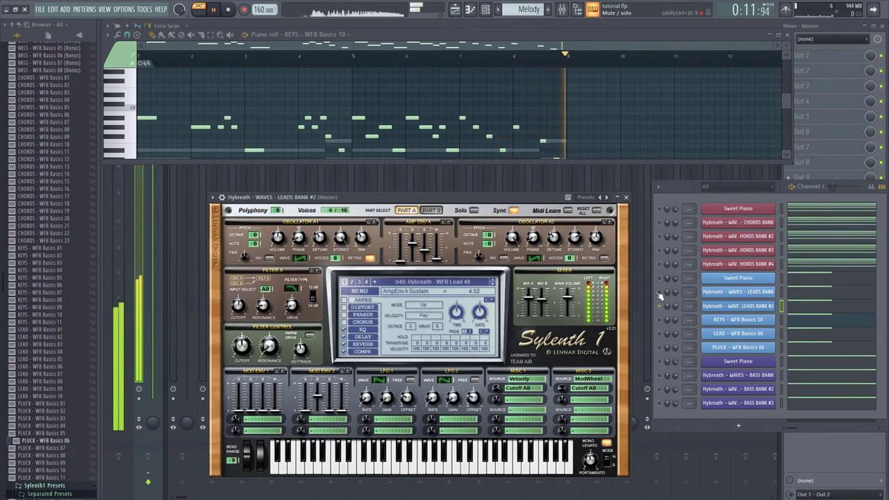
{"action": "key", "text": "space"}
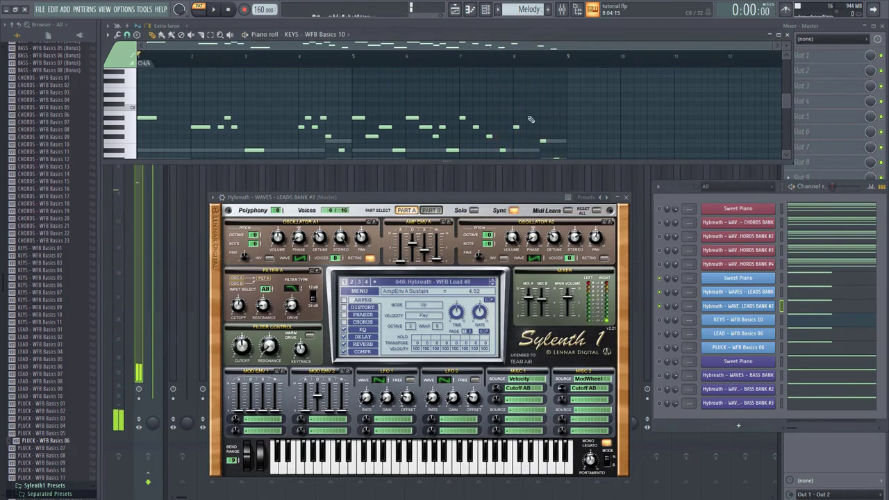
Lengthen the KEYS - WFB Basics 10 notes from bar 7 onward, extending the final note to the end of bar 8.
{"action": "scroll", "coordinate": [584, 140], "scroll_direction": "down", "scroll_amount": 5}
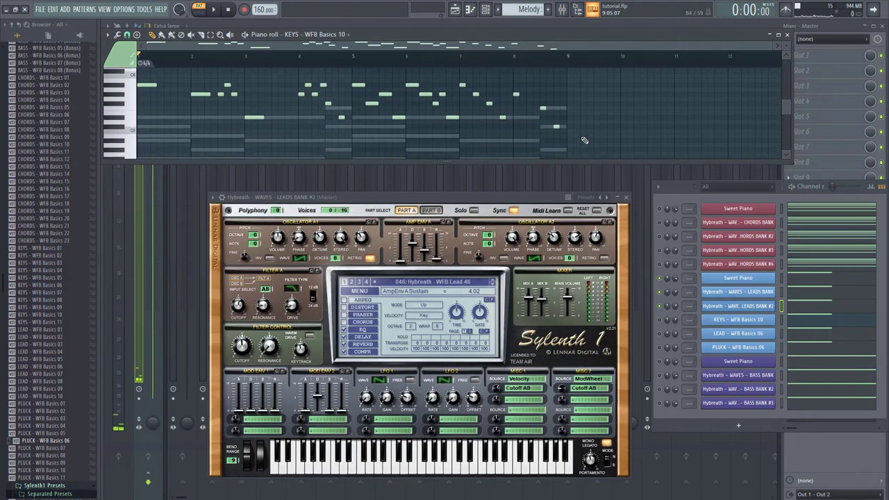
{"action": "left_click_drag", "start_coordinate": [584, 140], "coordinate": [463, 67]}
{"action": "scroll", "coordinate": [513, 114], "scroll_direction": "down", "scroll_amount": 2}
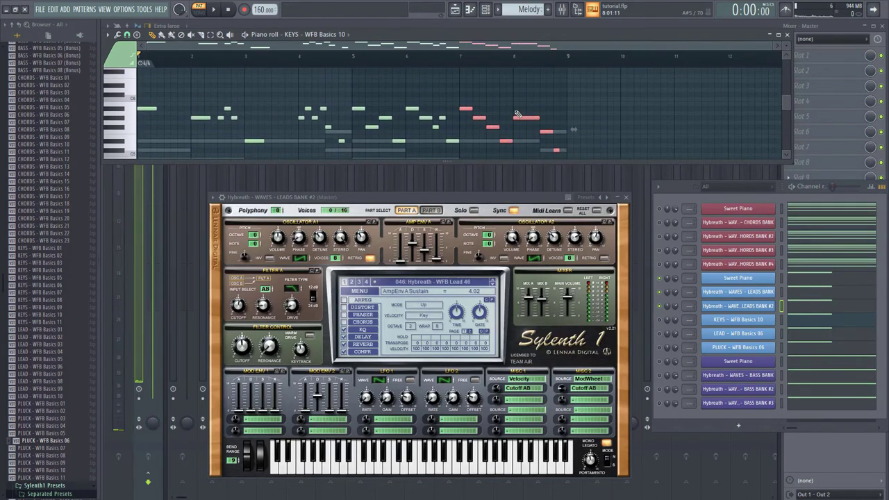
{"action": "scroll", "coordinate": [527, 113], "scroll_direction": "down", "scroll_amount": 3}
{"action": "left_click_drag", "start_coordinate": [580, 136], "coordinate": [558, 123]}
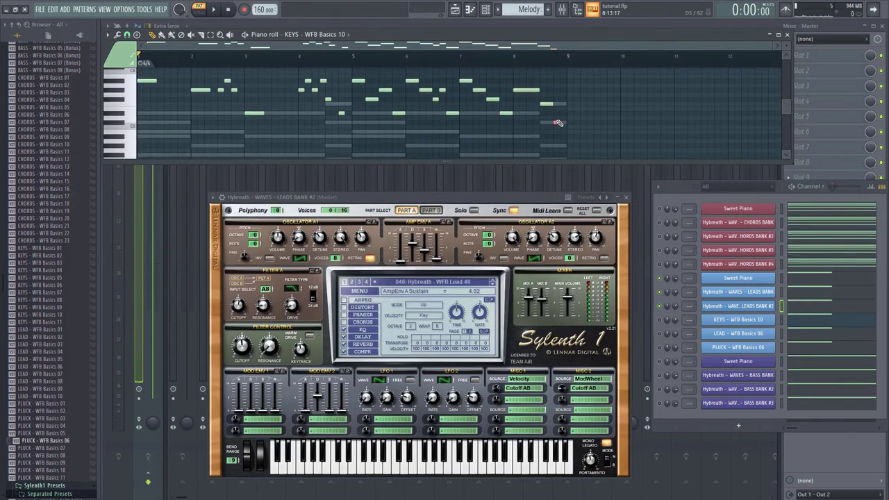
Play the revised melody on the five layers from LEADS BANK to PLUCK - WFB Basics 06 and close the Sylenth1 window.
{"action": "left_click", "coordinate": [782, 321]}
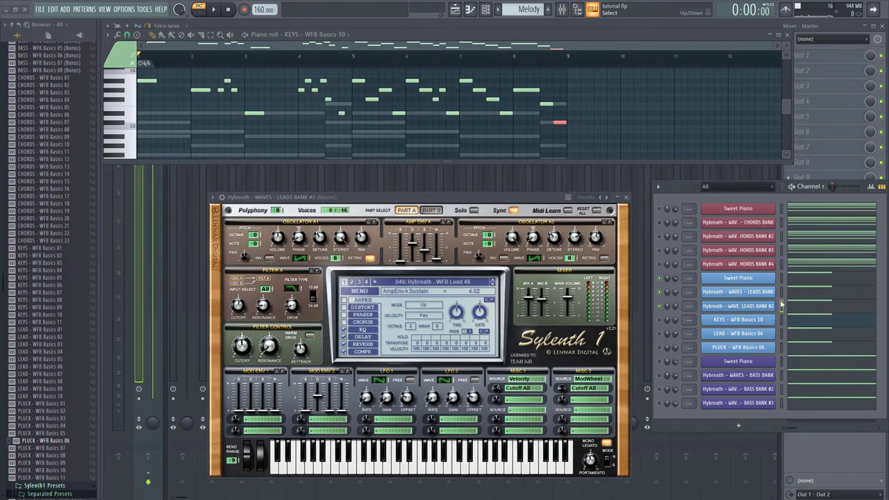
{"action": "left_click", "coordinate": [780, 278]}
{"action": "scroll", "coordinate": [337, 35], "scroll_direction": "up", "scroll_amount": 2}
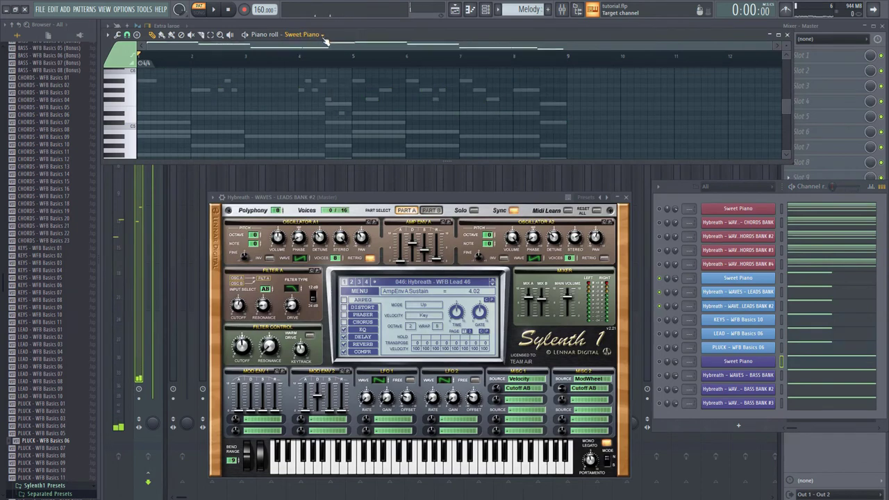
{"action": "scroll", "coordinate": [325, 41], "scroll_direction": "down", "scroll_amount": 1}
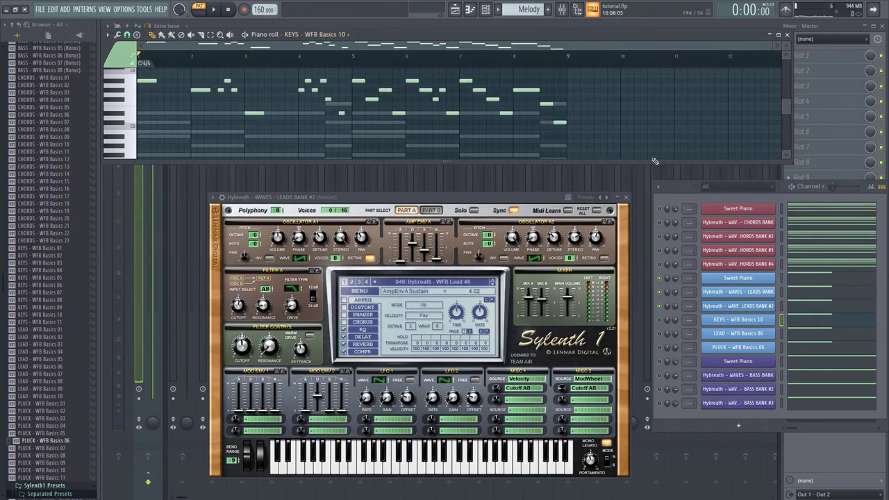
{"action": "key", "text": "space"}
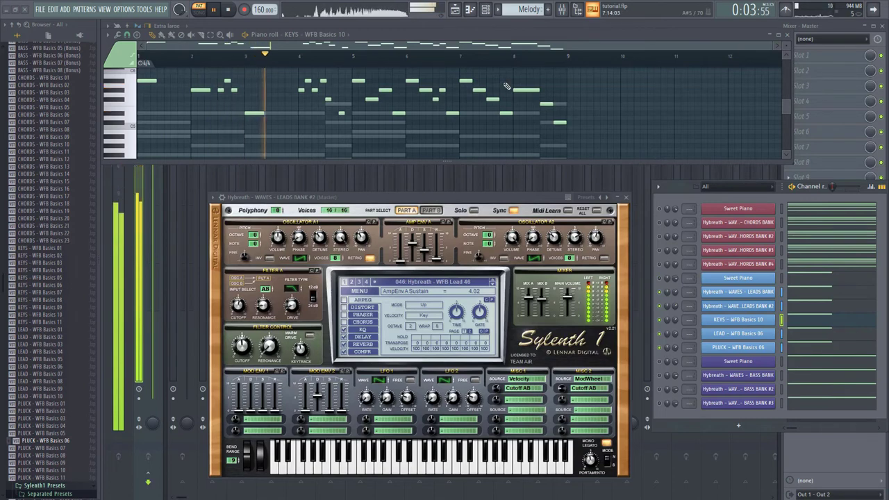
{"action": "left_click", "coordinate": [743, 320]}
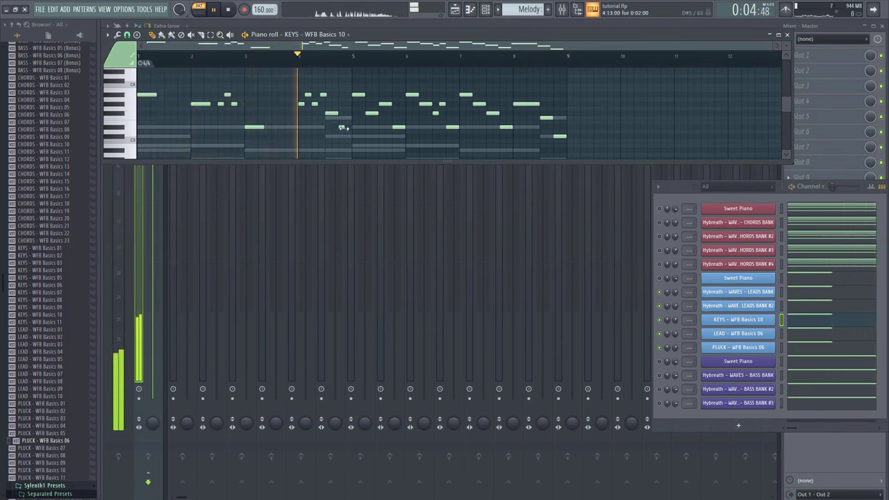
{"action": "key", "text": "space"}
Move the second high note in bar 4 of KEYS - WFB Basics 10 slightly earlier, ending it where the following note begins.
{"action": "scroll", "coordinate": [314, 115], "scroll_direction": "up", "scroll_amount": 2}
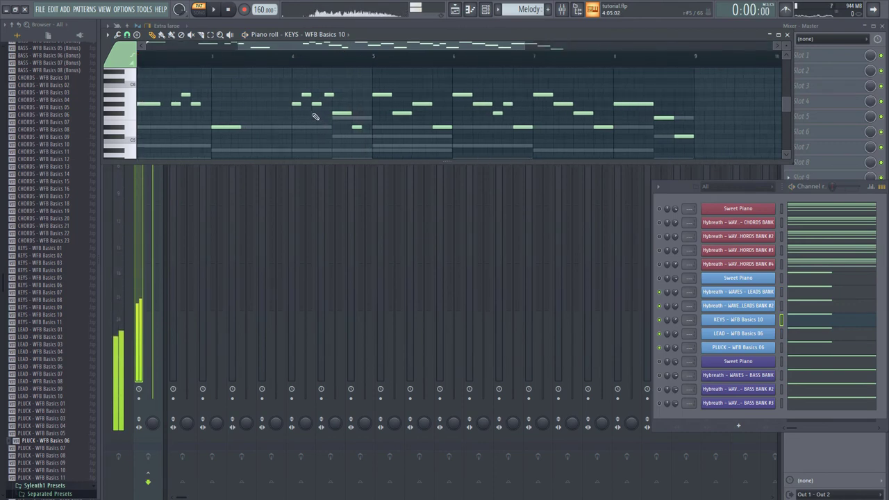
{"action": "scroll", "coordinate": [314, 114], "scroll_direction": "up", "scroll_amount": 3}
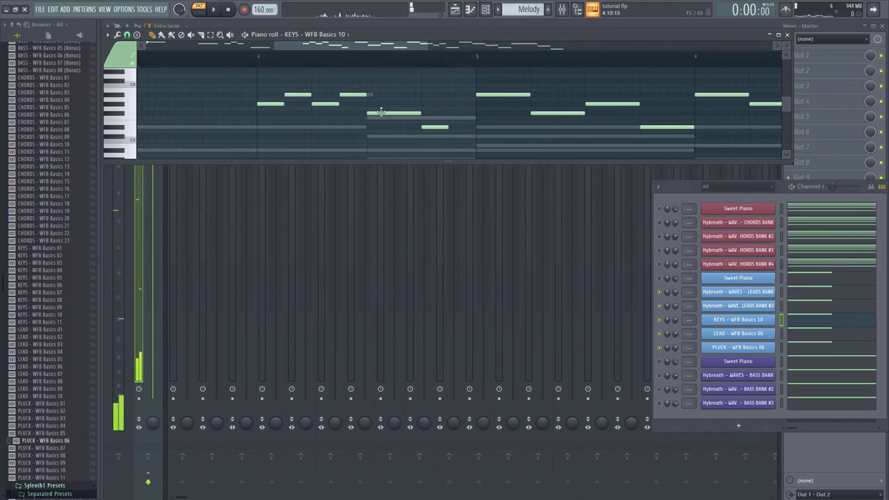
{"action": "double_click", "coordinate": [783, 319]}
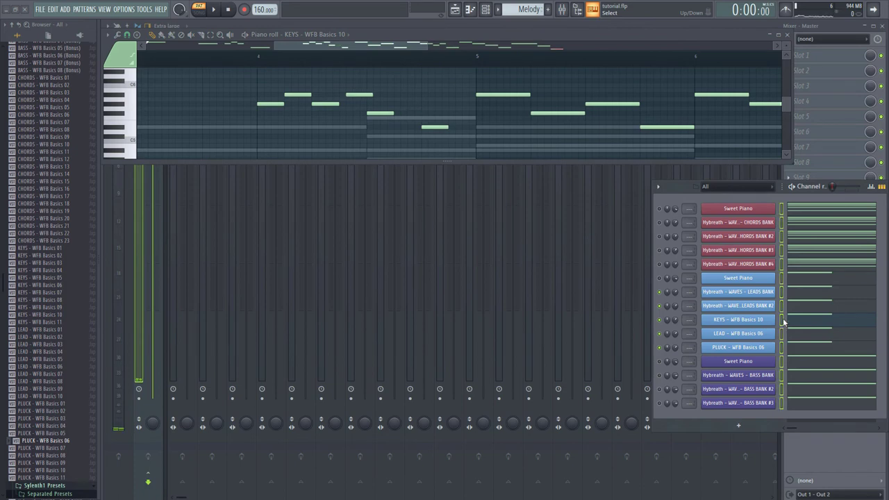
{"action": "left_click", "coordinate": [782, 320]}
{"action": "left_click_drag", "start_coordinate": [364, 95], "coordinate": [357, 95]}
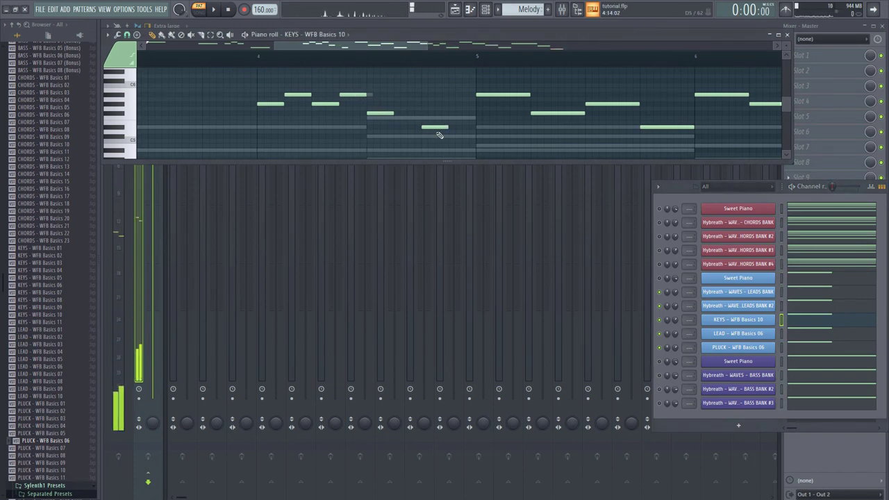
Play the edited melody from bar 4 on all five lead and key layers, following it through bar 8.
{"action": "double_click", "coordinate": [781, 321]}
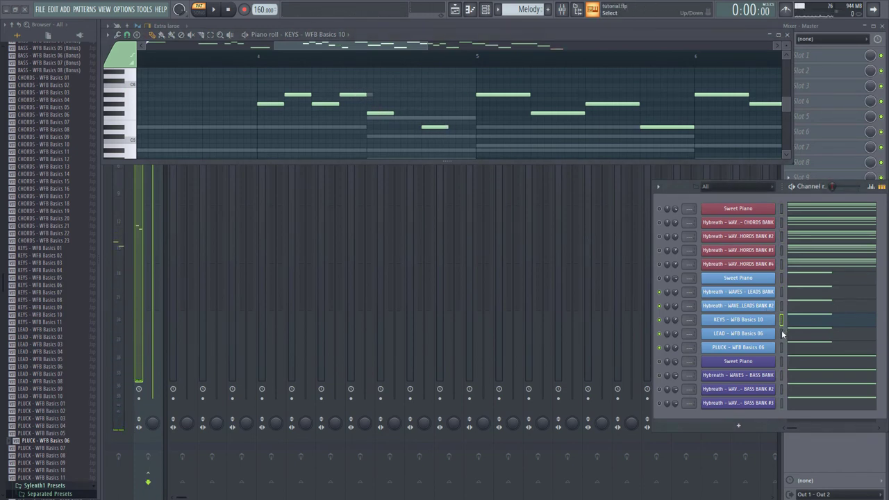
{"action": "left_click", "coordinate": [780, 277]}
{"action": "left_click", "coordinate": [257, 60]}
{"action": "key", "text": "space"}
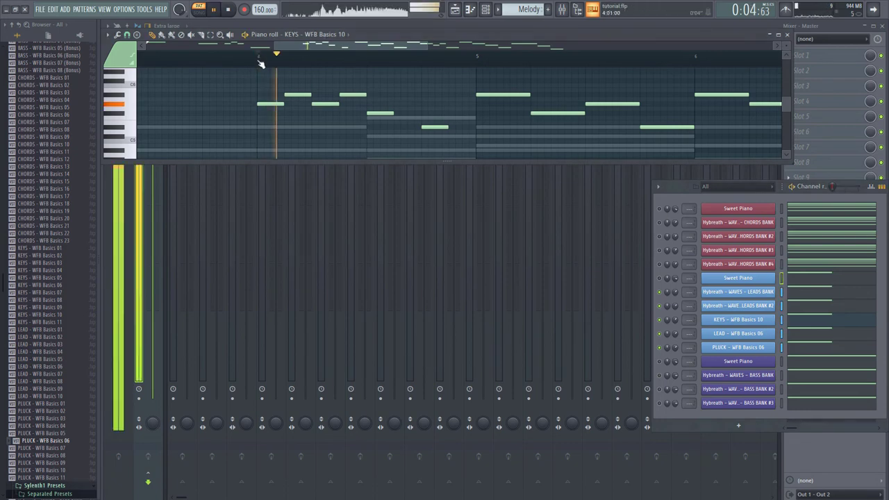
{"action": "scroll", "coordinate": [268, 135], "scroll_direction": "down", "scroll_amount": 3}
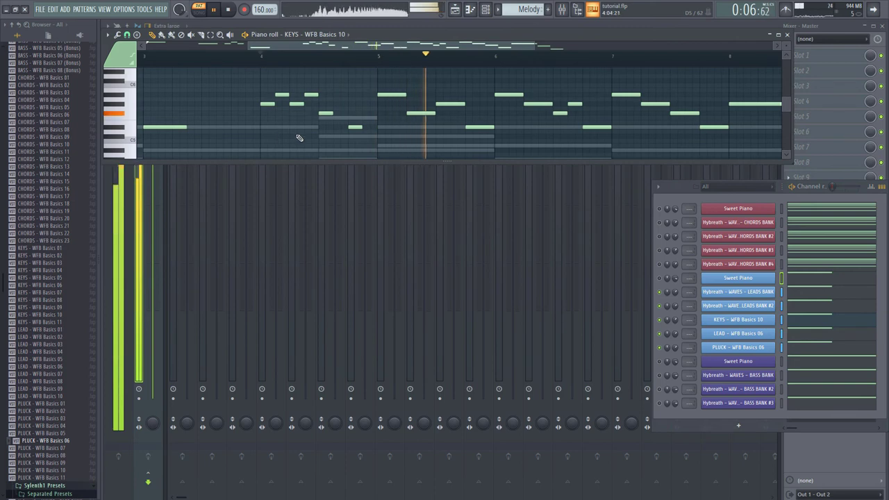
{"action": "scroll", "coordinate": [387, 135], "scroll_direction": "down", "scroll_amount": 1}
{"action": "scroll", "coordinate": [411, 113], "scroll_direction": "down", "scroll_amount": 1}
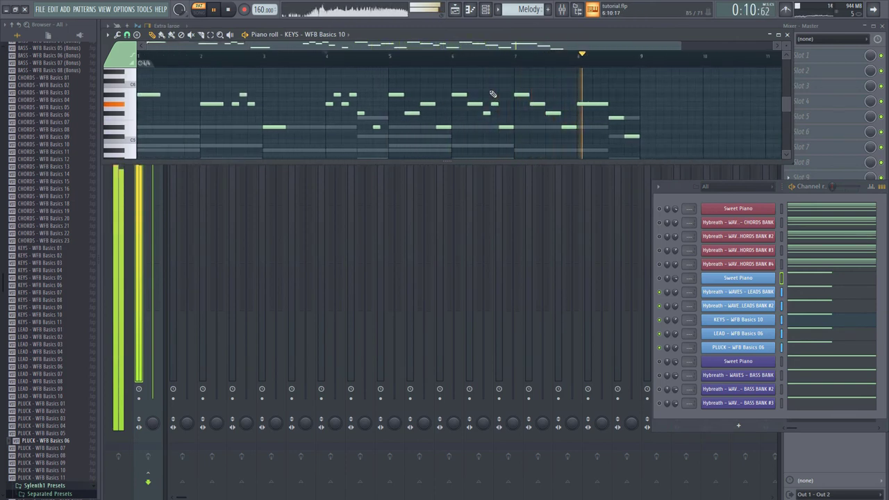
{"action": "scroll", "coordinate": [623, 116], "scroll_direction": "down", "scroll_amount": 1}
{"action": "scroll", "coordinate": [622, 116], "scroll_direction": "down", "scroll_amount": 1}
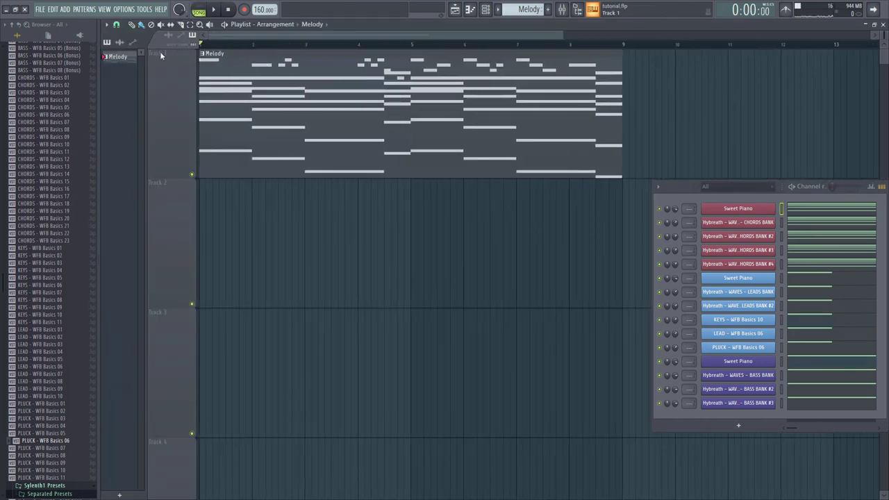
Delete the three Sweet Piano channels and widen the channel rack to show the full channel names.
{"action": "key", "text": "space"}
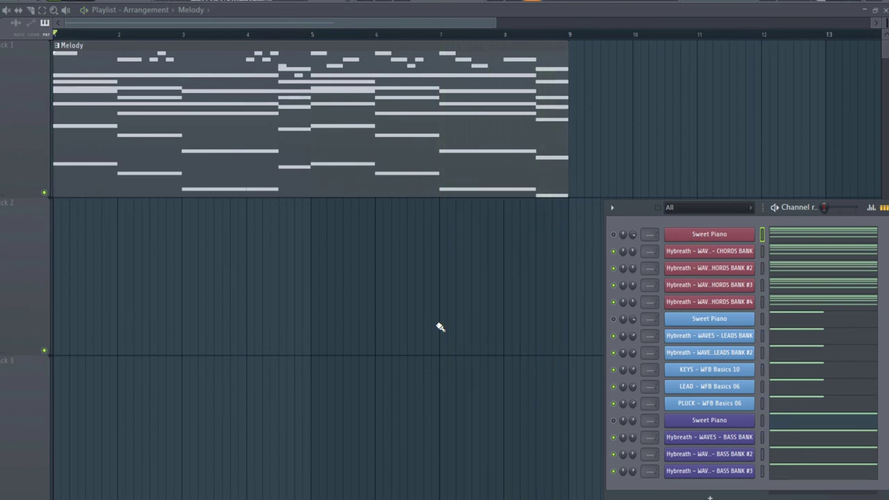
{"action": "left_click", "coordinate": [762, 319]}
{"action": "key", "text": "alt+Delete"}
{"action": "key", "text": "Return"}
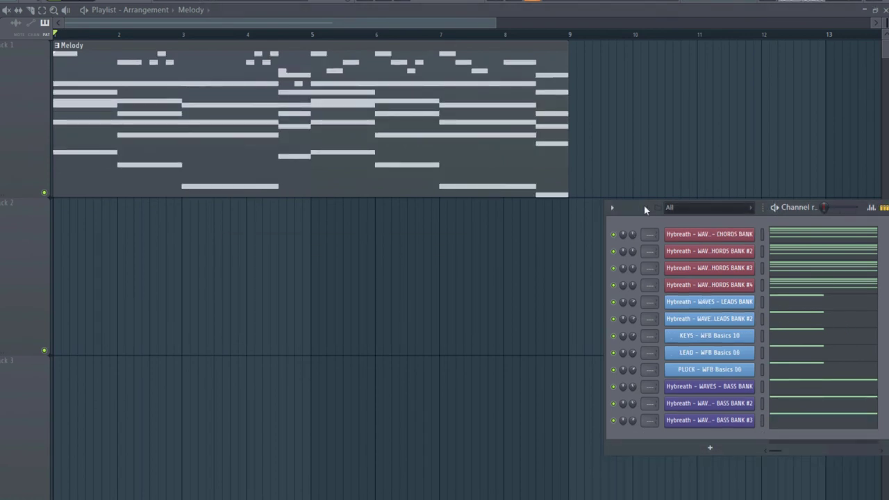
{"action": "left_click_drag", "start_coordinate": [762, 207], "coordinate": [799, 220]}
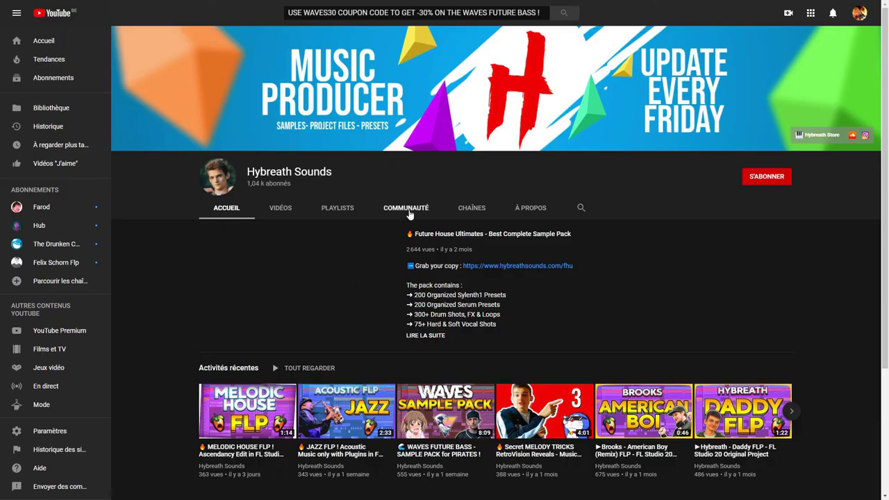
In the Hybreath Sounds YouTube channel's community posts, answer the tutorial poll with "yep" and look through the posts.
{"action": "left_click", "coordinate": [409, 211]}
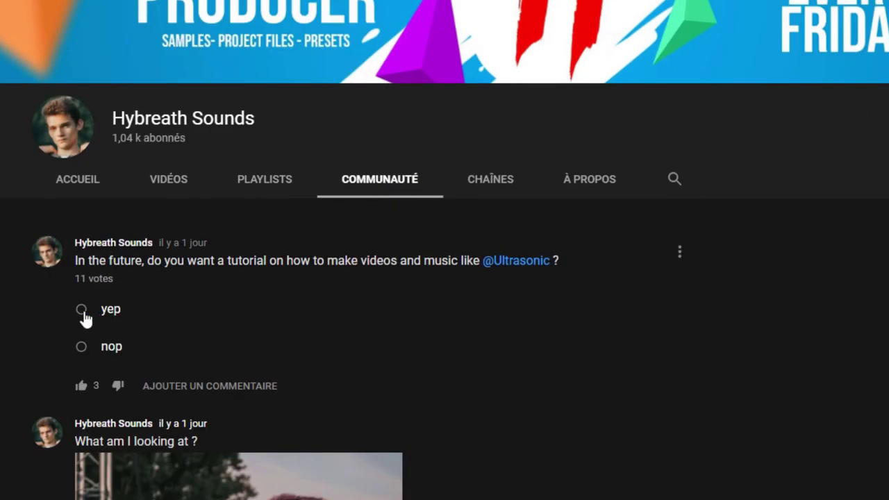
{"action": "left_click", "coordinate": [84, 319]}
{"action": "scroll", "coordinate": [341, 383], "scroll_direction": "down", "scroll_amount": 3}
{"action": "scroll", "coordinate": [337, 317], "scroll_direction": "up", "scroll_amount": 2}
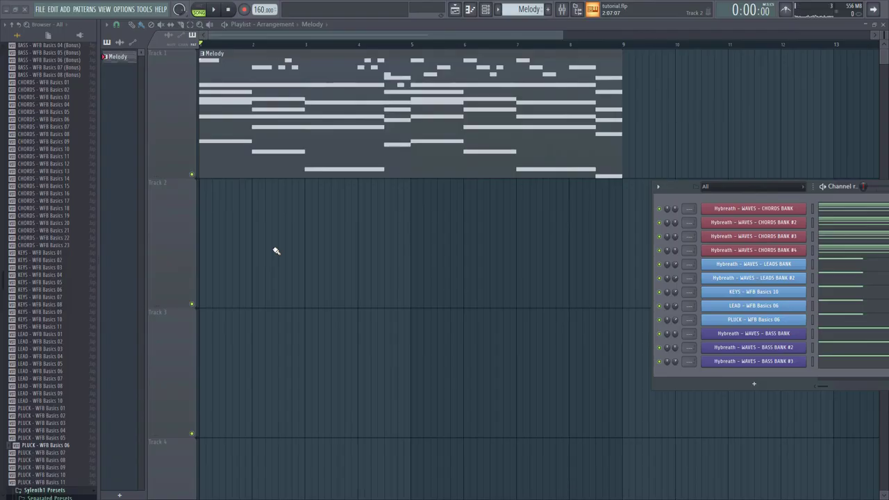